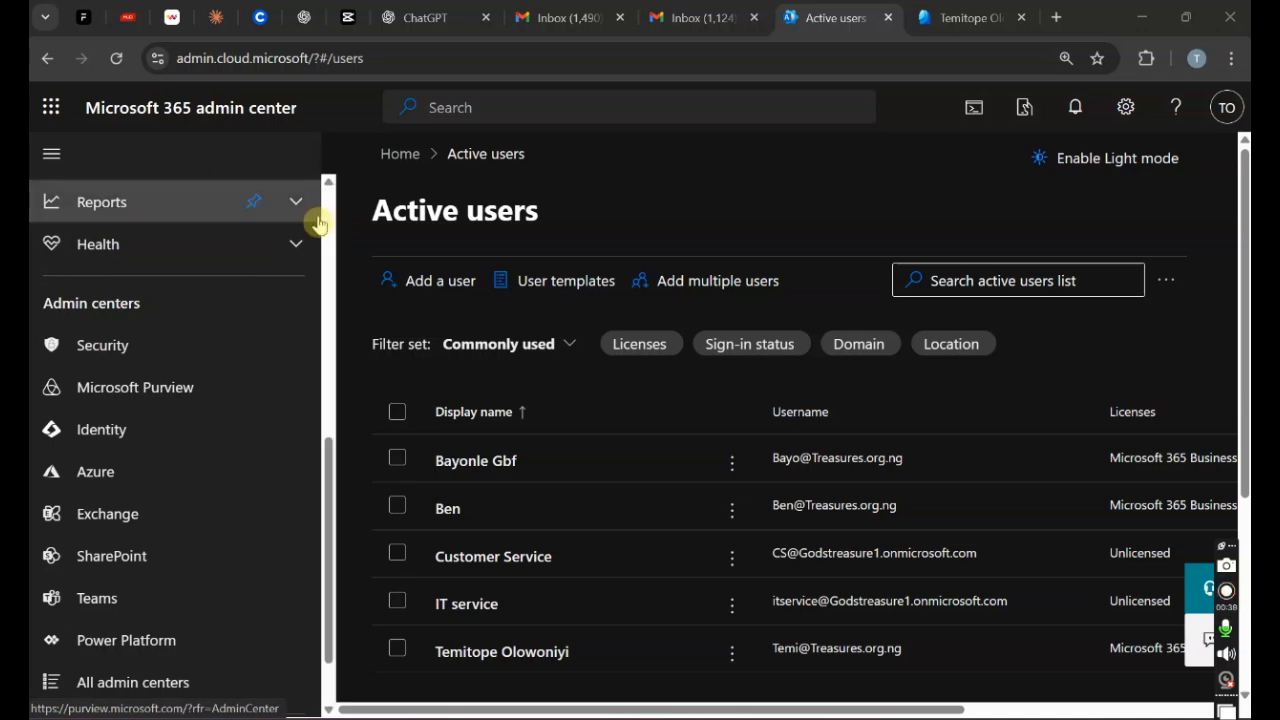
# Step: Go back to the Microsoft 365 admin center and open Settings > Org settings, listing 39 services
pyautogui.moveTo(328, 185); pyautogui.dragTo(333, 184)
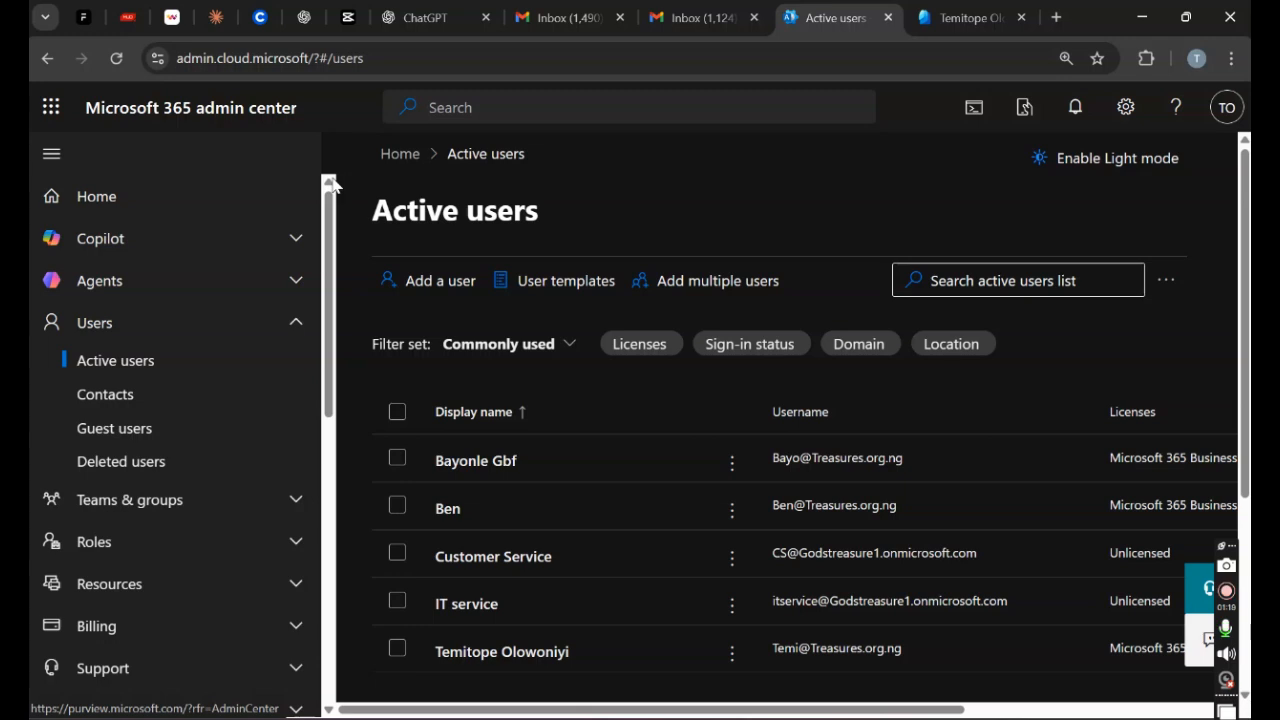
pyautogui.click(305, 323)
pyautogui.moveTo(331, 314); pyautogui.dragTo(326, 409)
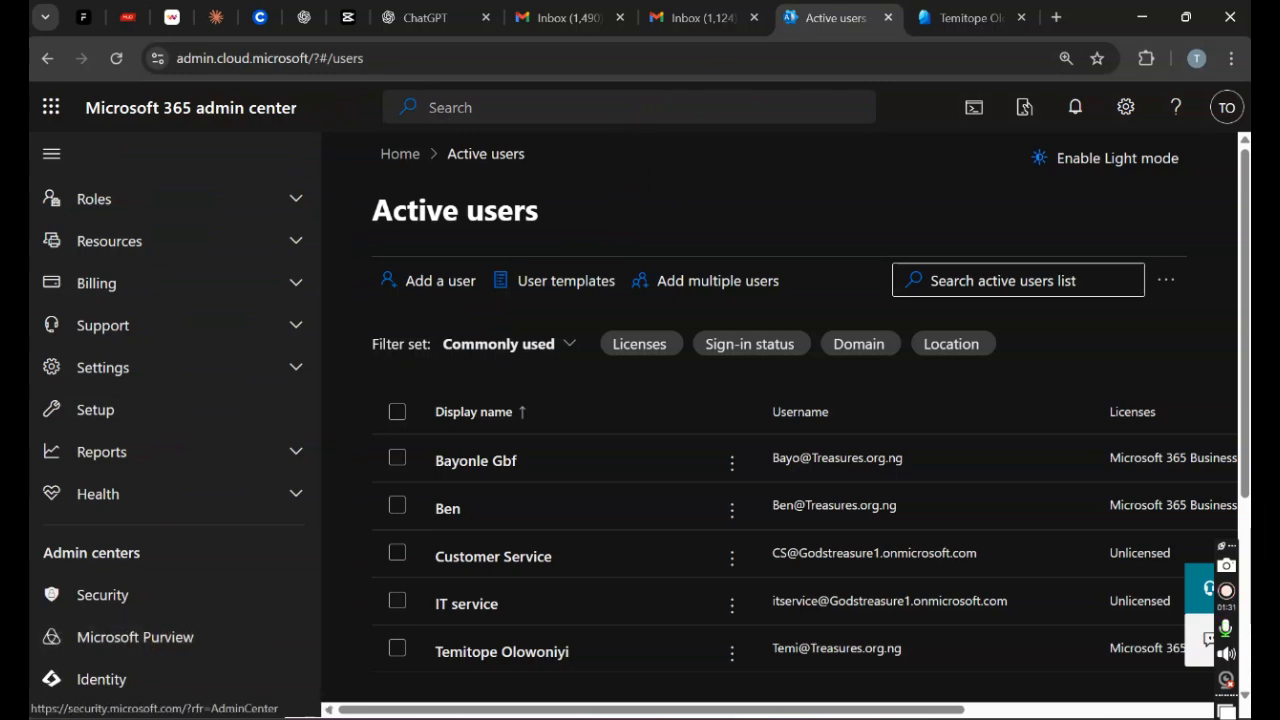
pyautogui.click(968, 17)
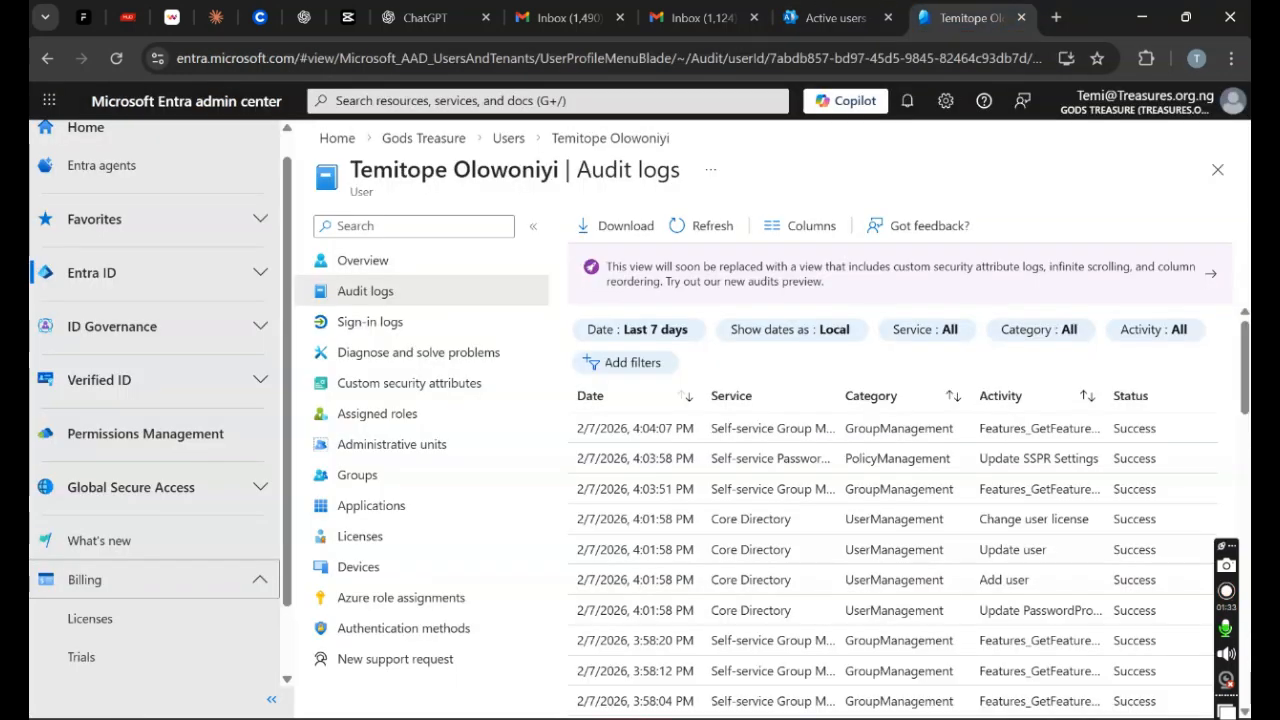
pyautogui.click(803, 22)
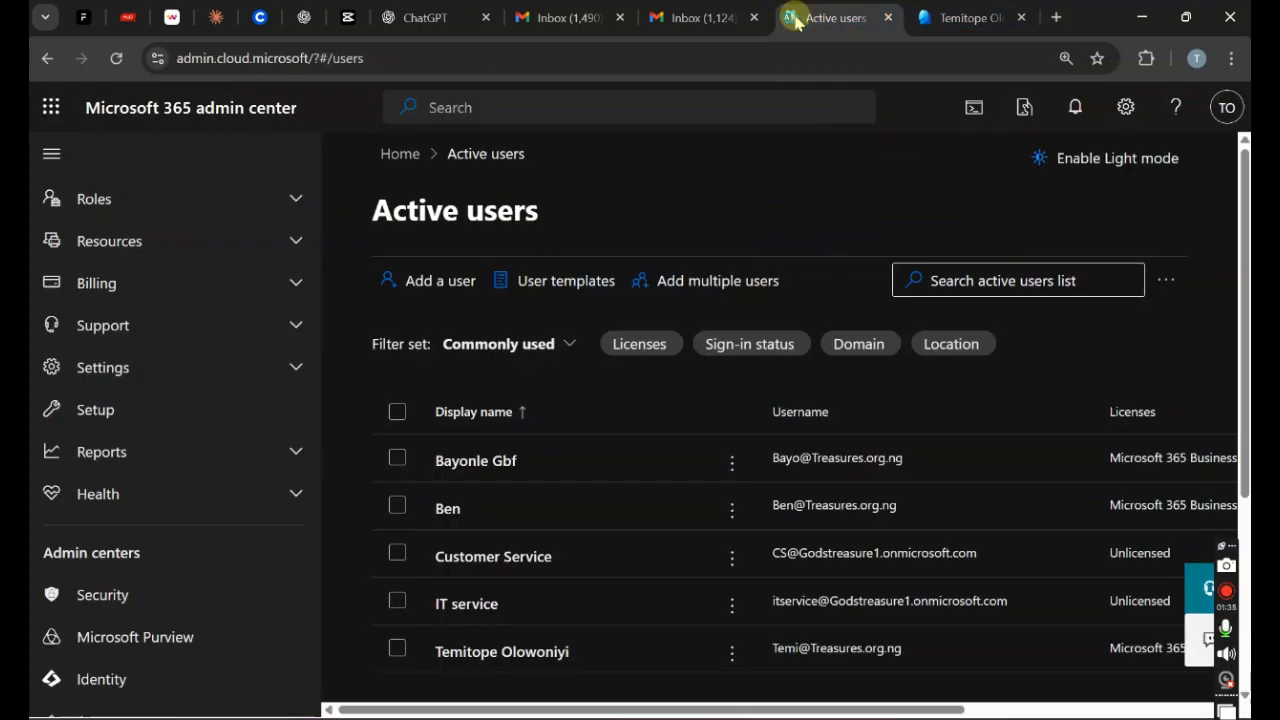
pyautogui.click(156, 376)
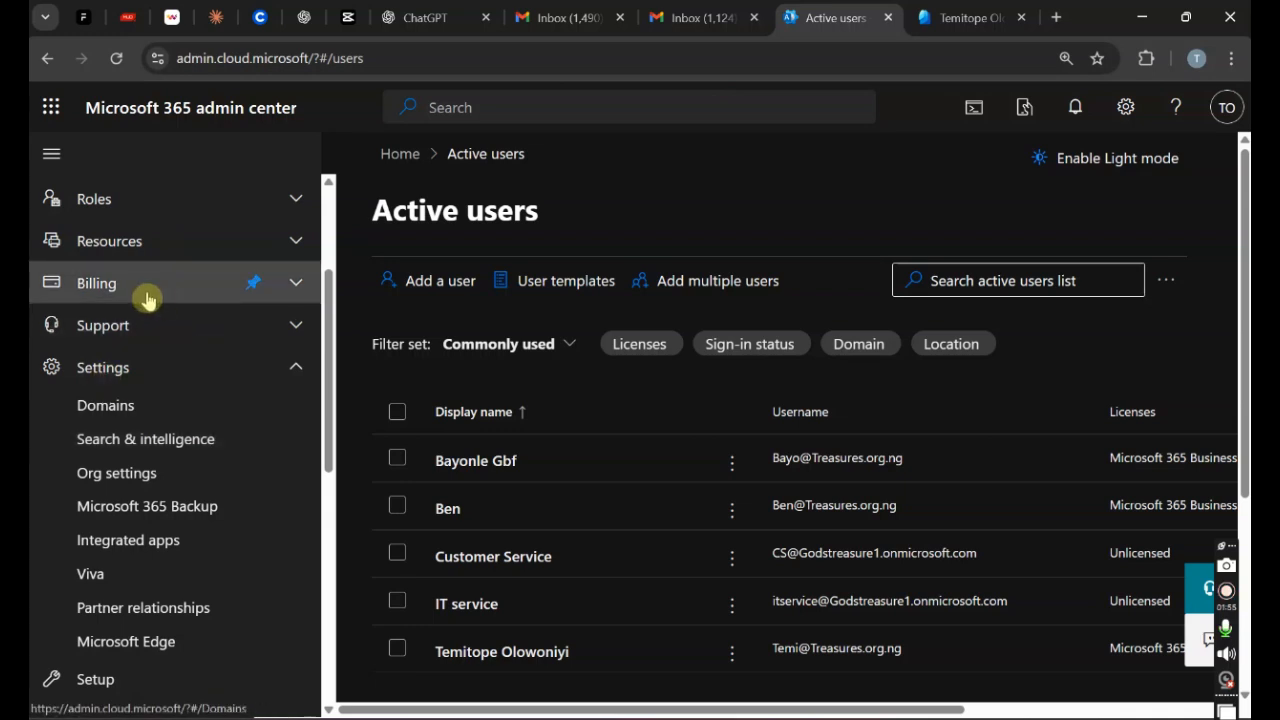
pyautogui.click(143, 476)
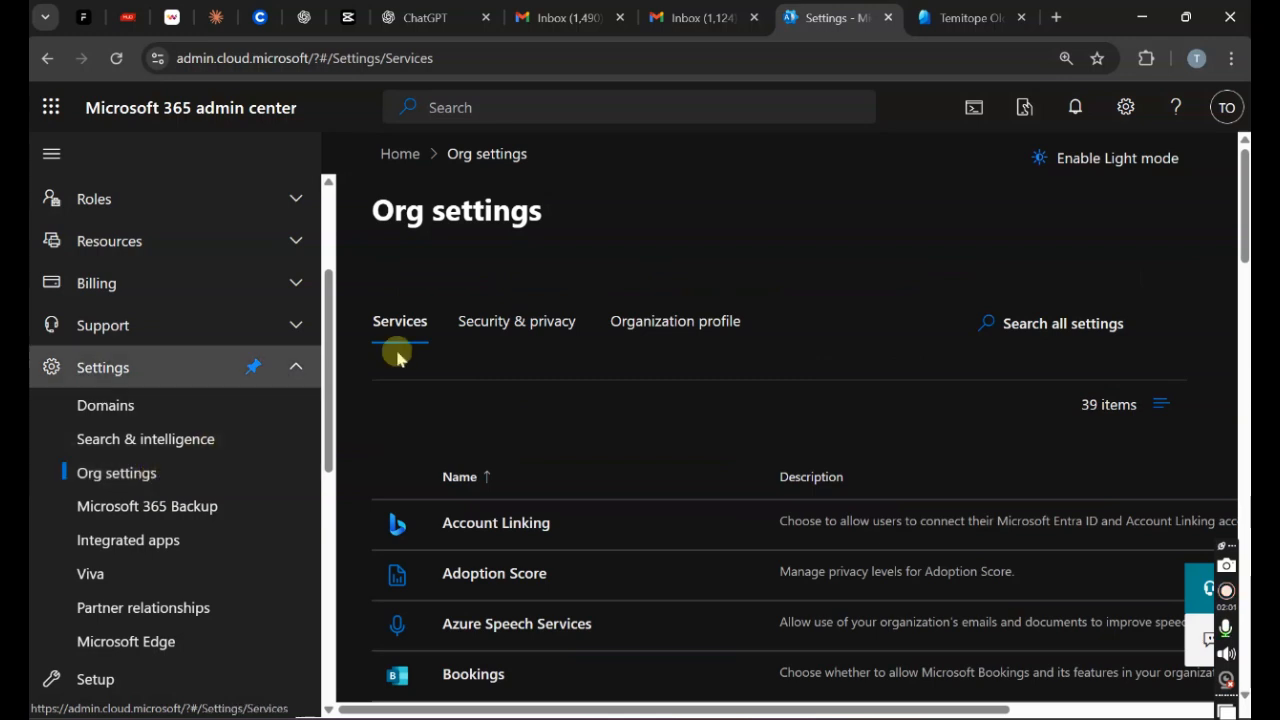
# Step: Open Organization information from the Organization profile tab to see the technical contact and language EN
pyautogui.click(634, 316)
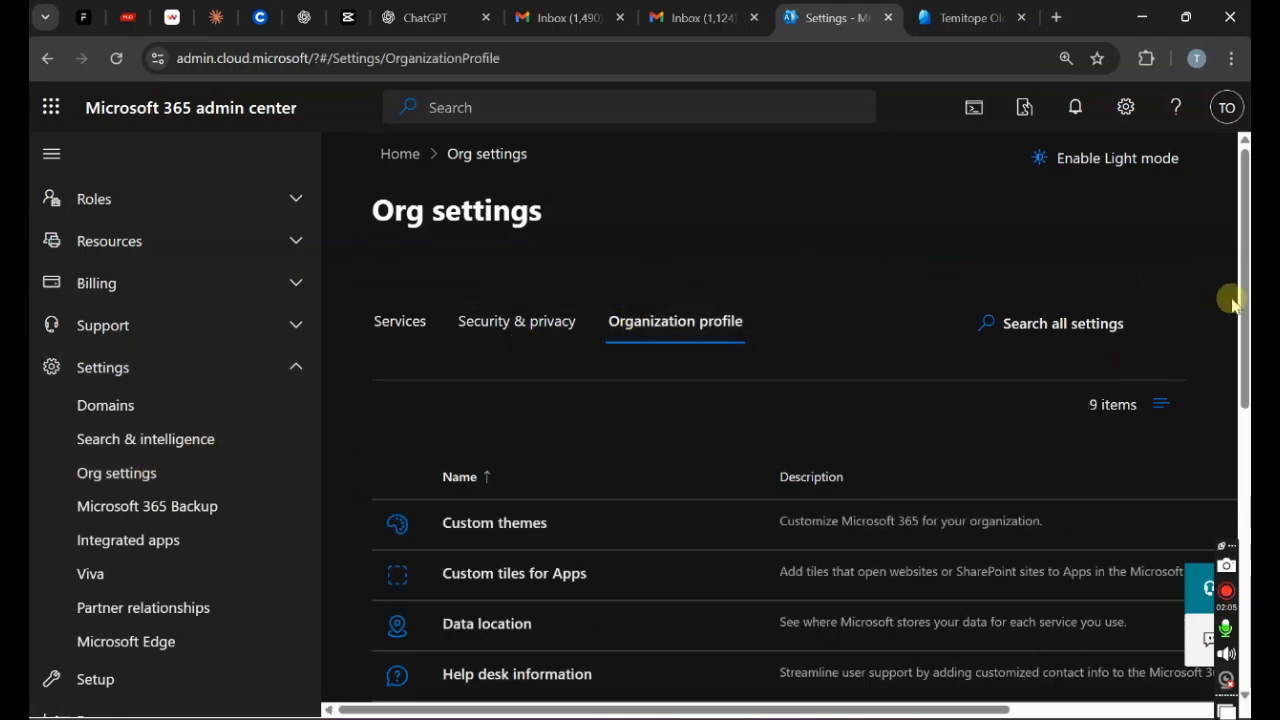
pyautogui.moveTo(1240, 292); pyautogui.dragTo(1240, 435)
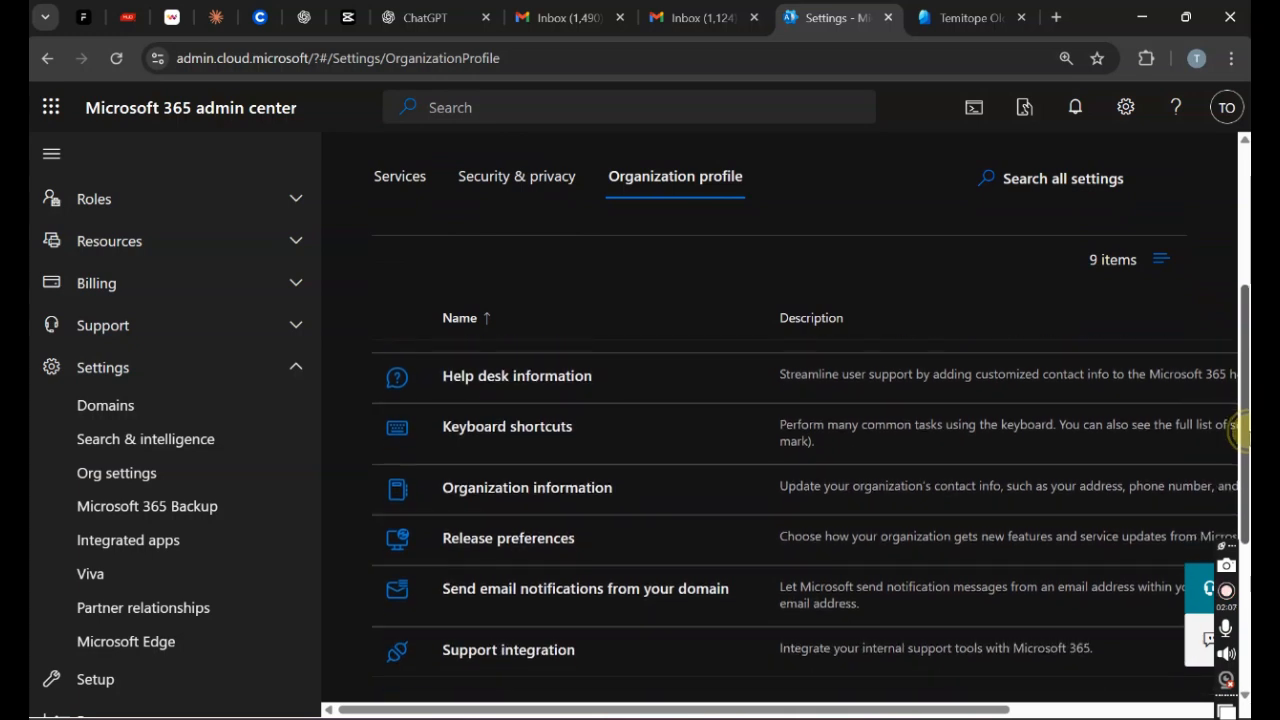
pyautogui.click(529, 490)
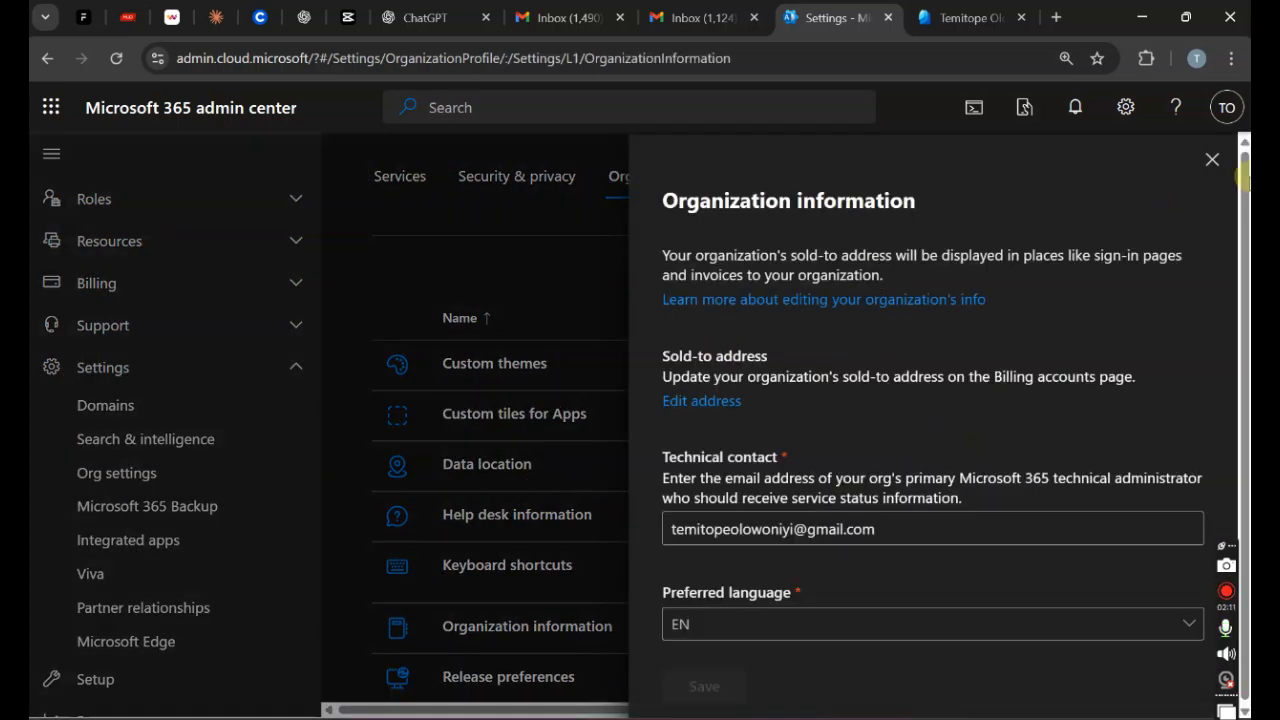
pyautogui.moveTo(1242, 188); pyautogui.dragTo(1242, 234)
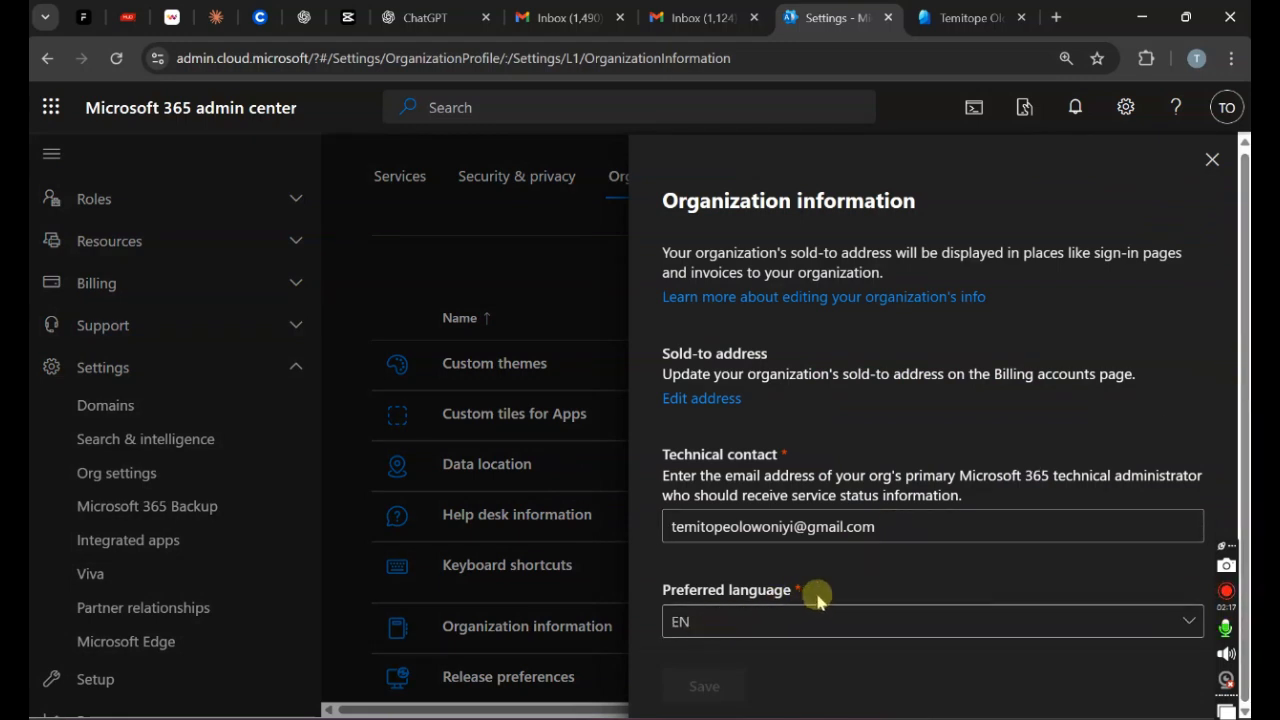
pyautogui.click(698, 402)
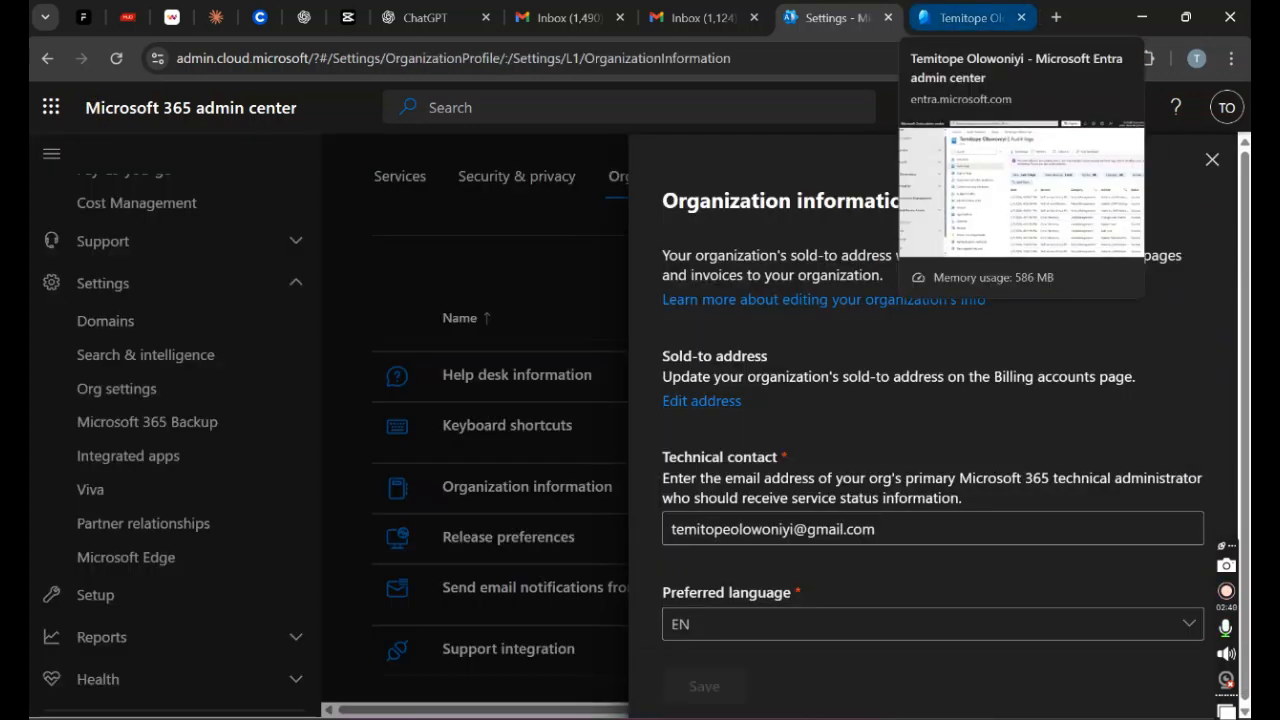
pyautogui.click(965, 17)
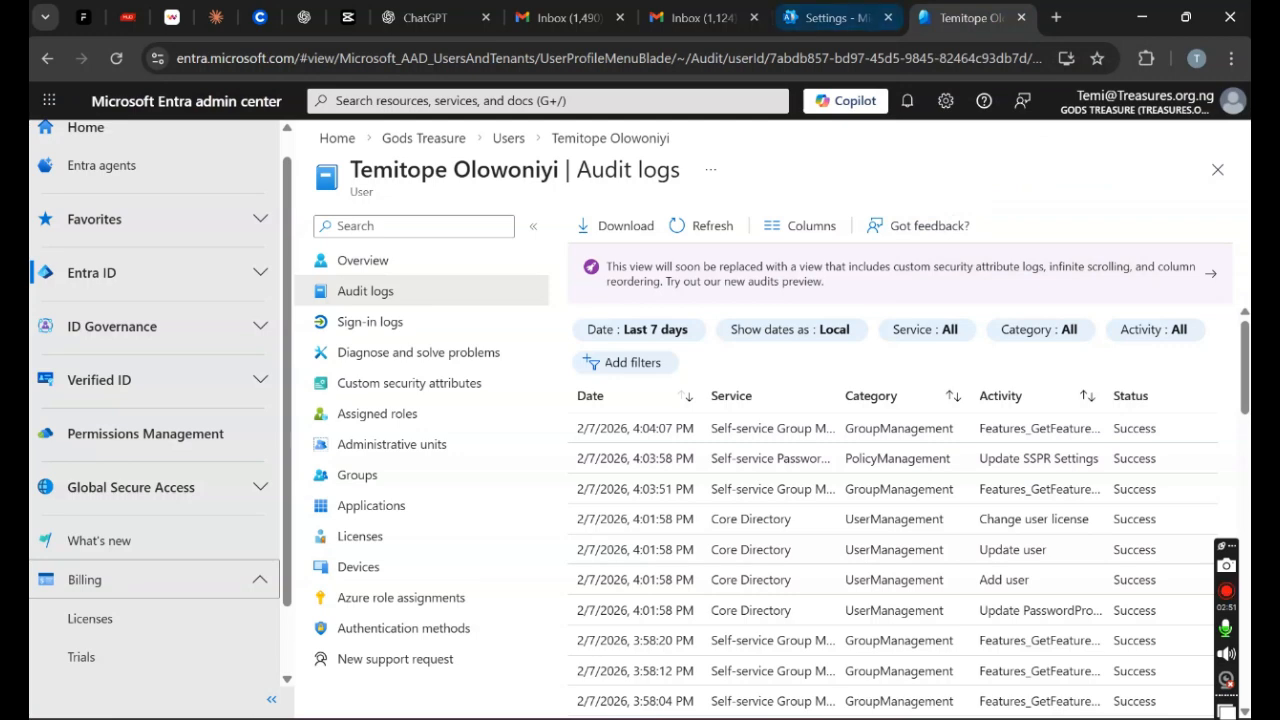
pyautogui.click(830, 17)
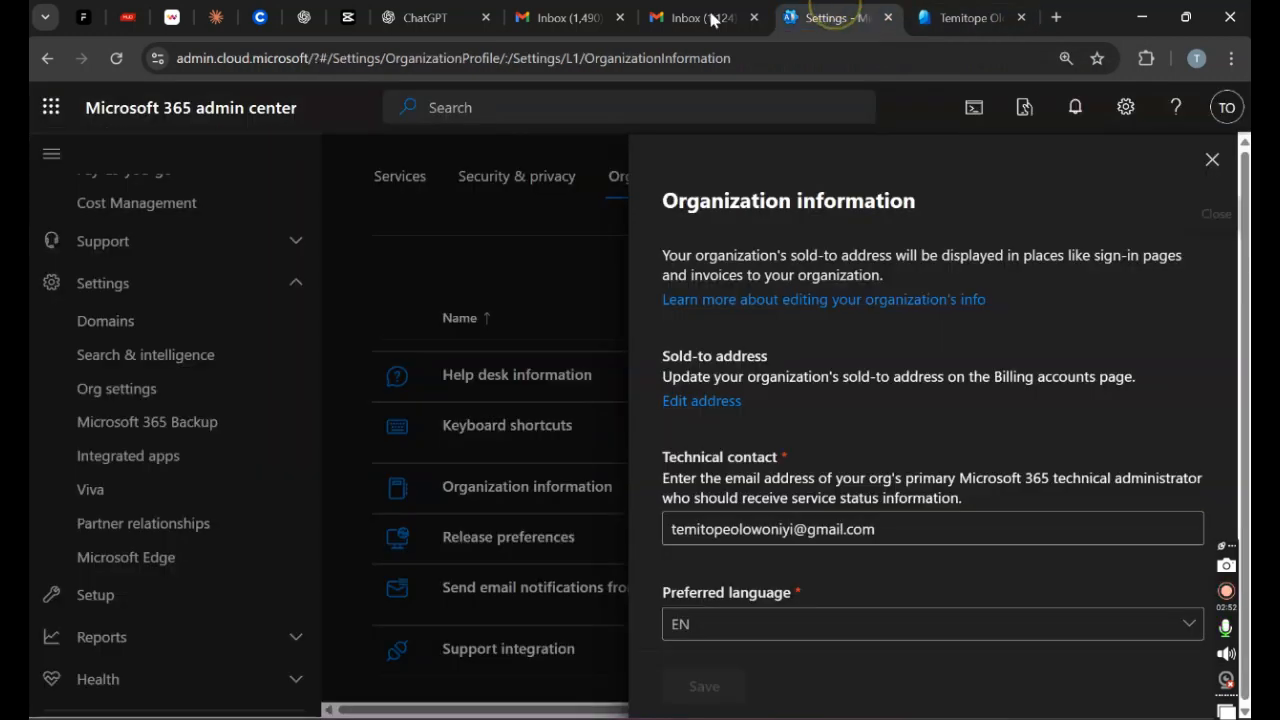
# Step: Close the Organization information panel, open the Identity admin center, and return to the user's Entra audit logs
pyautogui.click(1212, 158)
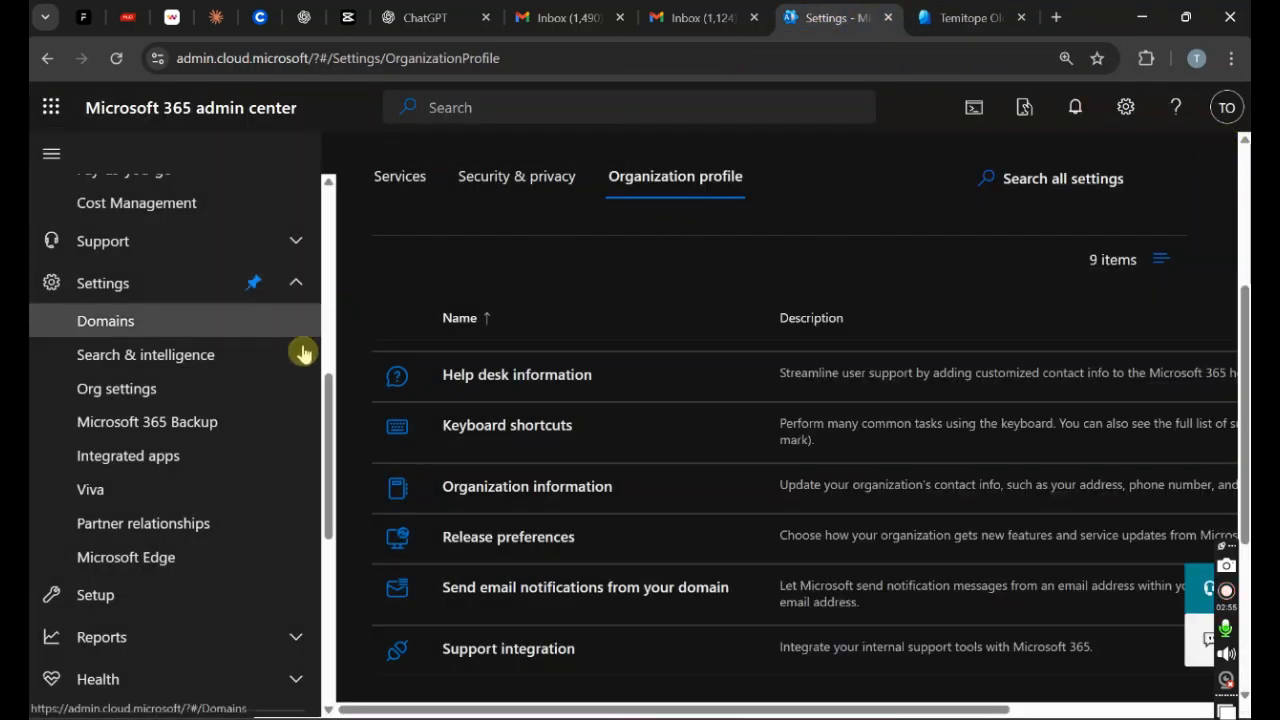
pyautogui.moveTo(329, 420); pyautogui.dragTo(323, 609)
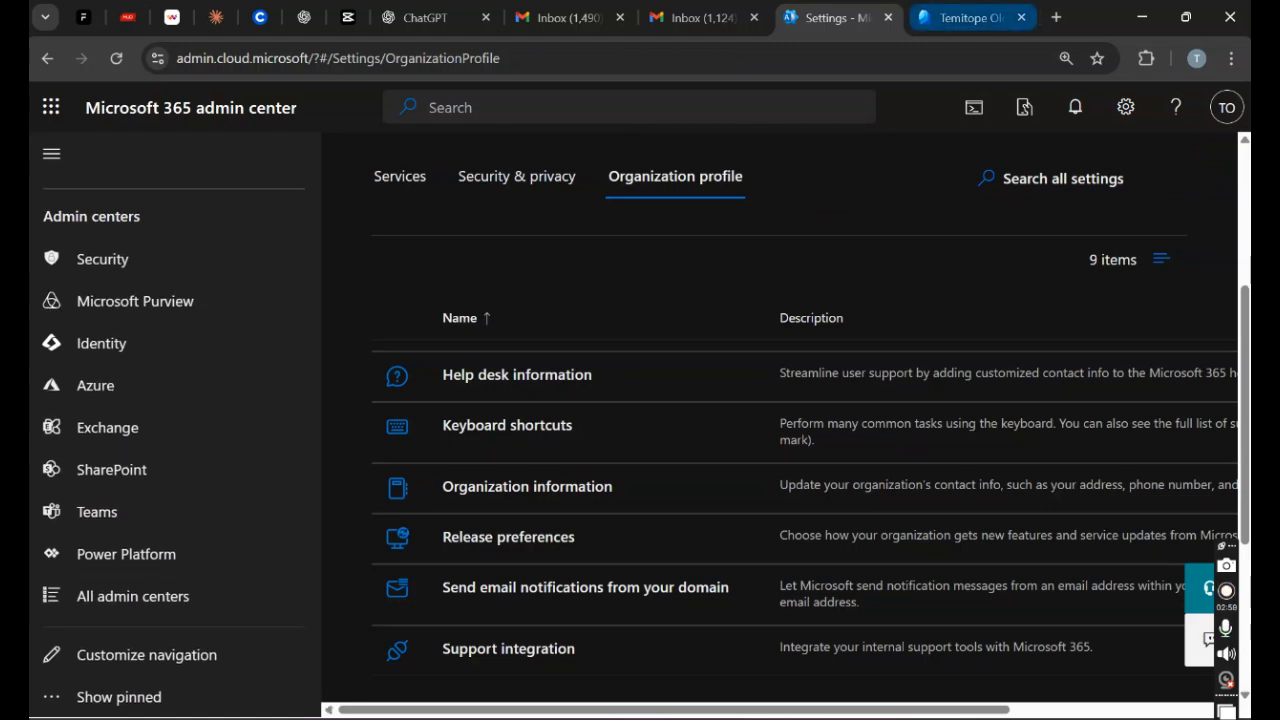
pyautogui.click(965, 17)
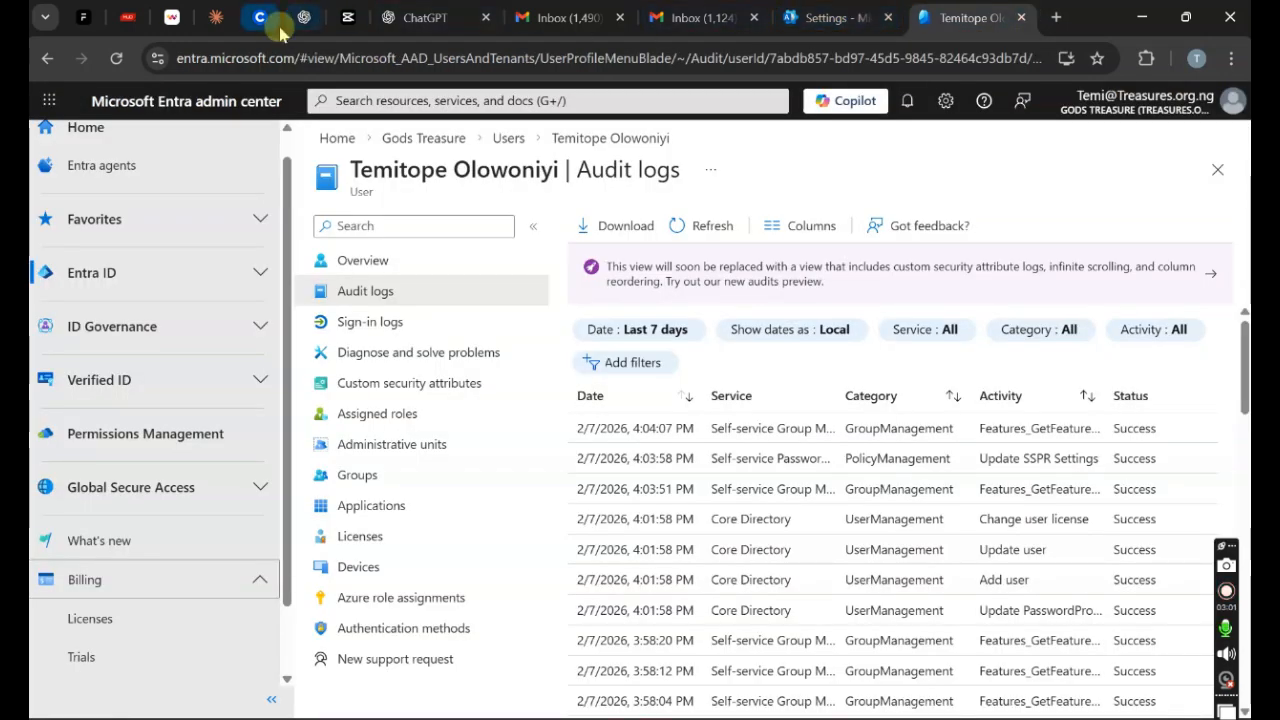
pyautogui.click(805, 17)
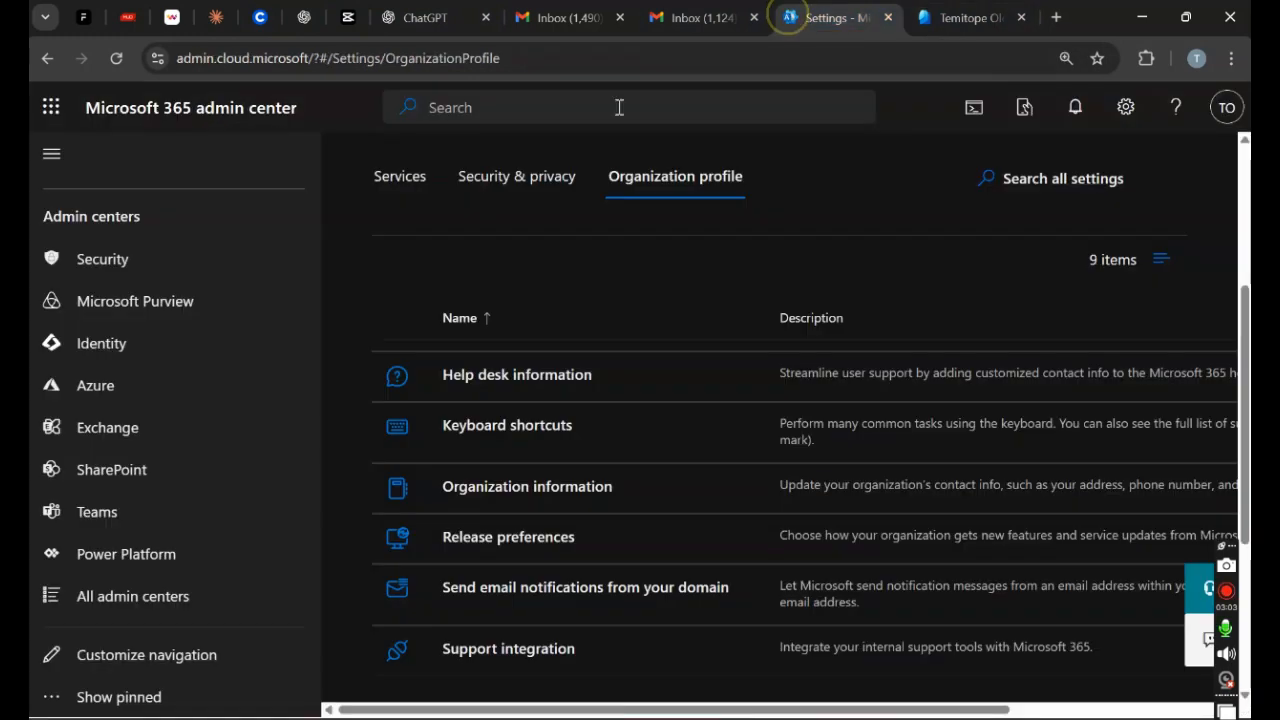
pyautogui.click(131, 350)
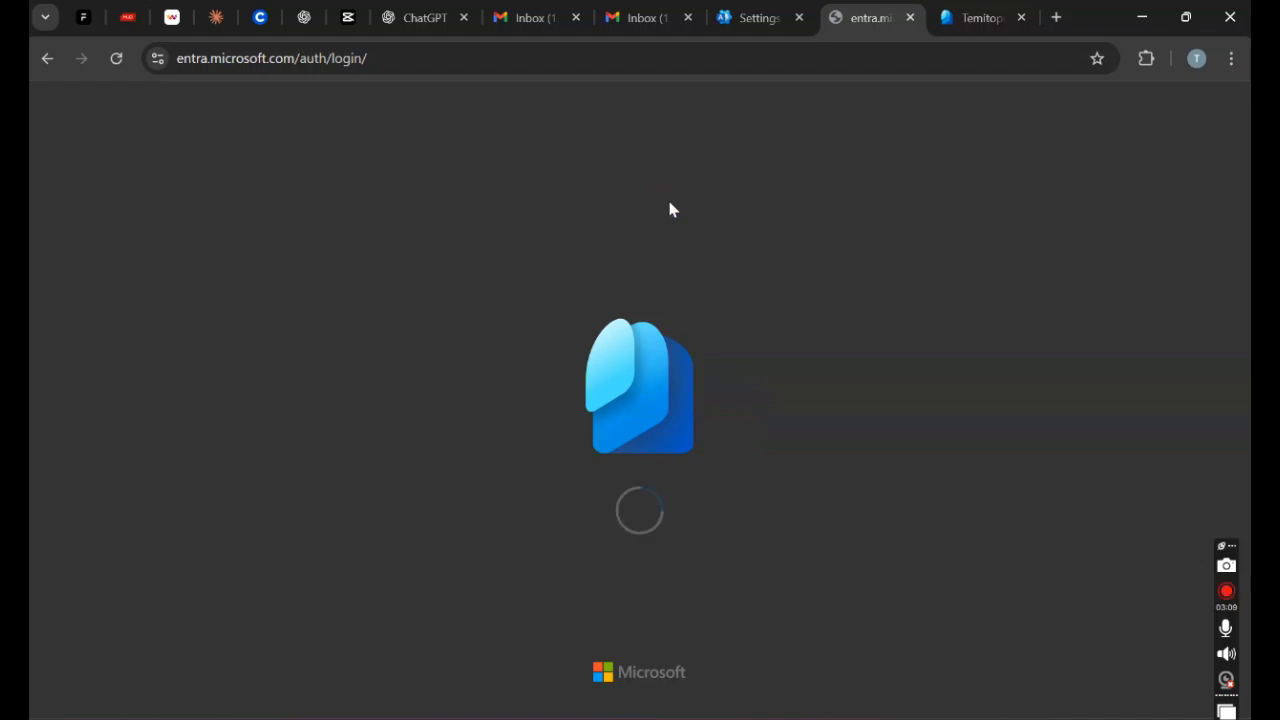
pyautogui.click(911, 18)
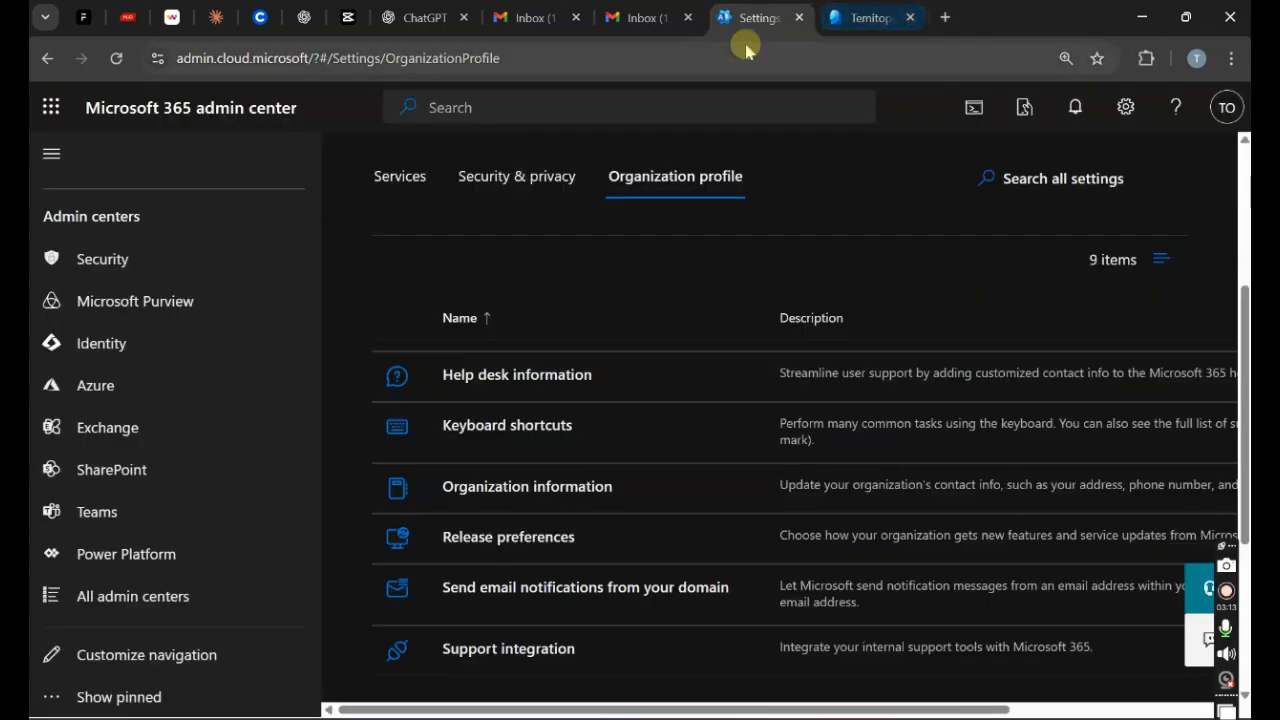
pyautogui.click(965, 17)
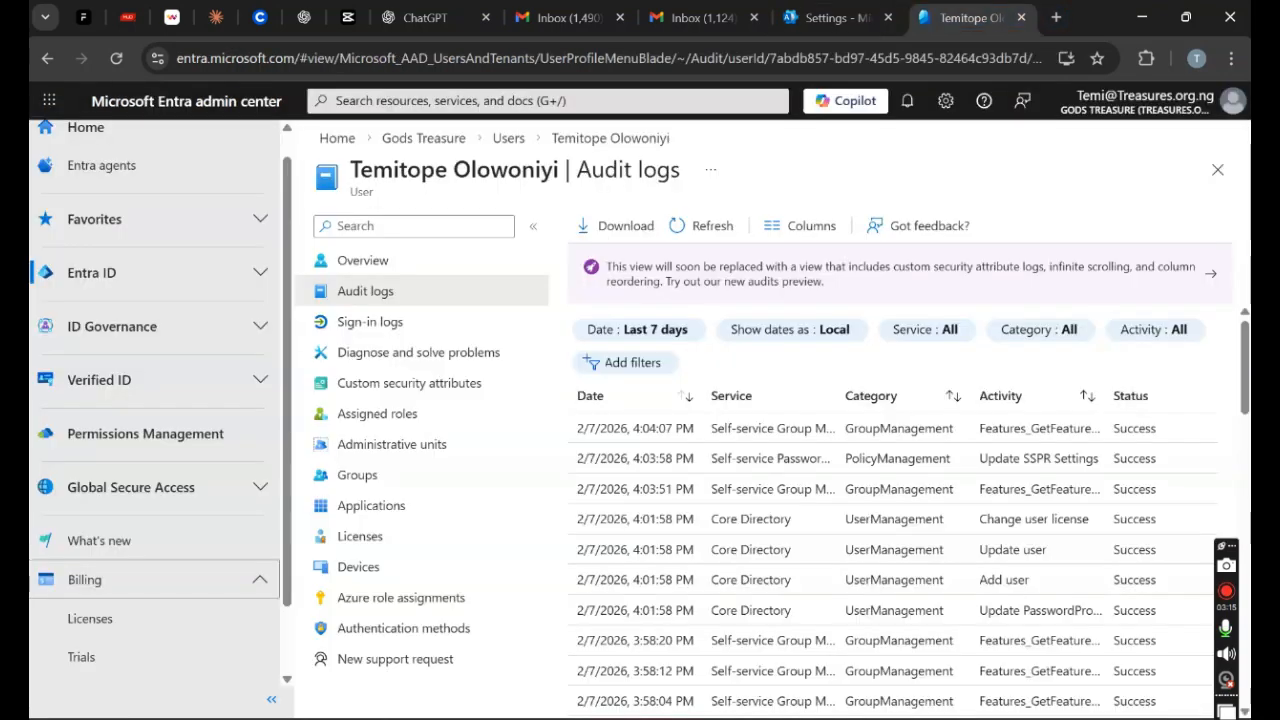
pyautogui.scroll(1, 263, 371)
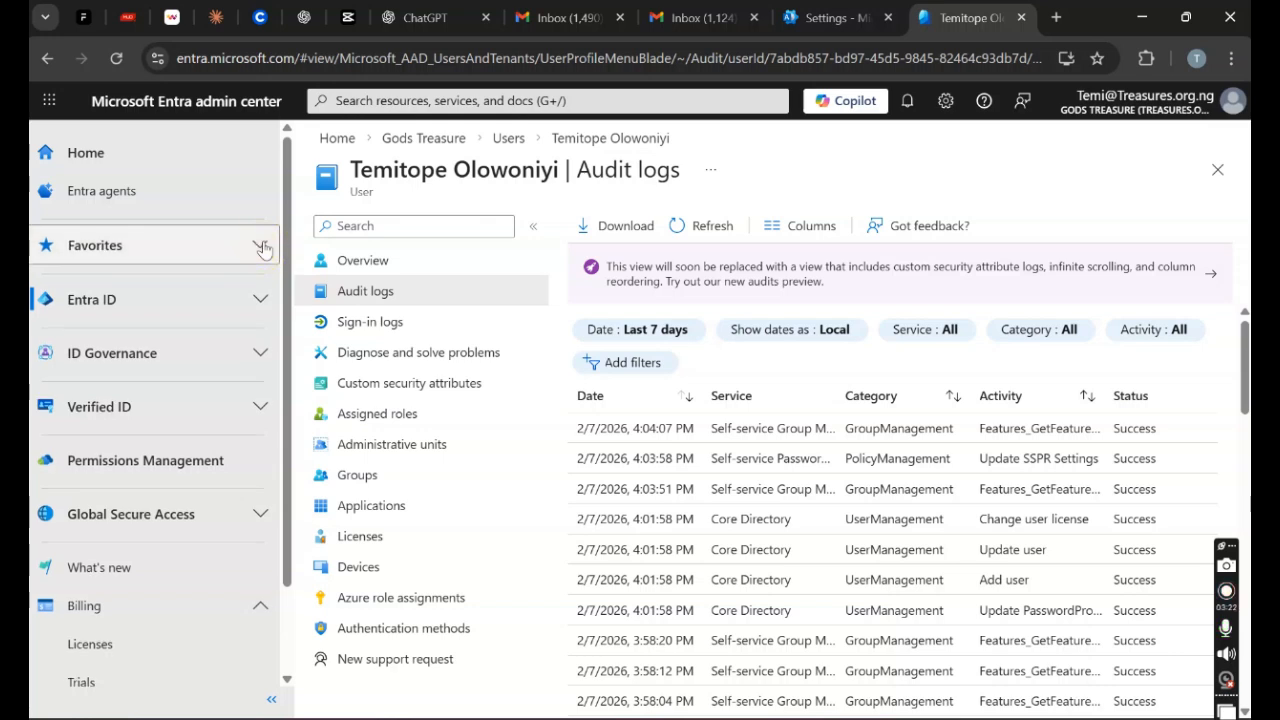
# Step: Go Home > Entra ID > Overview and open the Gods Treasure tenant's Properties tab
pyautogui.click(337, 141)
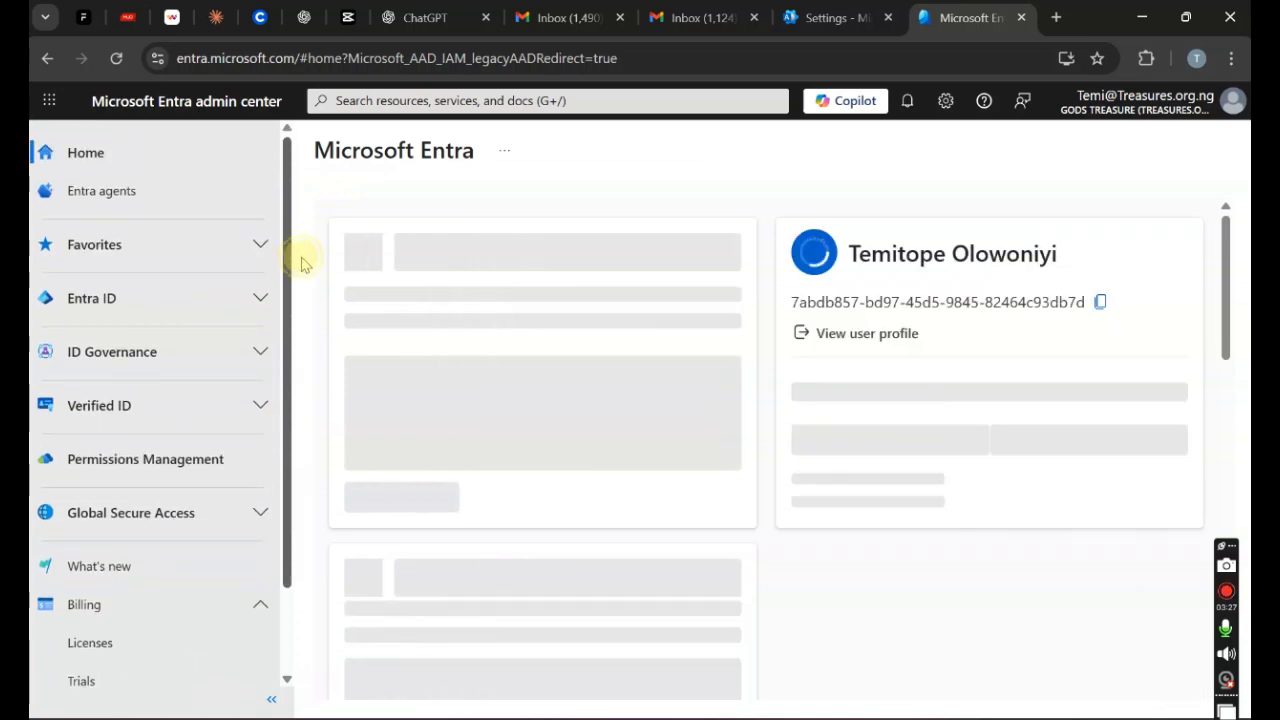
pyautogui.click(260, 298)
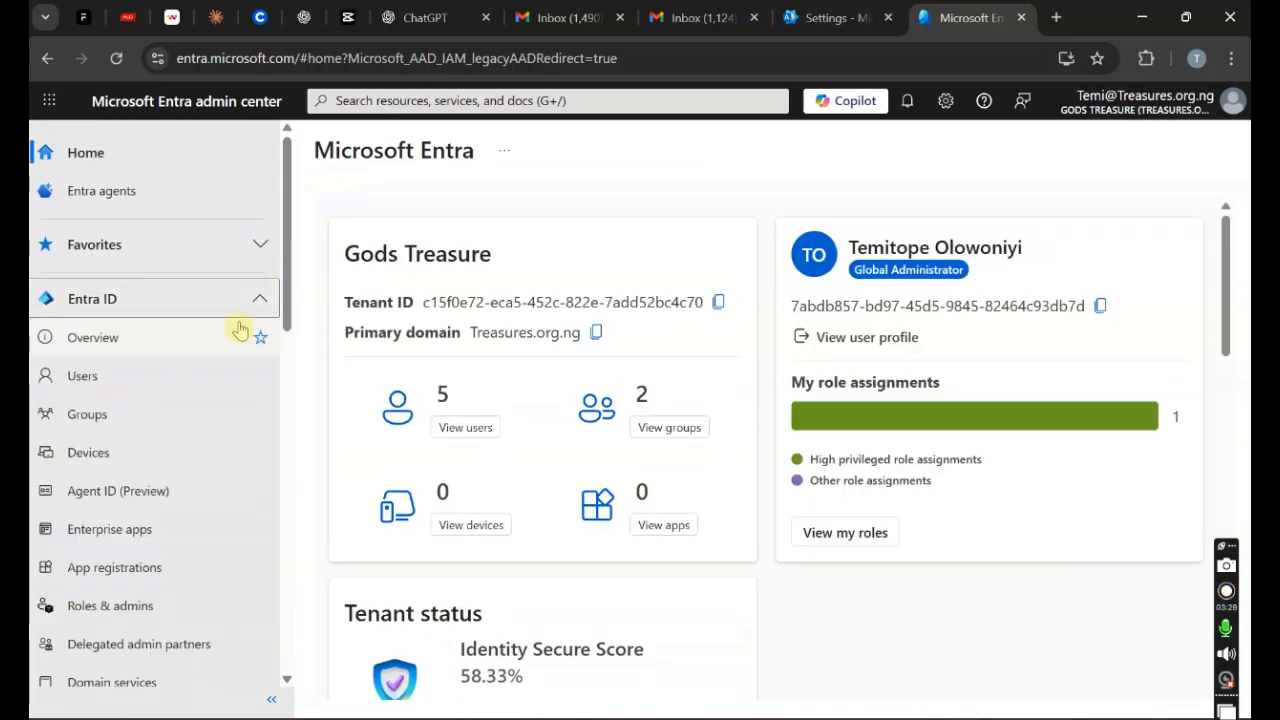
pyautogui.click(80, 352)
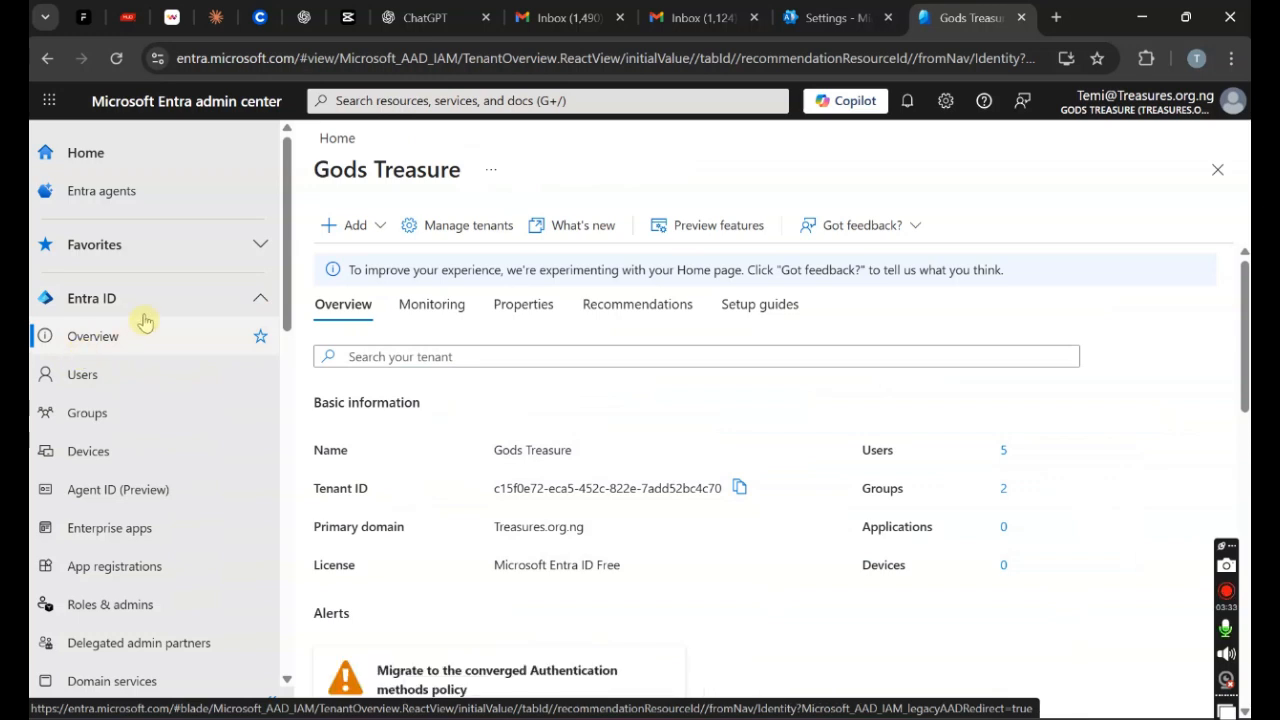
pyautogui.click(526, 305)
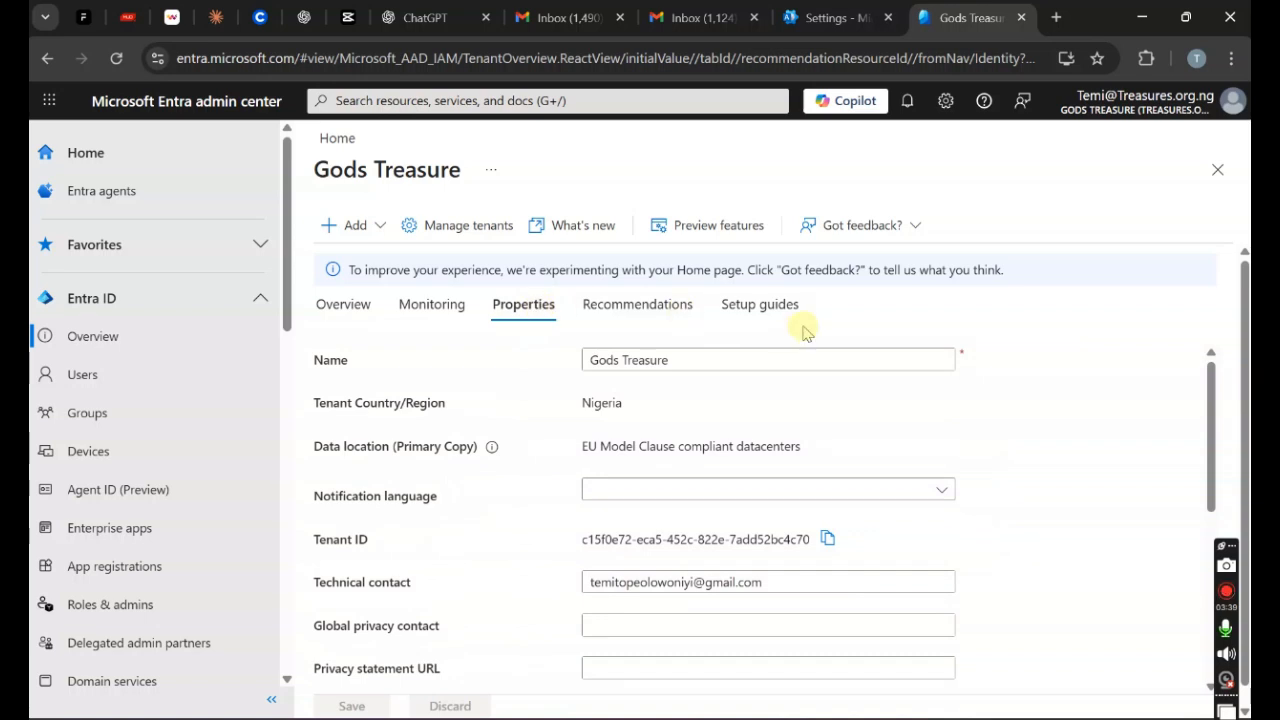
# Step: Replace the tenant's technical contact with a new Gmail address, save, and reload the tenant Overview
pyautogui.click(693, 366)
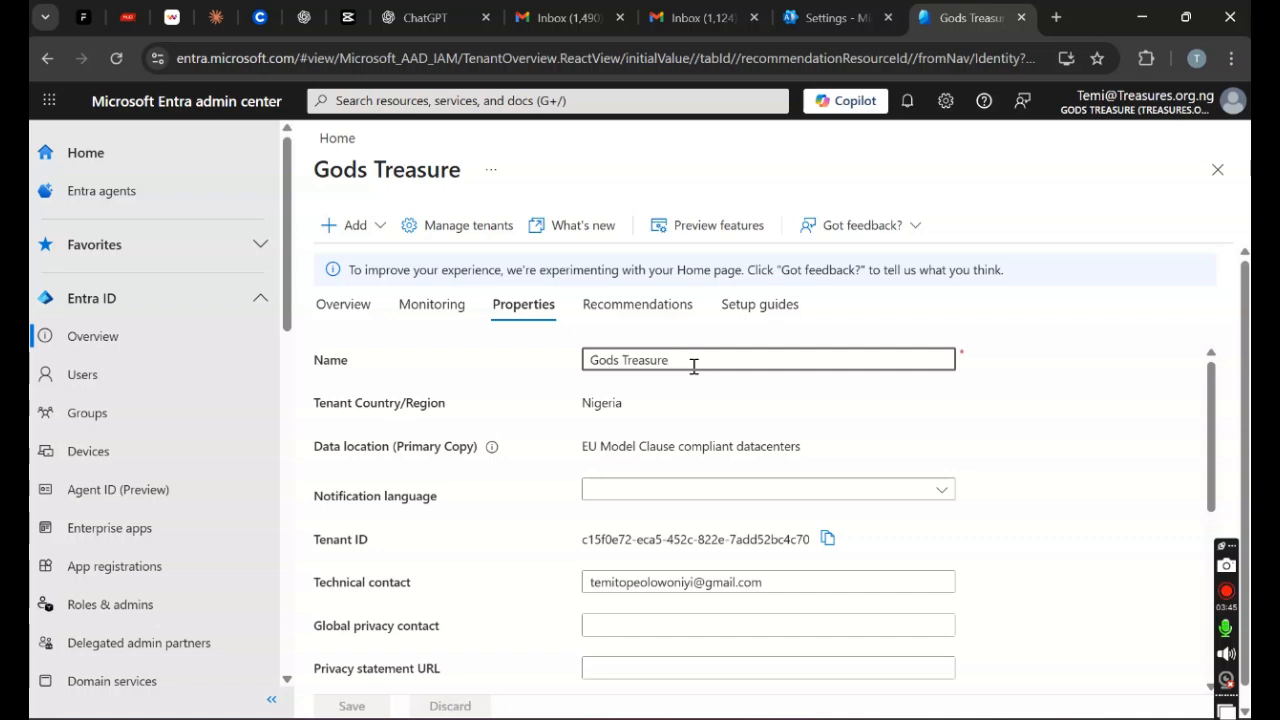
pyautogui.moveTo(1210, 500); pyautogui.dragTo(1194, 566)
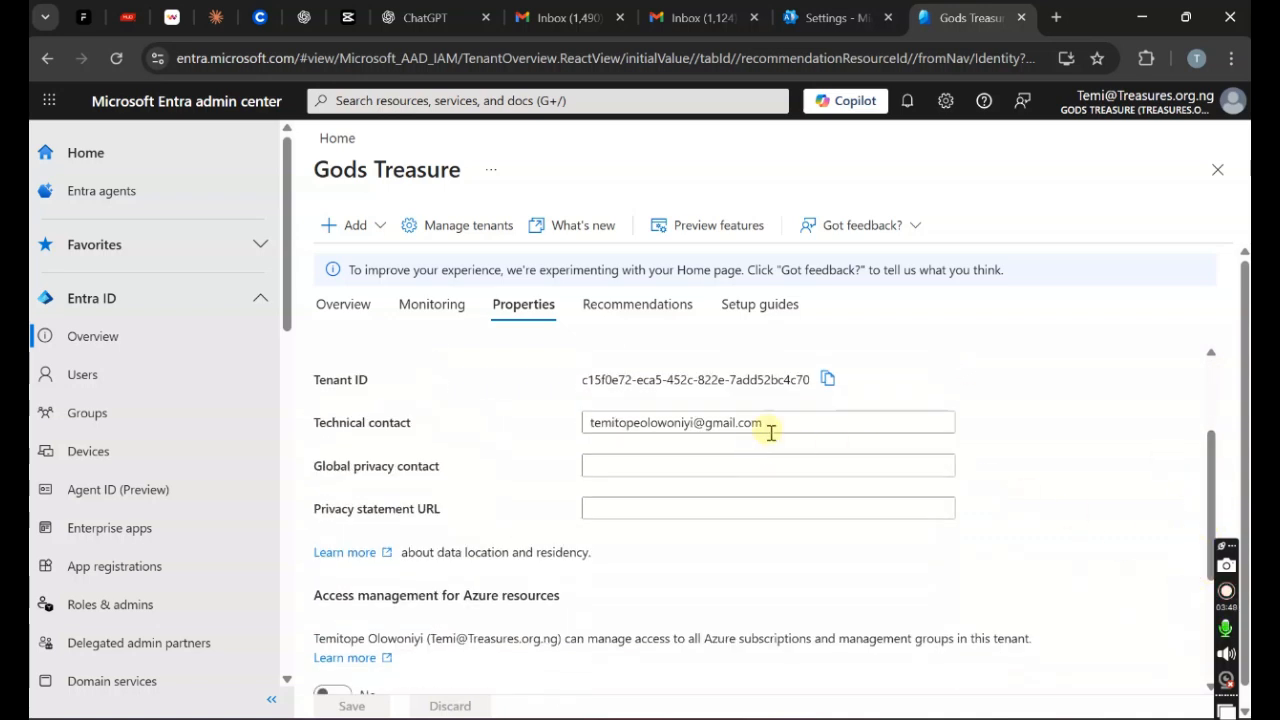
pyautogui.moveTo(774, 423); pyautogui.dragTo(567, 428)
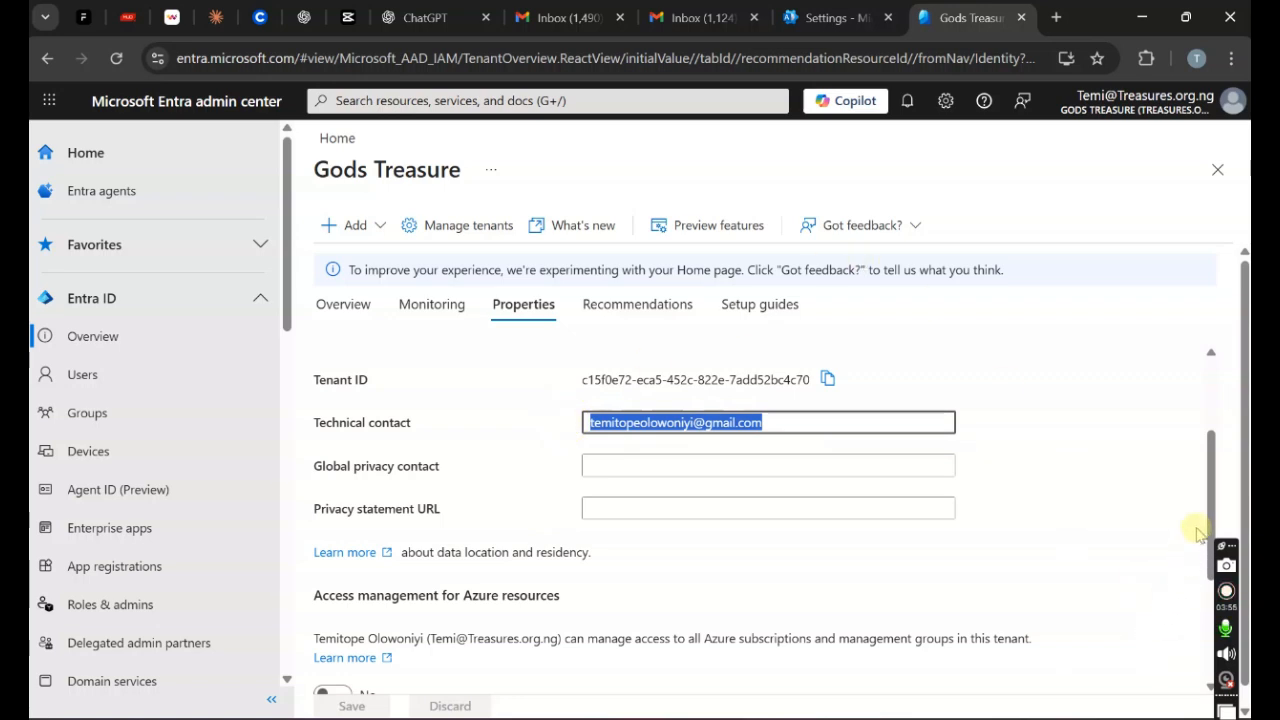
pyautogui.moveTo(1215, 518); pyautogui.dragTo(1232, 448)
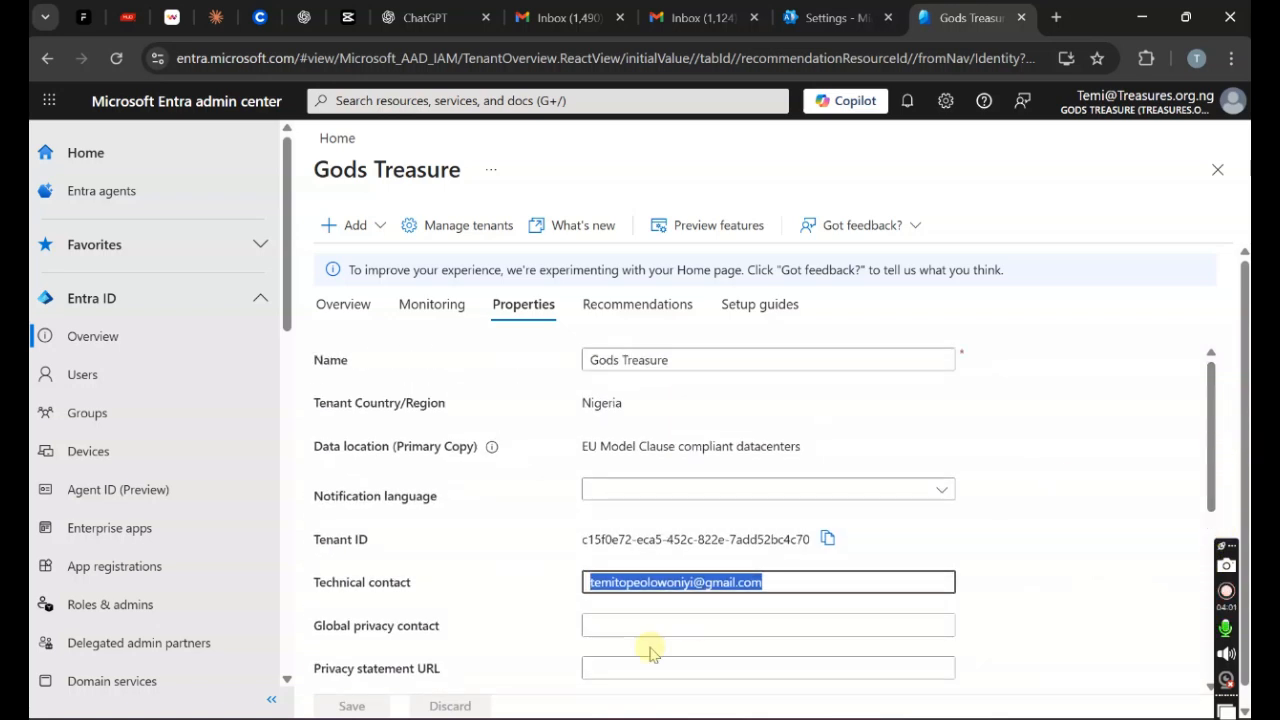
pyautogui.click(768, 584)
pyautogui.press('BackSpace')
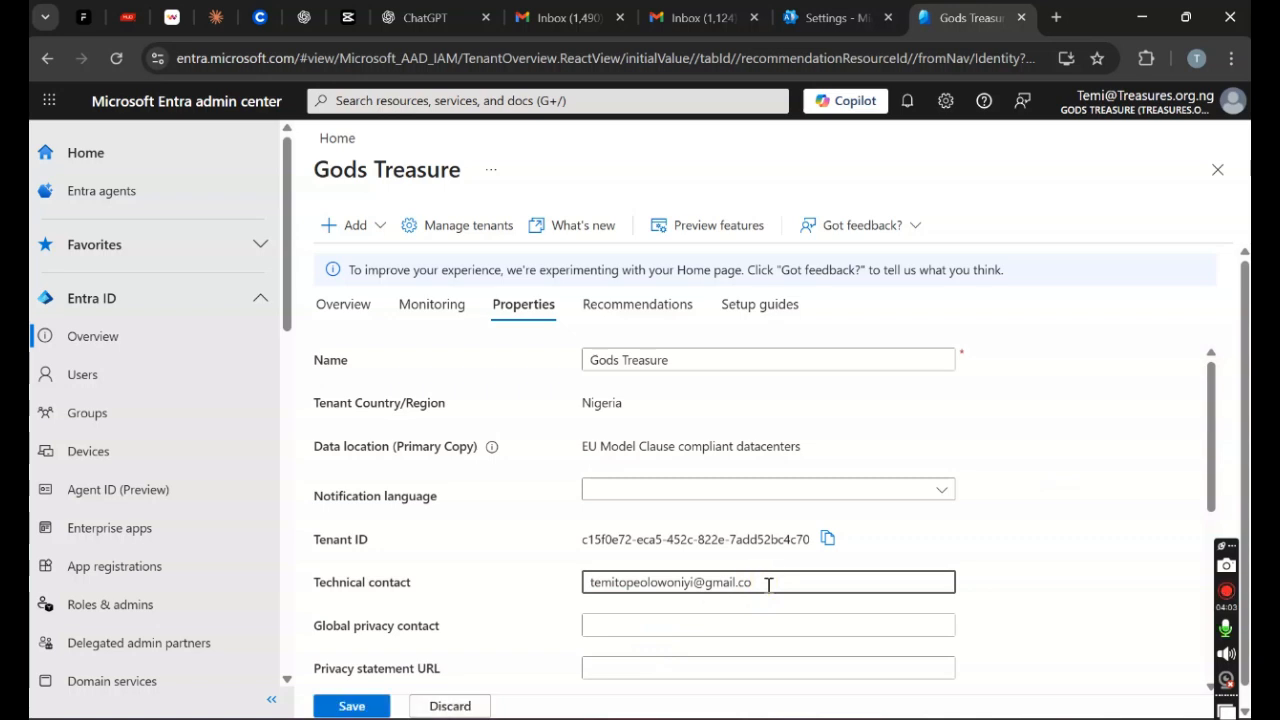
pyautogui.press('BackSpace')
pyautogui.press('BackSpace')
pyautogui.press('BackSpace')
pyautogui.press('BackSpace')
pyautogui.press('BackSpace')
pyautogui.press('BackSpace')
pyautogui.press('BackSpace')
pyautogui.press('BackSpace')
pyautogui.press('BackSpace')
pyautogui.press('BackSpace')
pyautogui.press('BackSpace')
pyautogui.press('BackSpace')
pyautogui.press('BackSpace')
pyautogui.press('BackSpace')
pyautogui.press('BackSpace')
pyautogui.press('BackSpace')
pyautogui.press('BackSpace')
pyautogui.press('BackSpace')
pyautogui.press('BackSpace')
pyautogui.press('BackSpace')
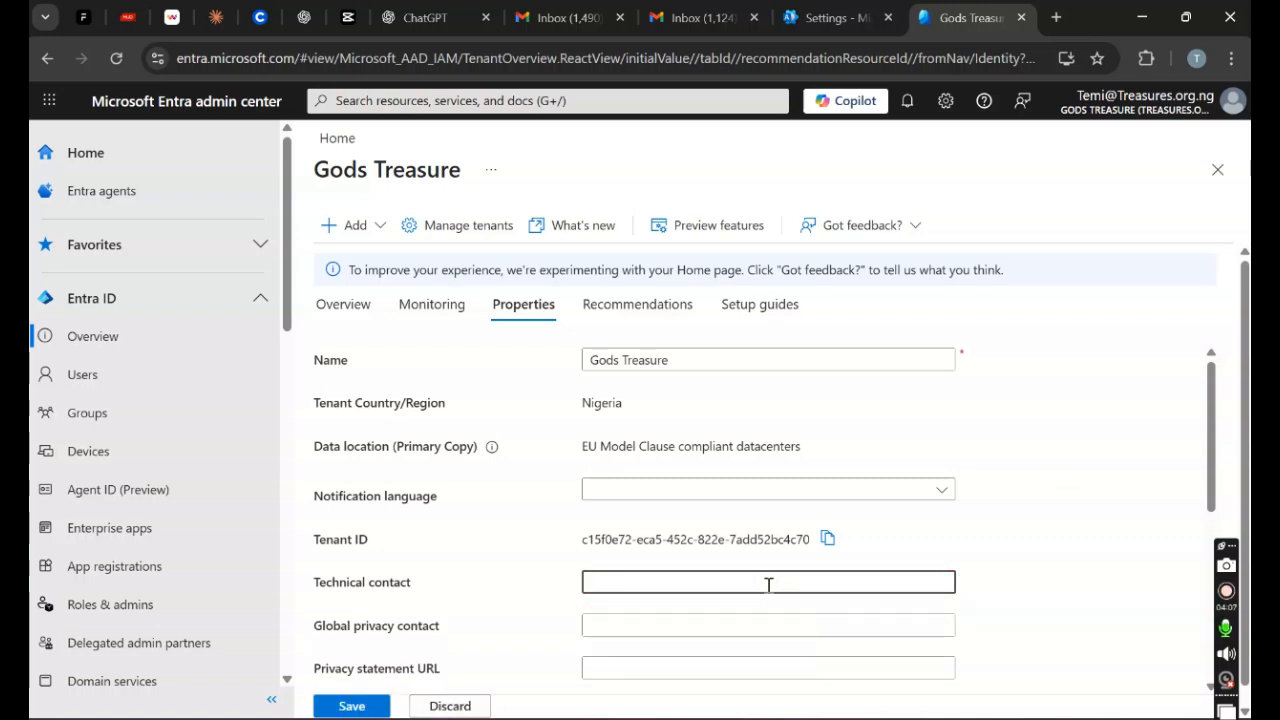
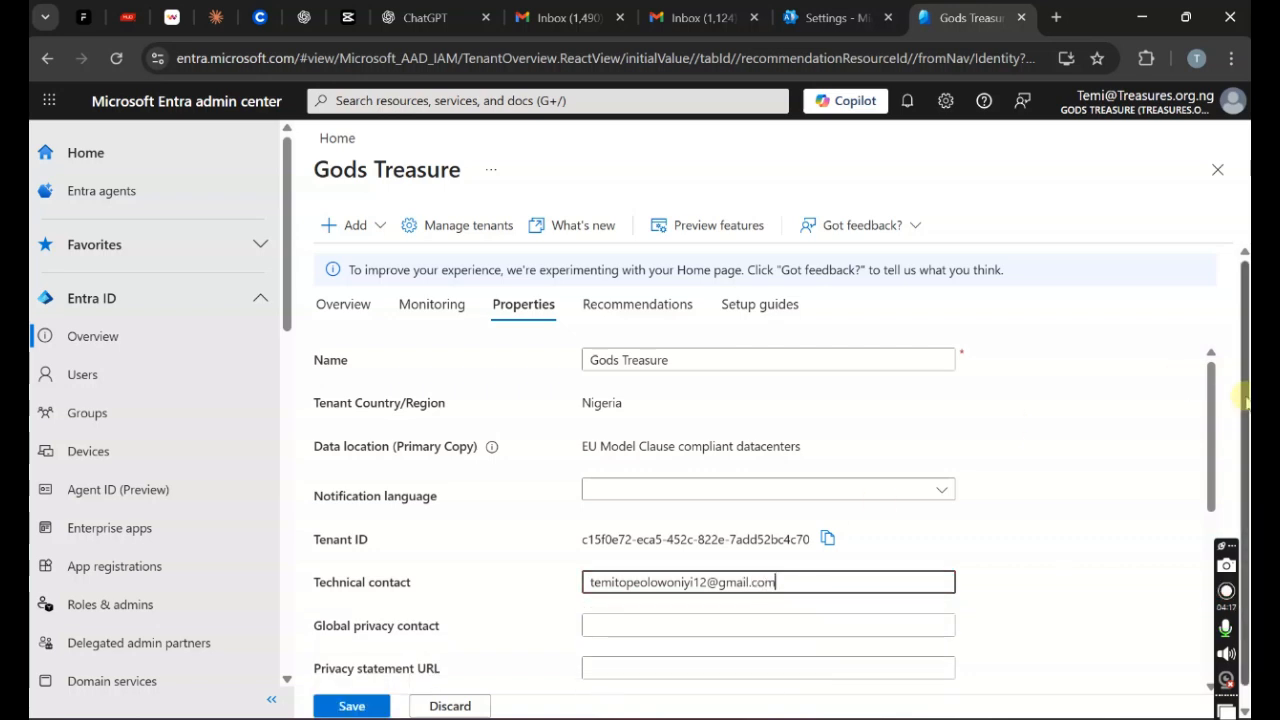
pyautogui.moveTo(1211, 394); pyautogui.dragTo(1180, 580)
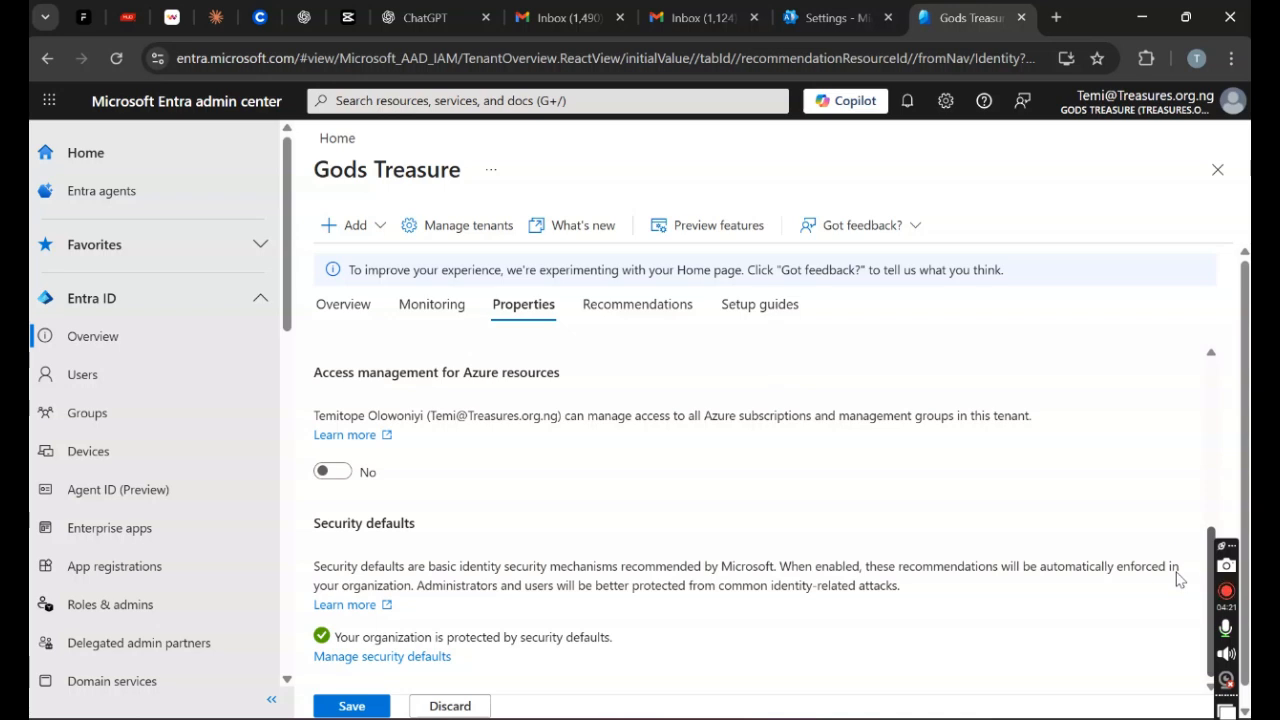
pyautogui.click(345, 706)
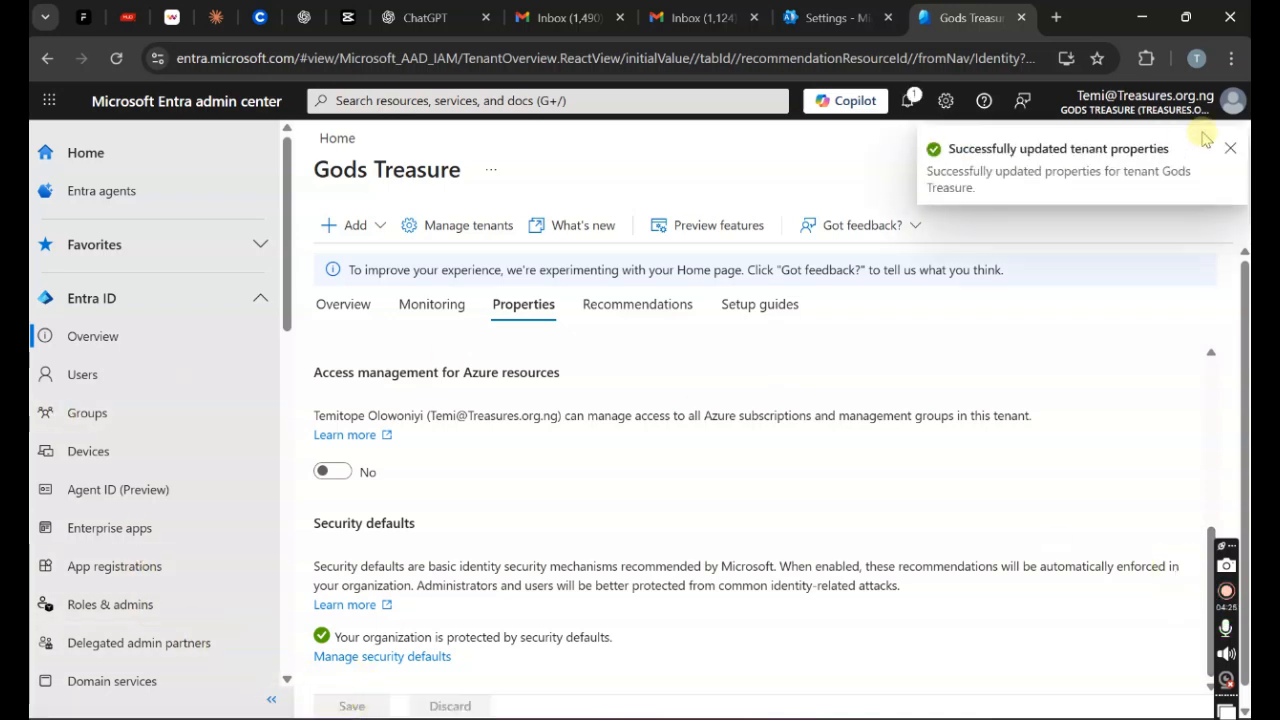
pyautogui.click(115, 59)
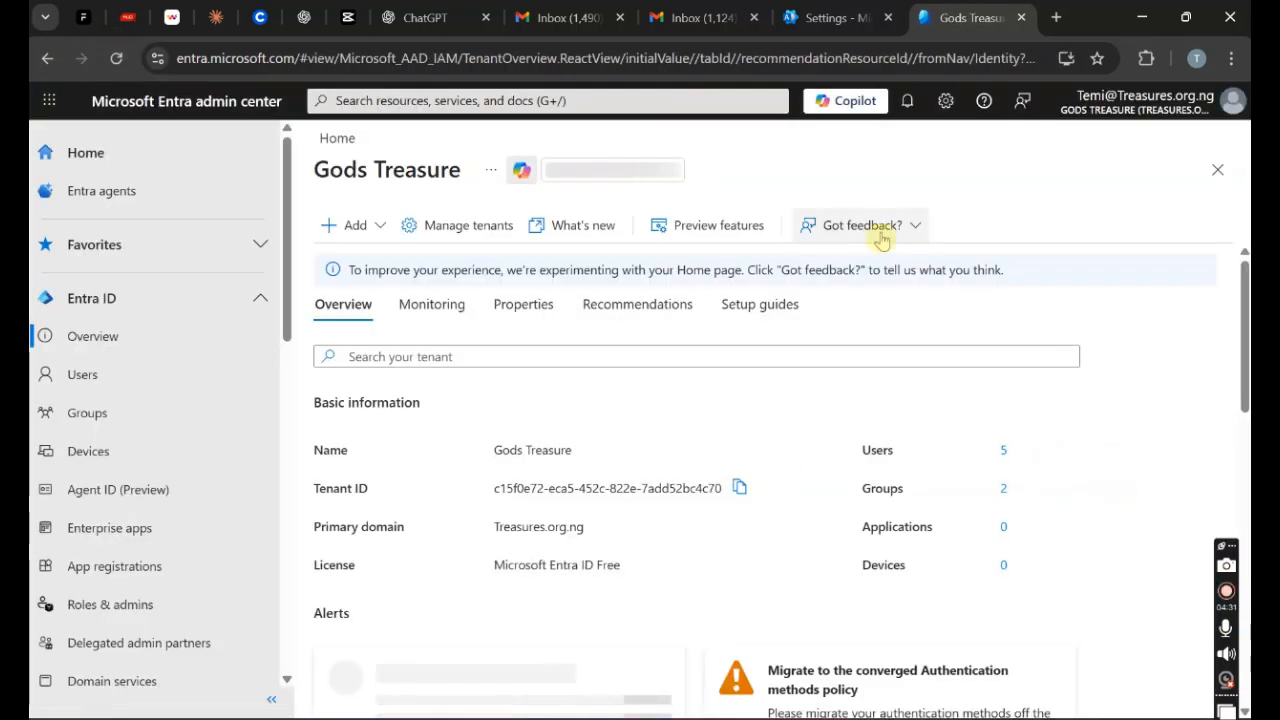
# Step: Open the Gods Treasure Properties tab and review the name and updated technical contact e-mail
pyautogui.click(535, 310)
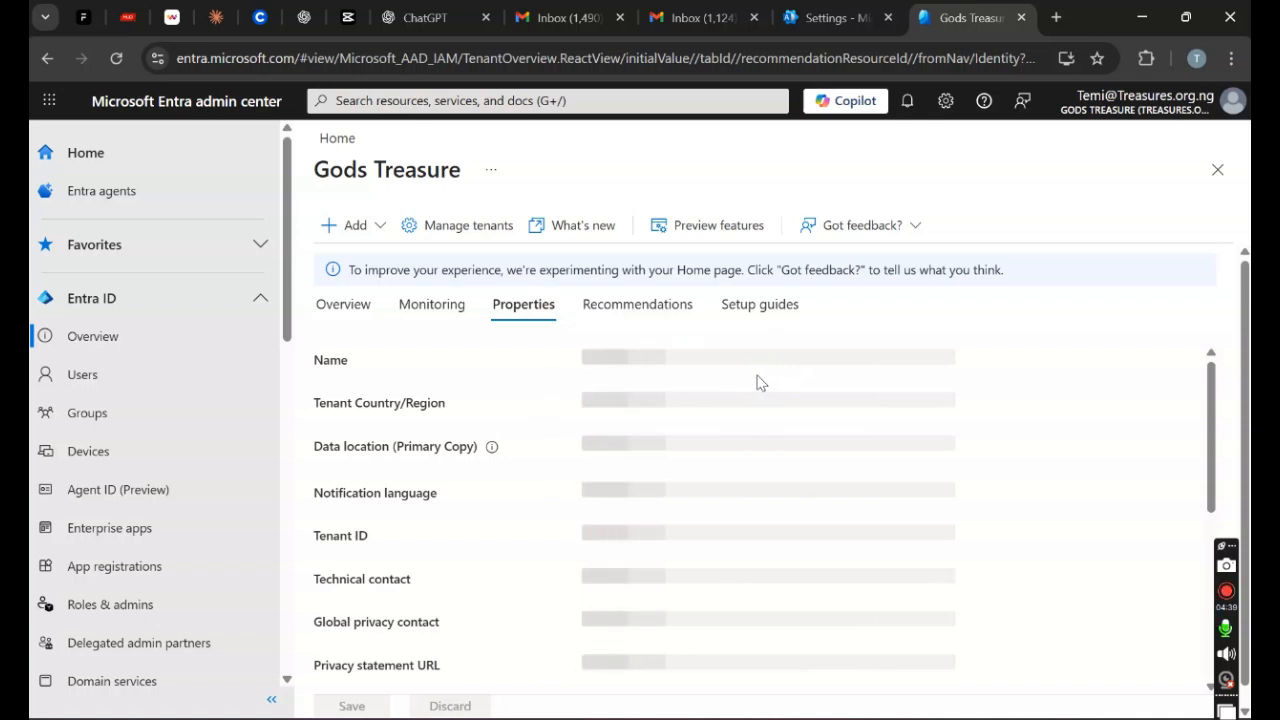
pyautogui.click(350, 415)
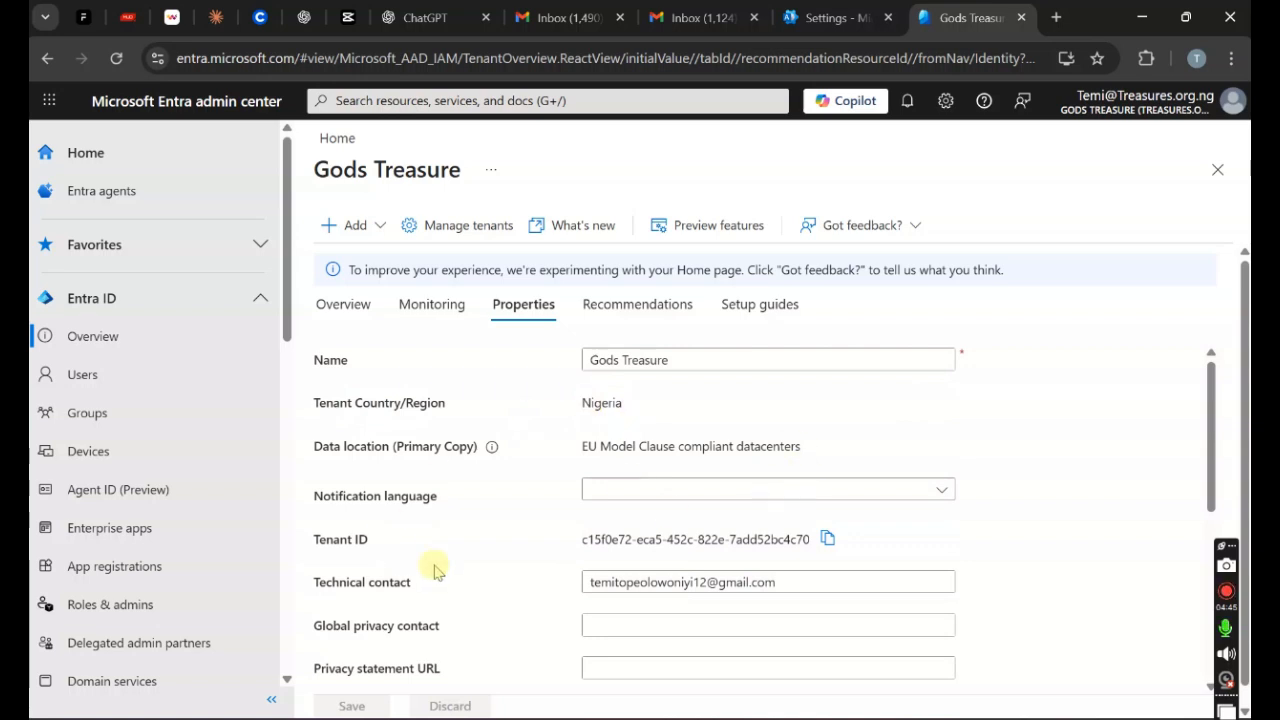
pyautogui.click(667, 412)
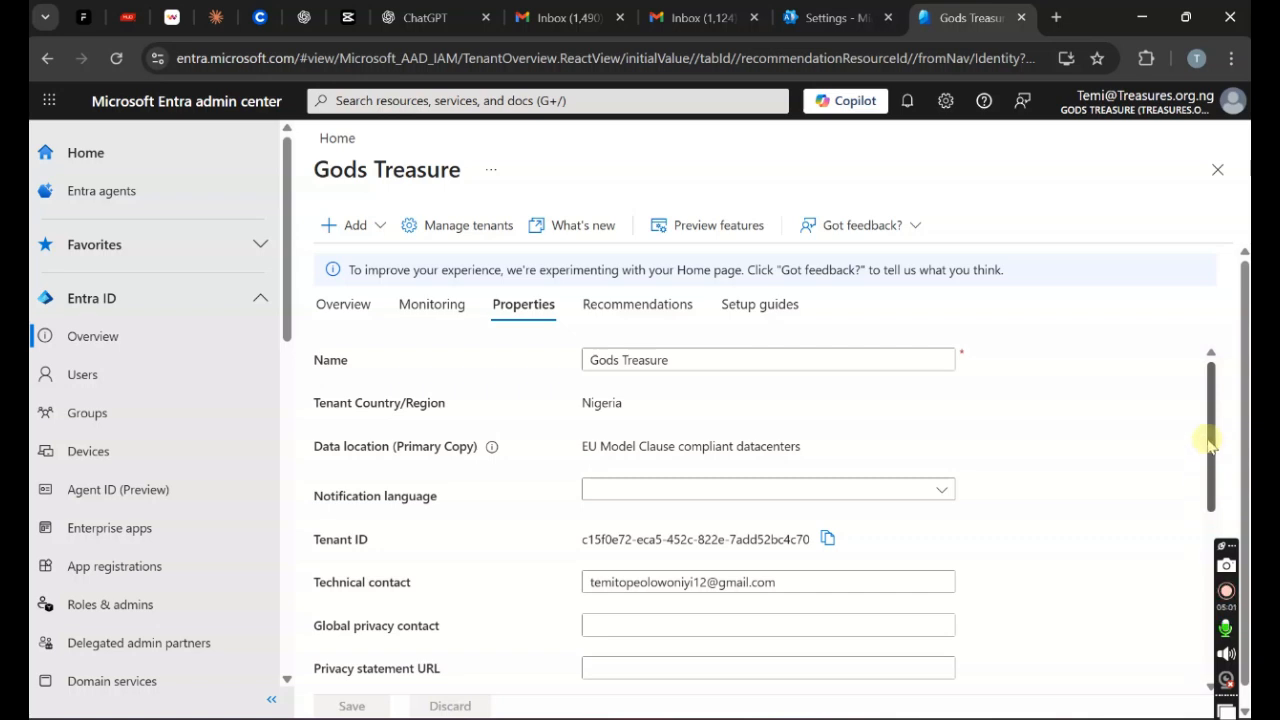
pyautogui.moveTo(1206, 449); pyautogui.dragTo(1234, 397)
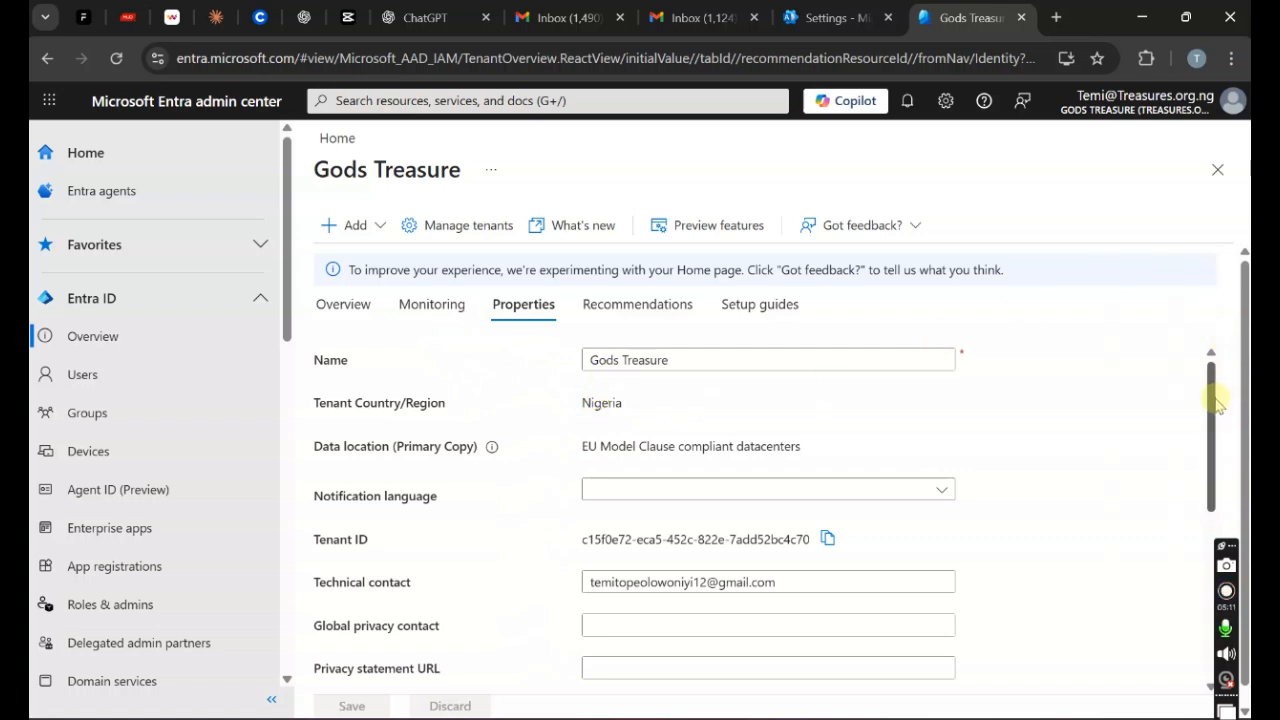
pyautogui.scroll(-1, 1218, 405)
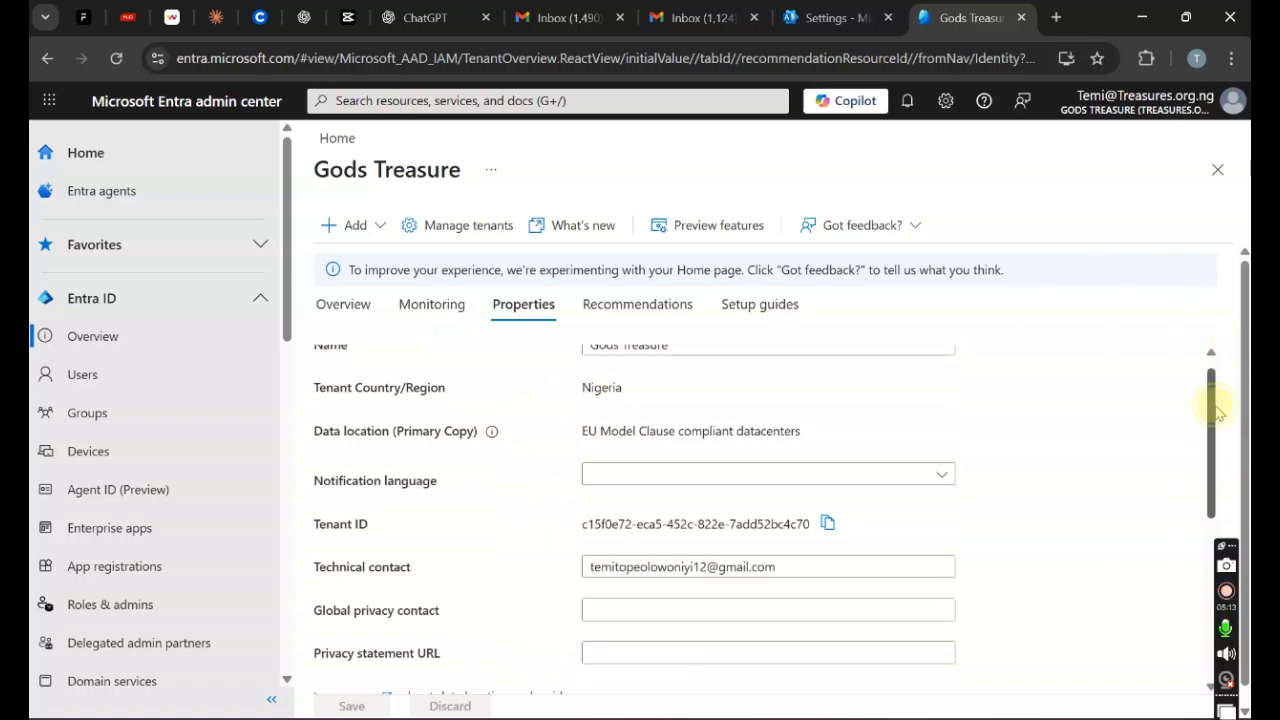
pyautogui.scroll(1, 1218, 345)
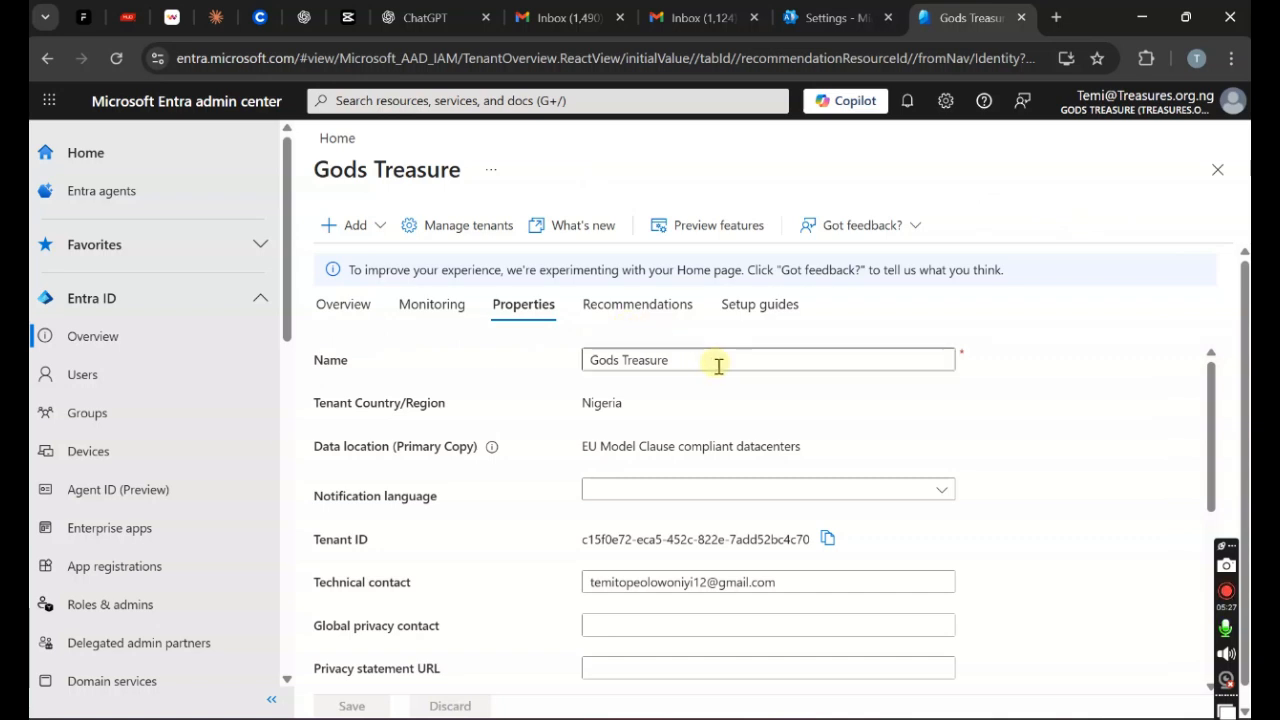
# Step: Set the tenant's notification language to English
pyautogui.click(940, 486)
pyautogui.click(905, 521)
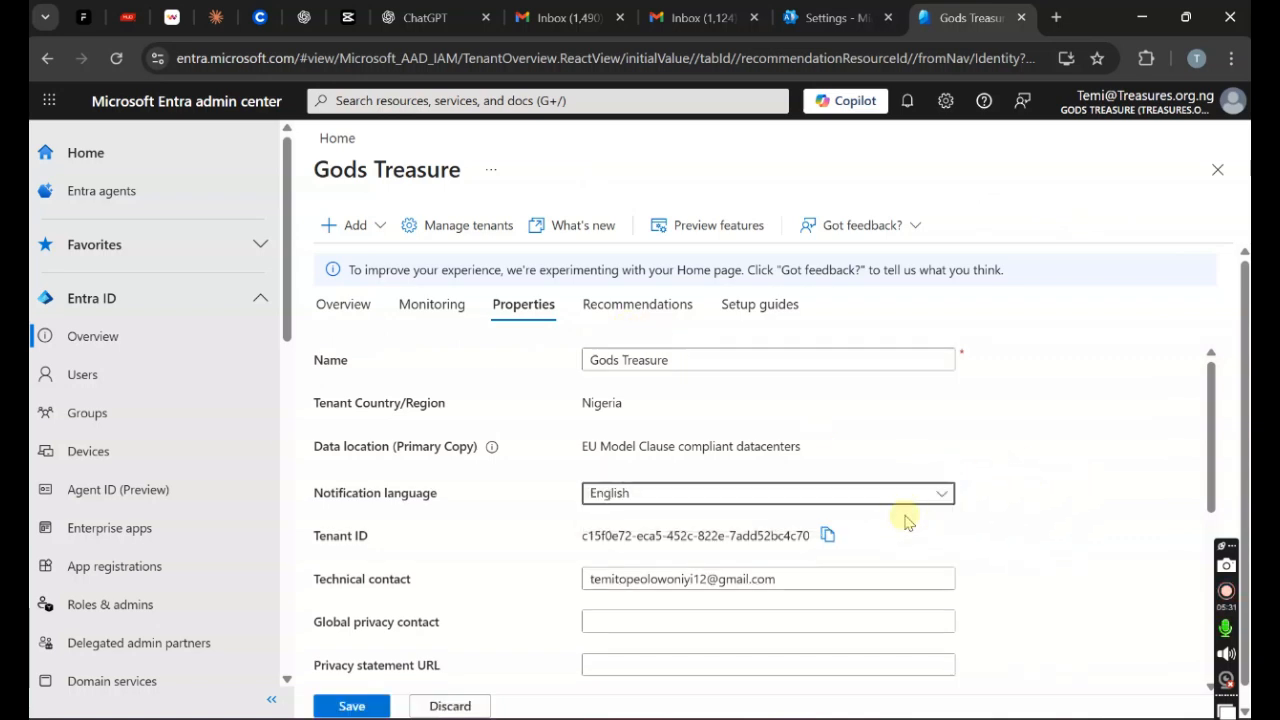
pyautogui.tripleClick(1196, 524)
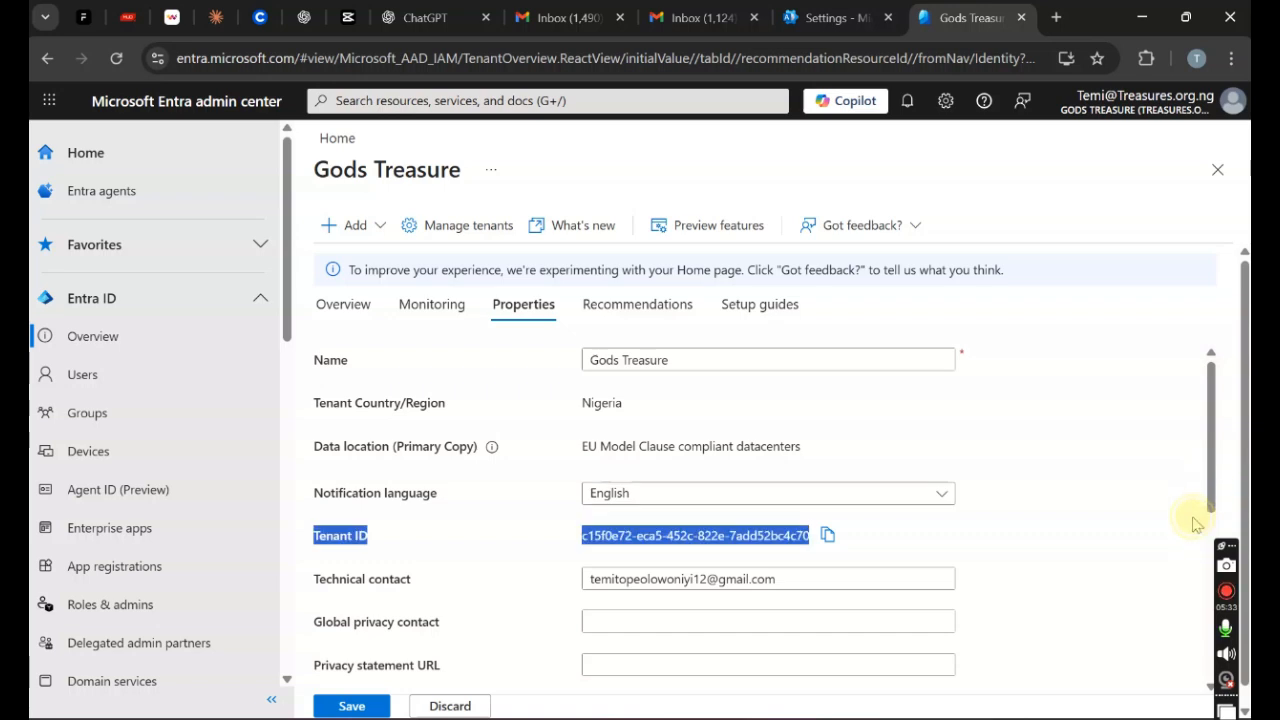
pyautogui.moveTo(1210, 485); pyautogui.dragTo(1196, 545)
# Step: Enter a Gmail address as the global privacy contact, save the properties, and reload the page
pyautogui.click(786, 478)
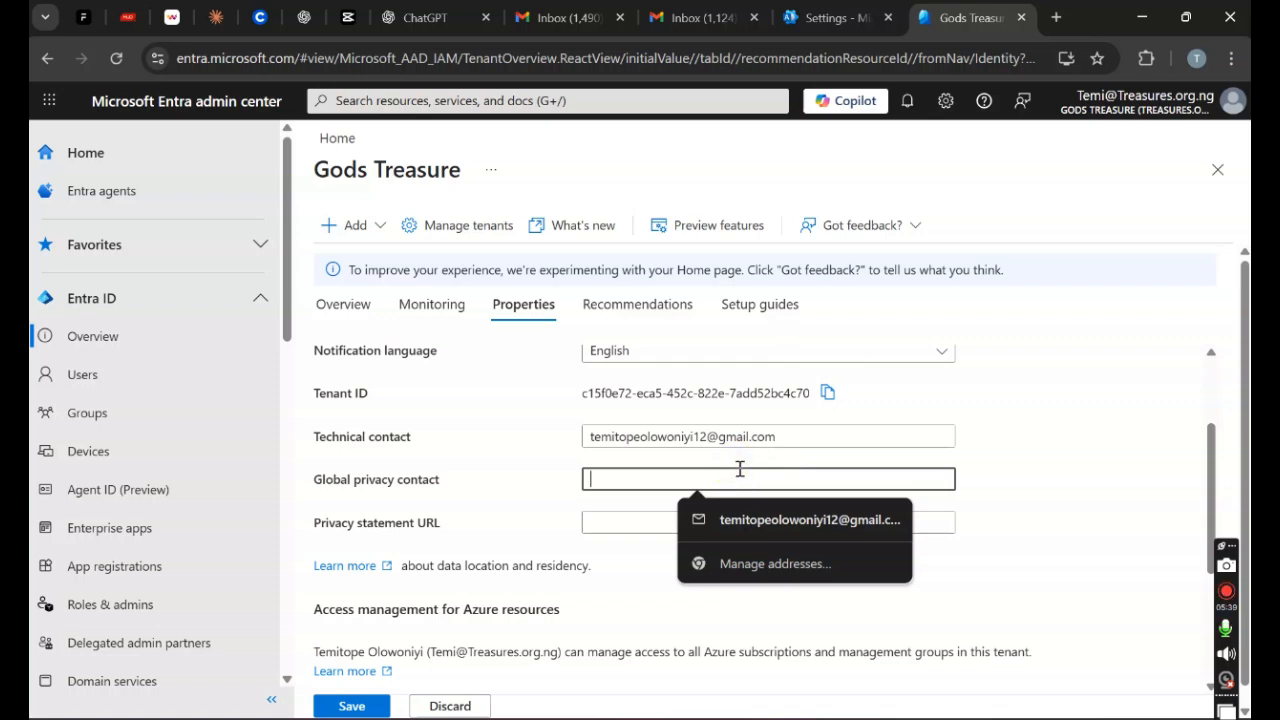
pyautogui.write('0')
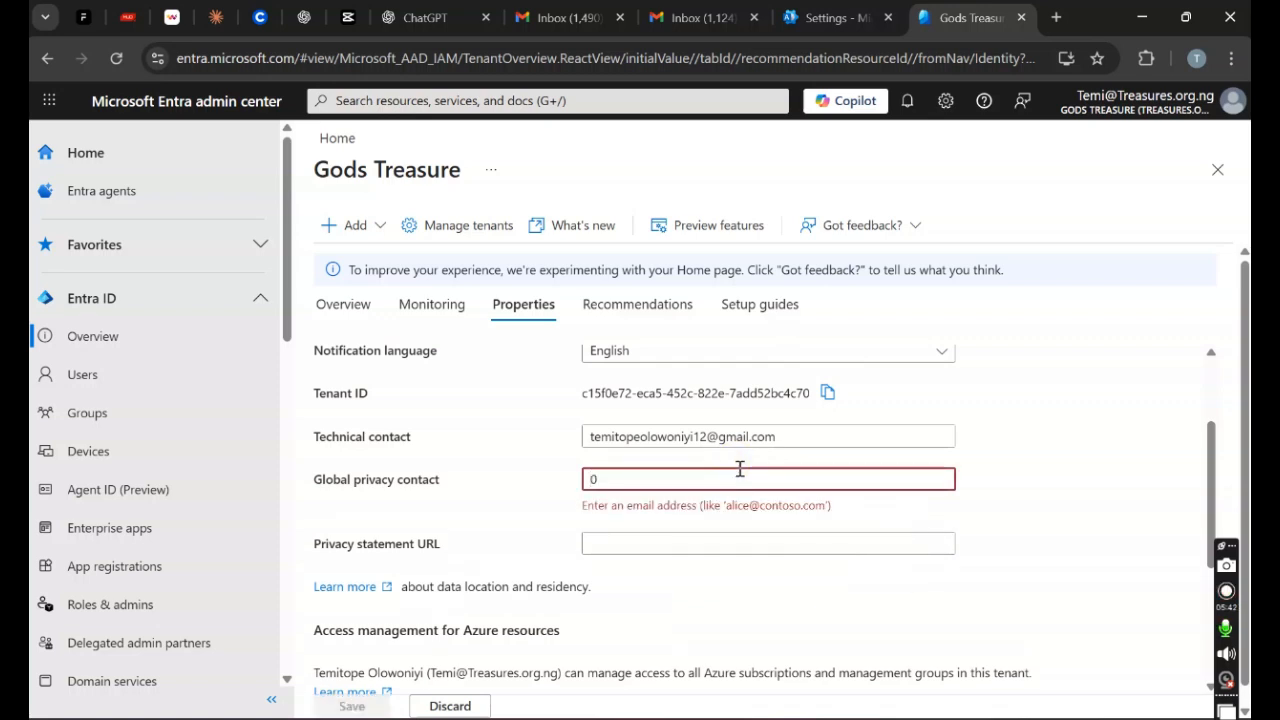
pyautogui.press('BackSpace')
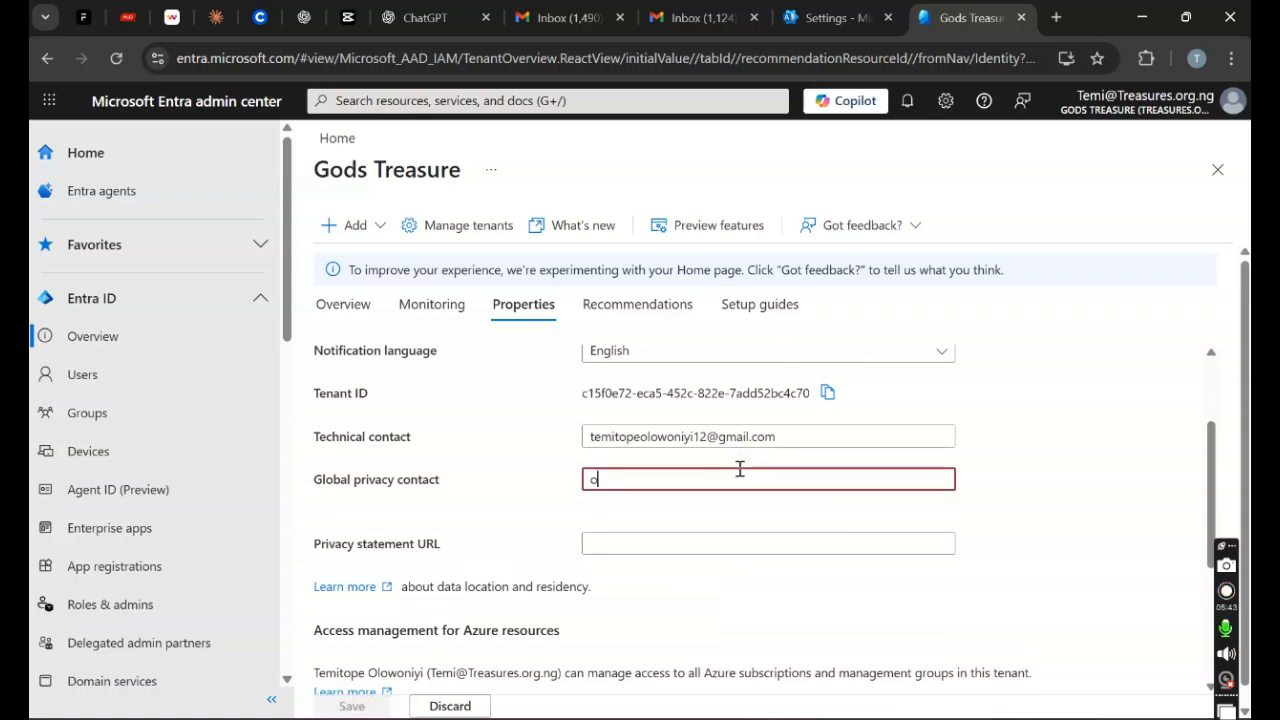
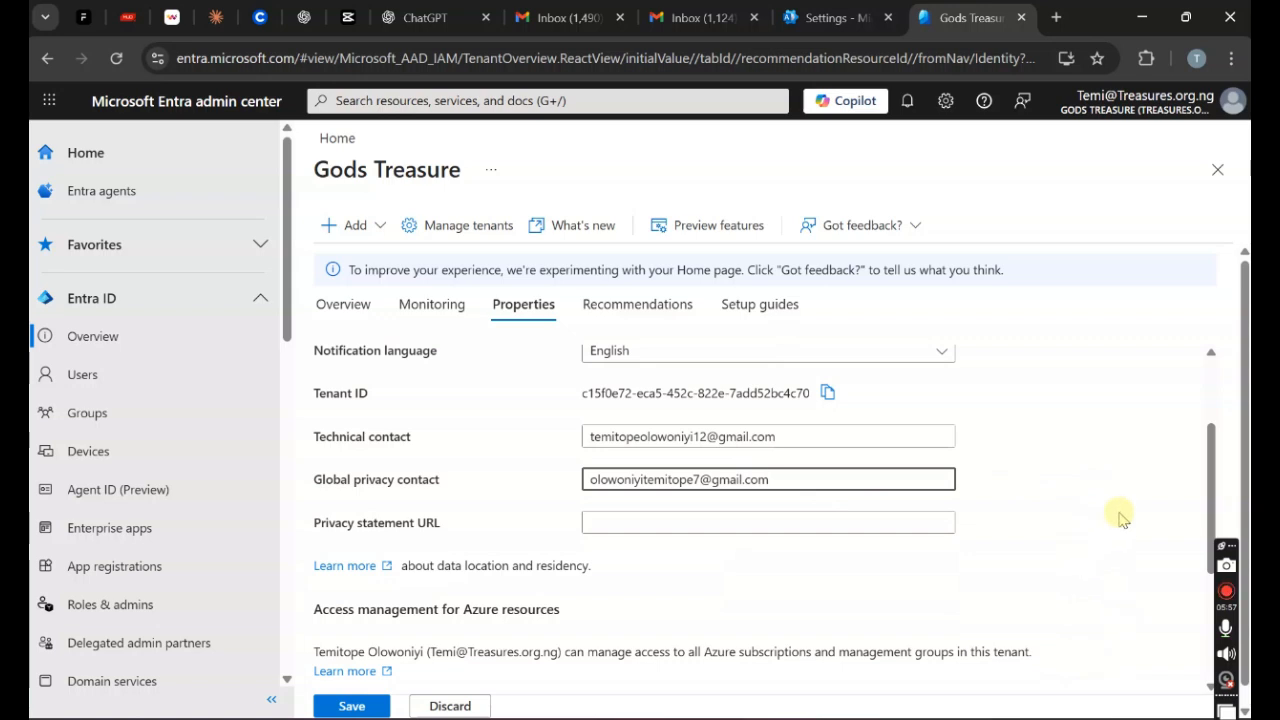
pyautogui.moveTo(1211, 452); pyautogui.dragTo(1190, 612)
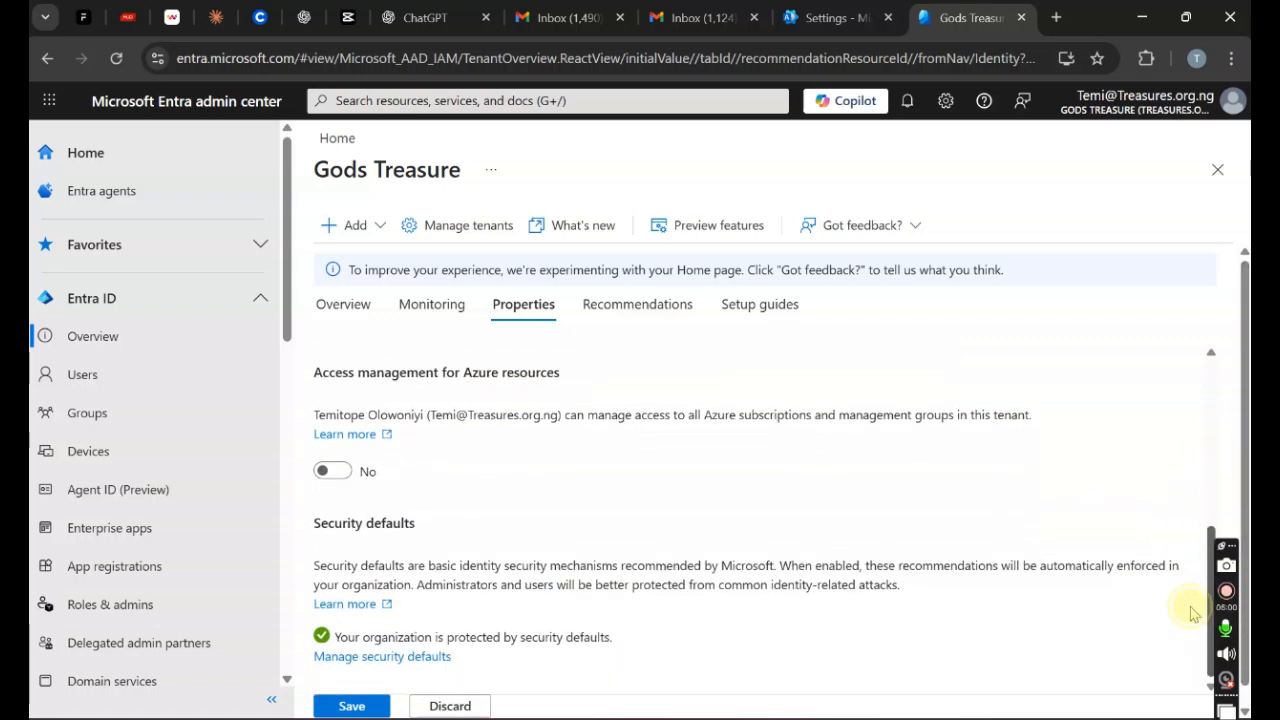
pyautogui.click(351, 707)
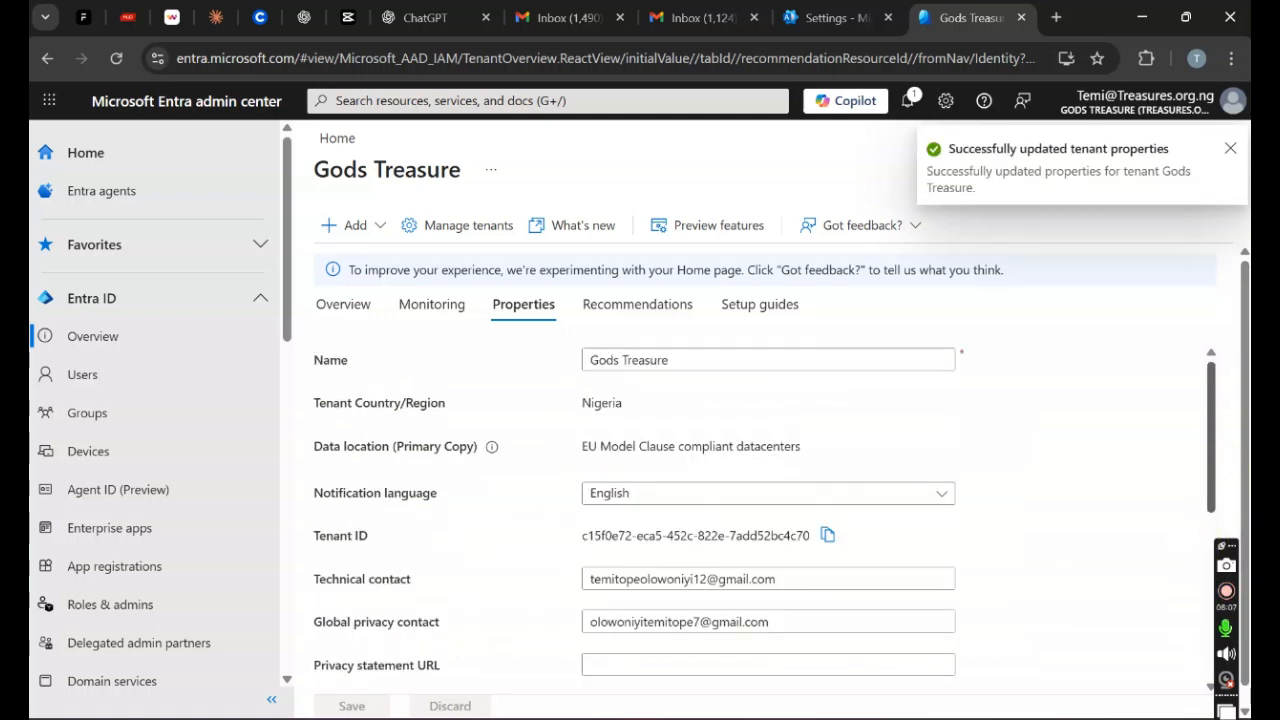
pyautogui.click(114, 60)
# Step: Reload the Microsoft 365 settings and view the Gods Treasure billing account via Organization information
pyautogui.click(840, 17)
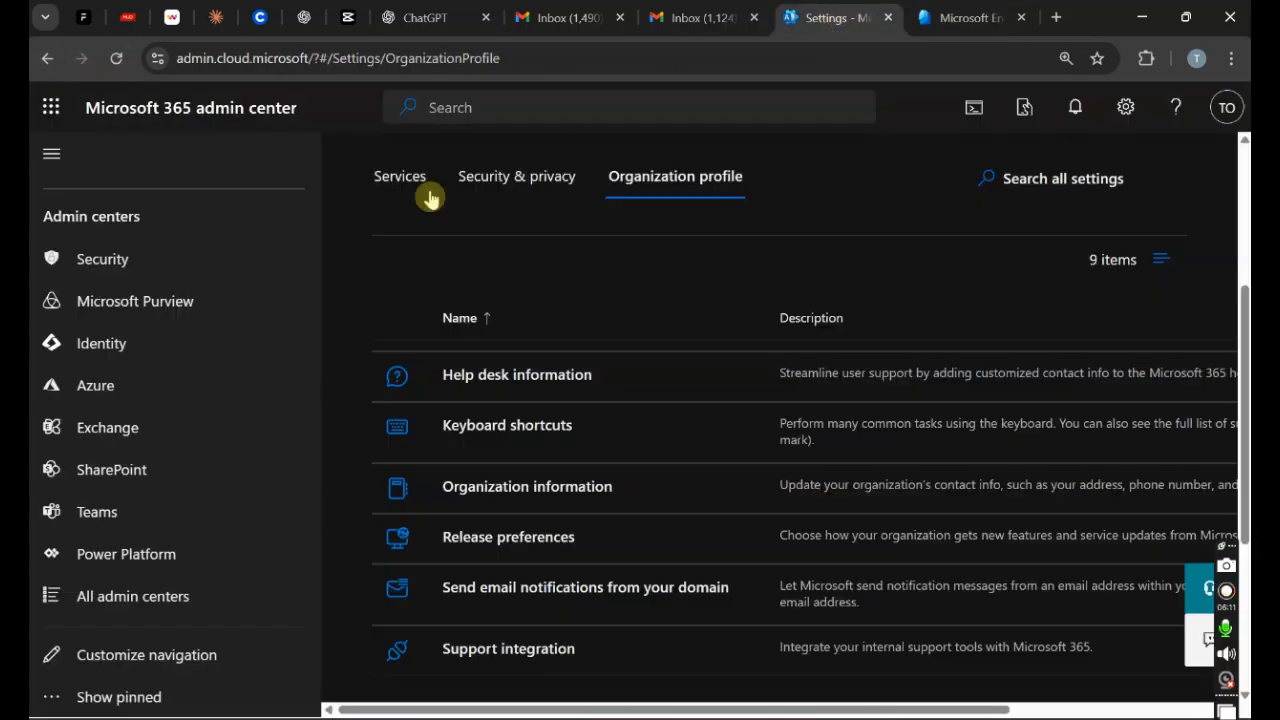
pyautogui.click(116, 58)
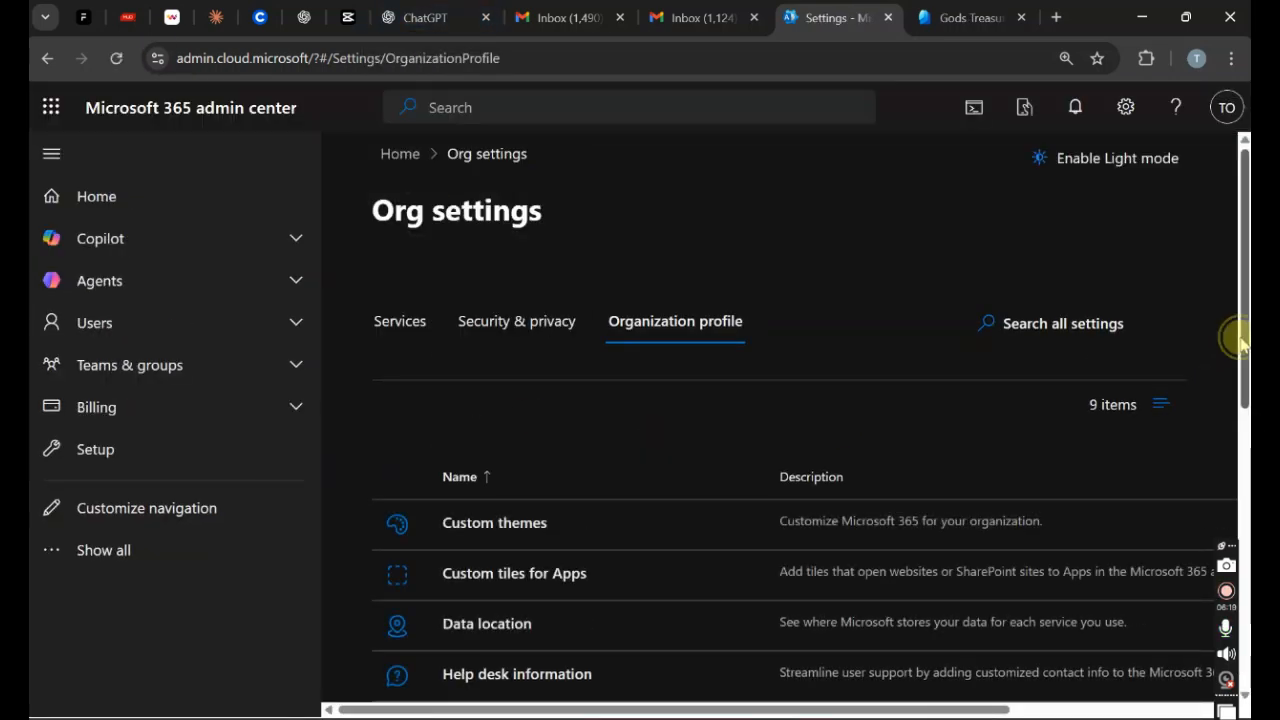
pyautogui.moveTo(1238, 340); pyautogui.dragTo(1223, 443)
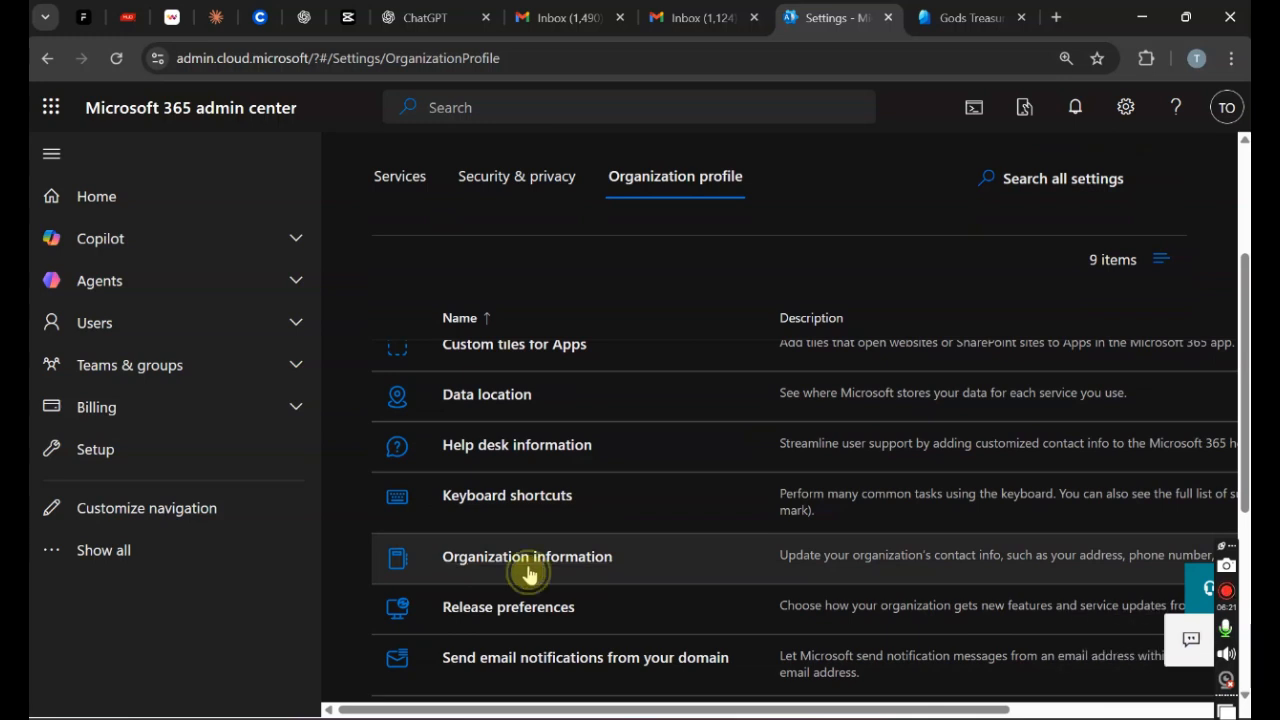
pyautogui.click(528, 573)
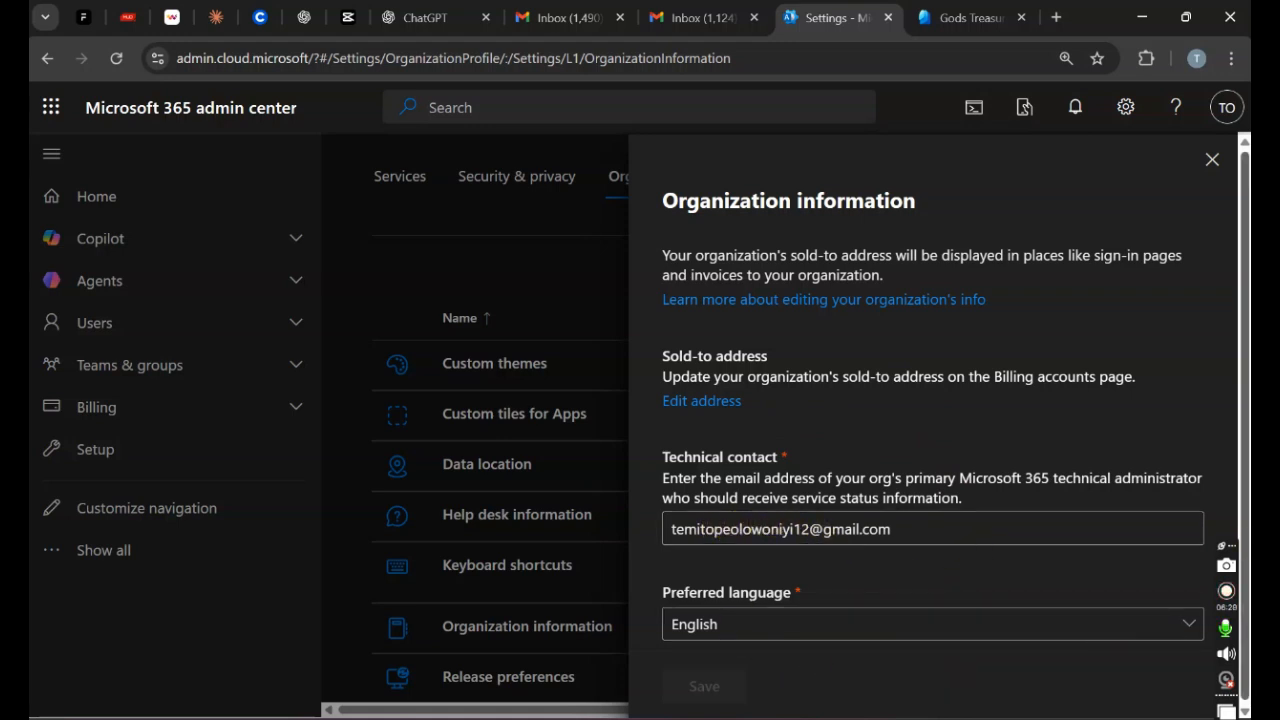
pyautogui.moveTo(1243, 503); pyautogui.dragTo(1243, 515)
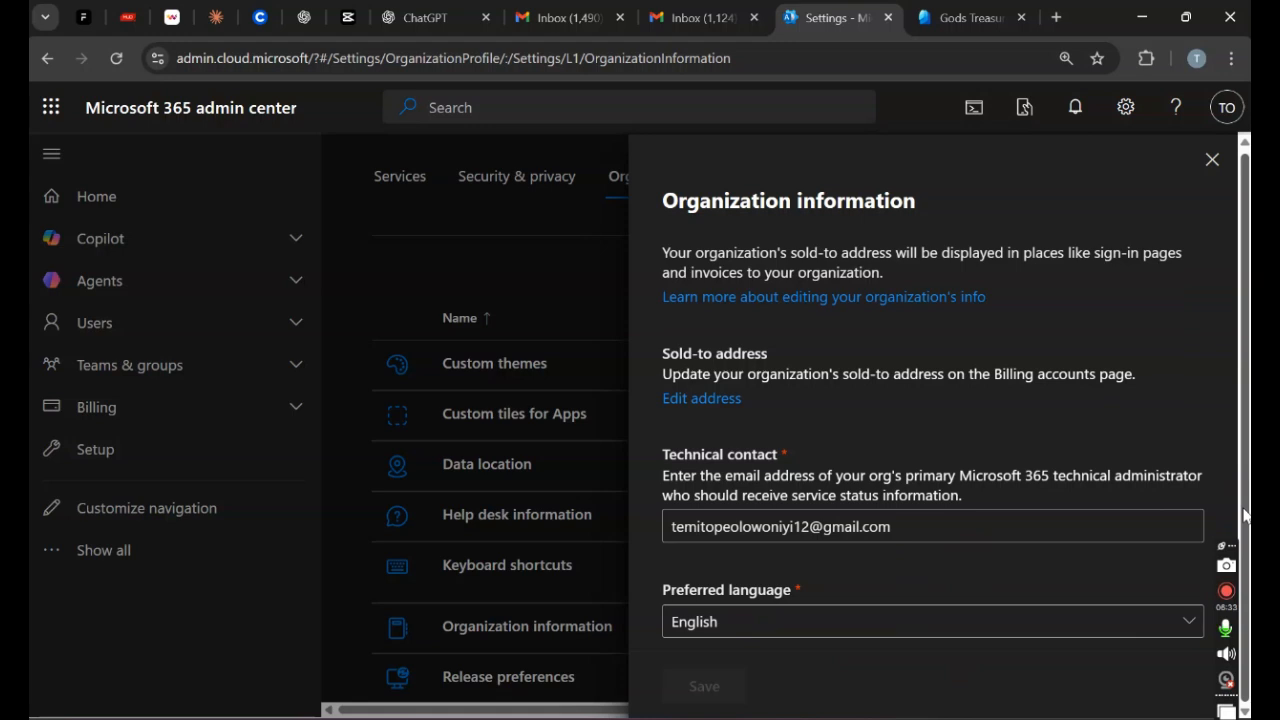
pyautogui.click(1244, 515)
pyautogui.moveTo(1244, 515); pyautogui.dragTo(1044, 437)
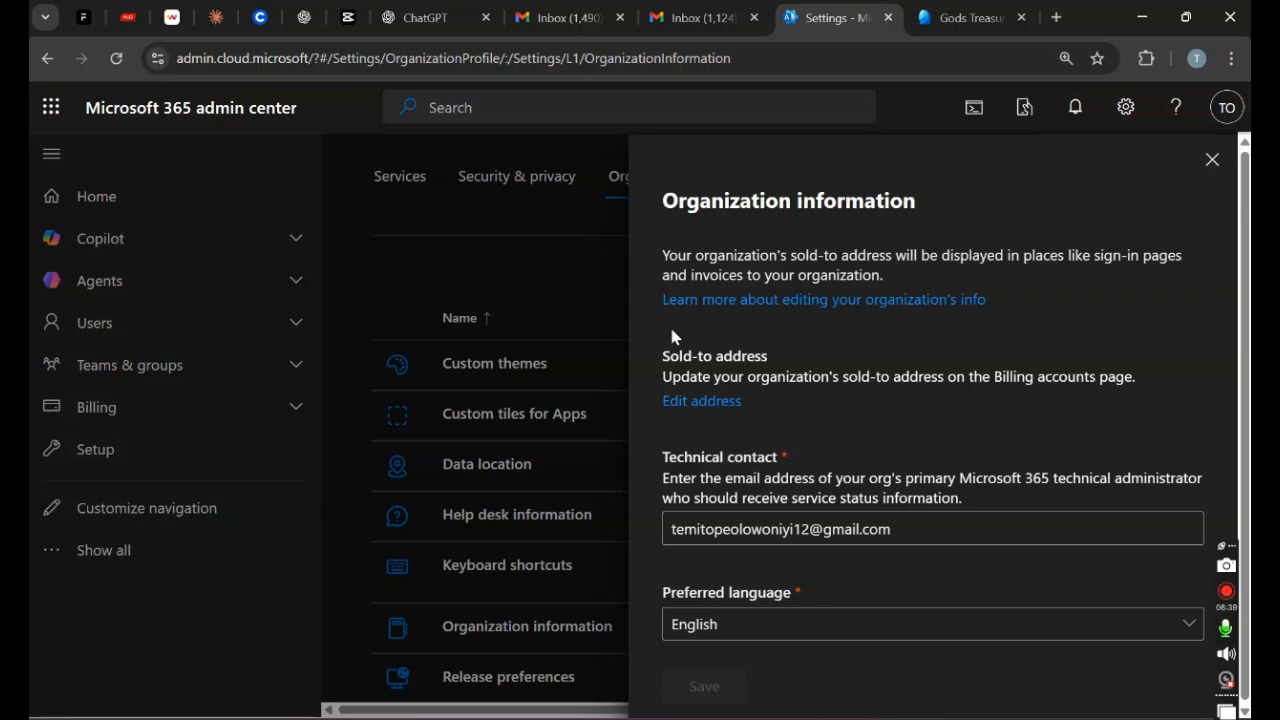
pyautogui.click(771, 249)
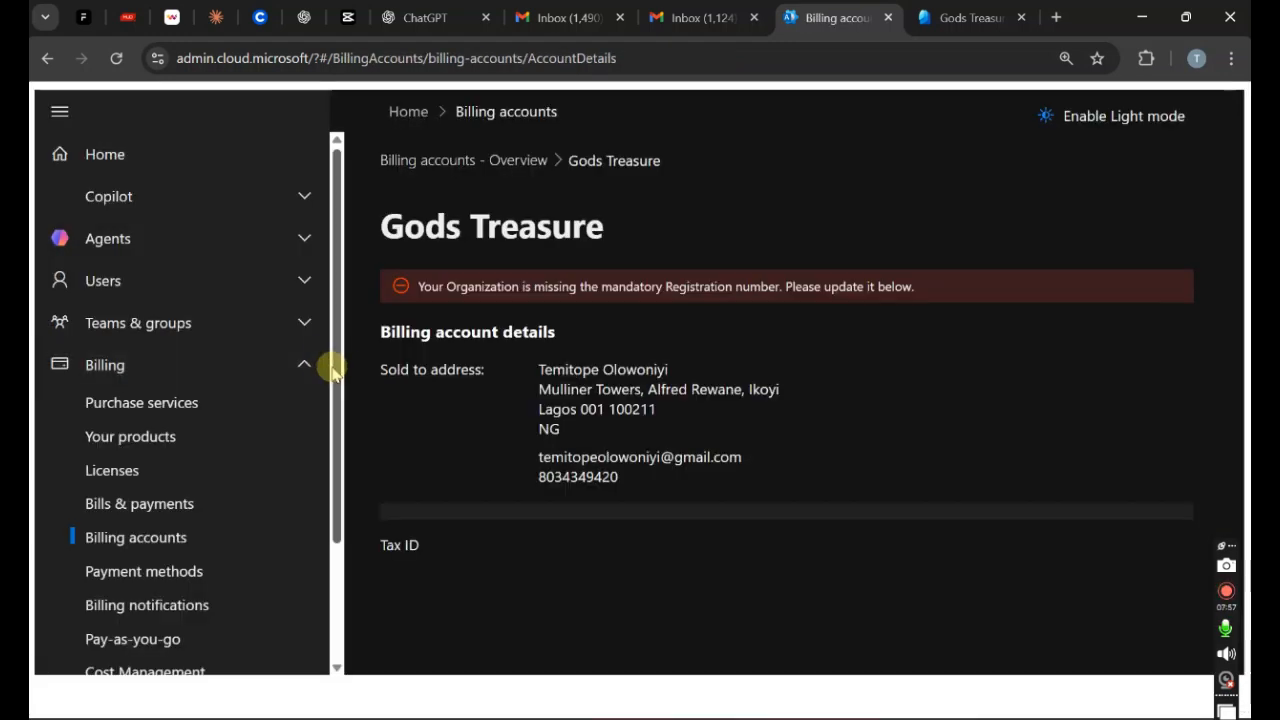
# Step: Navigate Show all > Settings > Org settings > Organization profile back to Organization information
pyautogui.moveTo(333, 370); pyautogui.dragTo(329, 520)
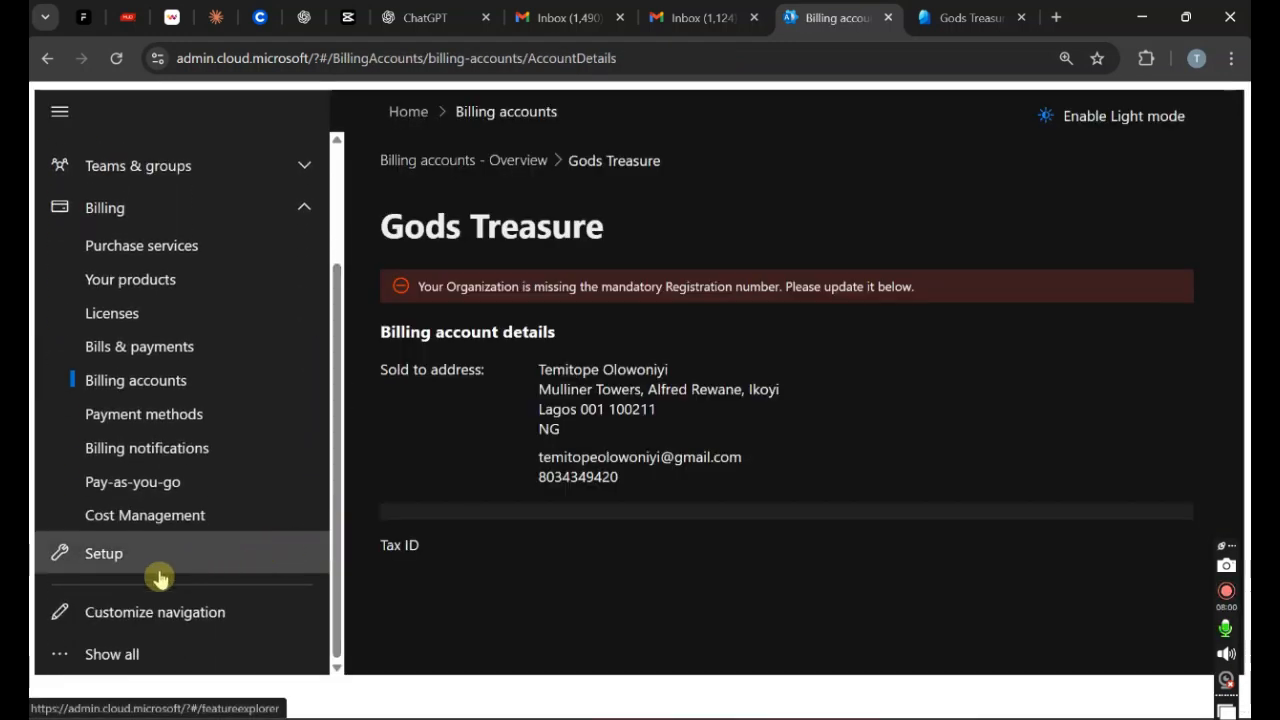
pyautogui.click(138, 652)
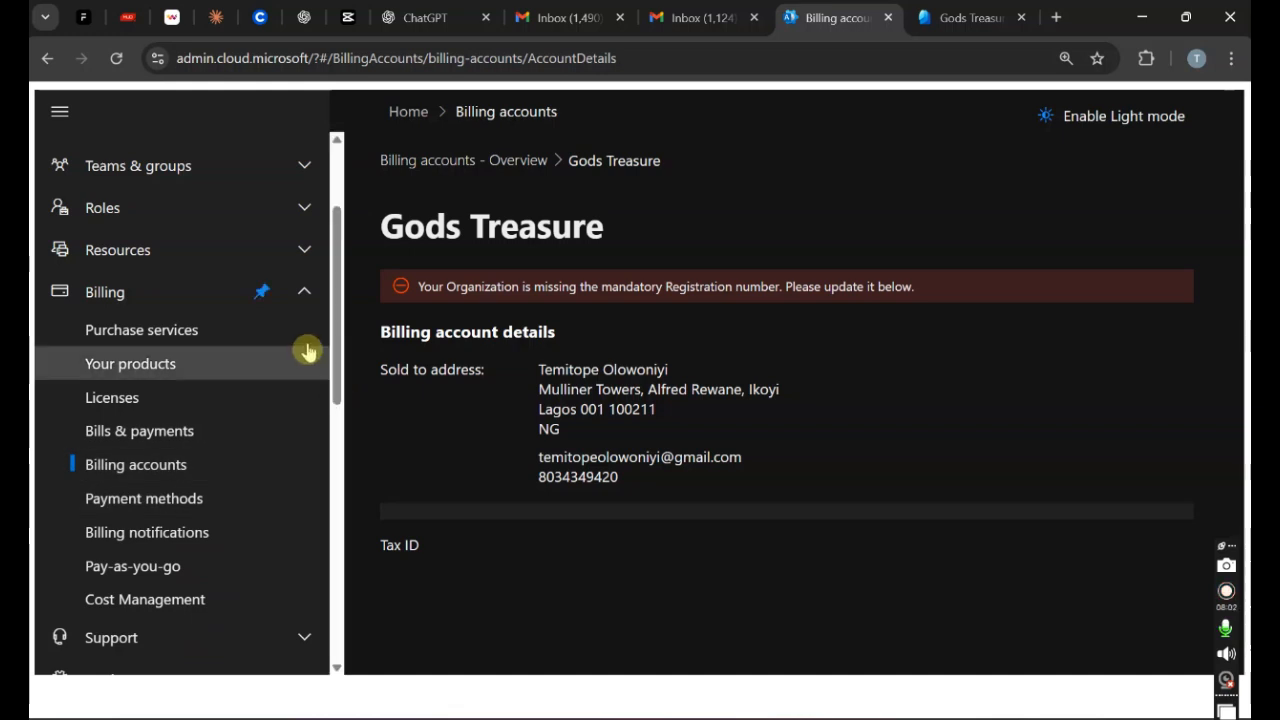
pyautogui.click(305, 298)
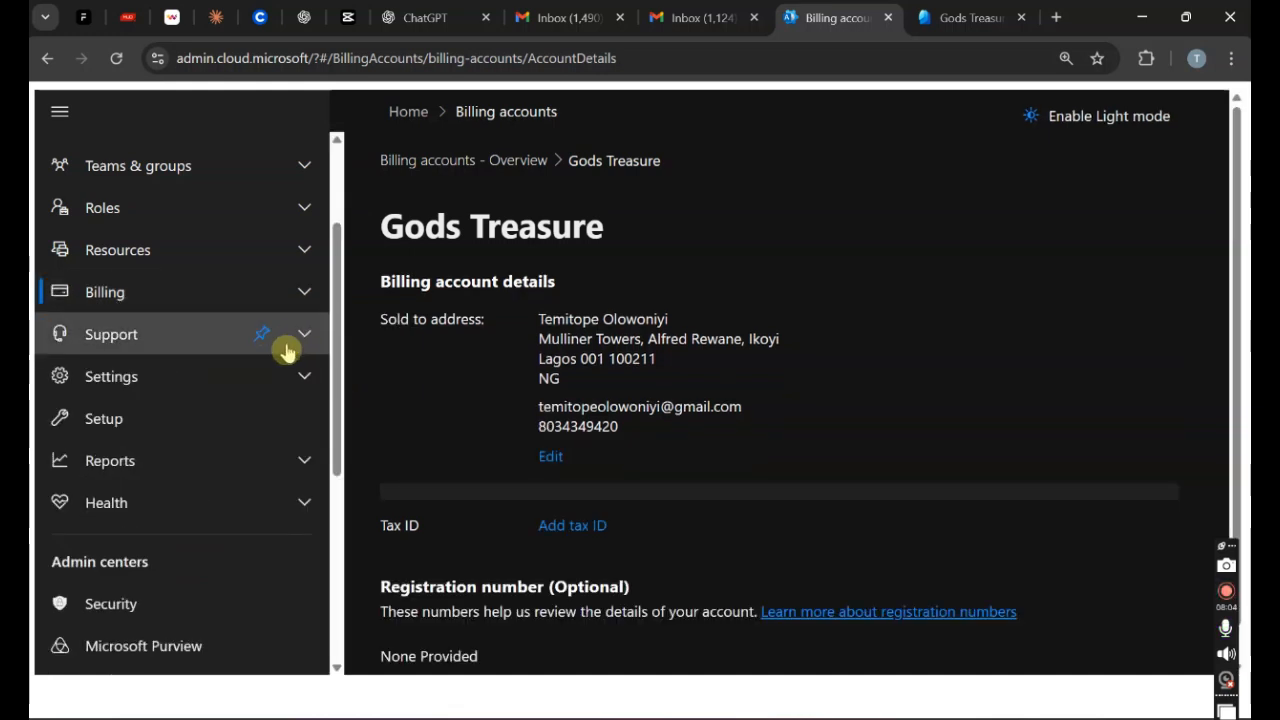
pyautogui.click(306, 388)
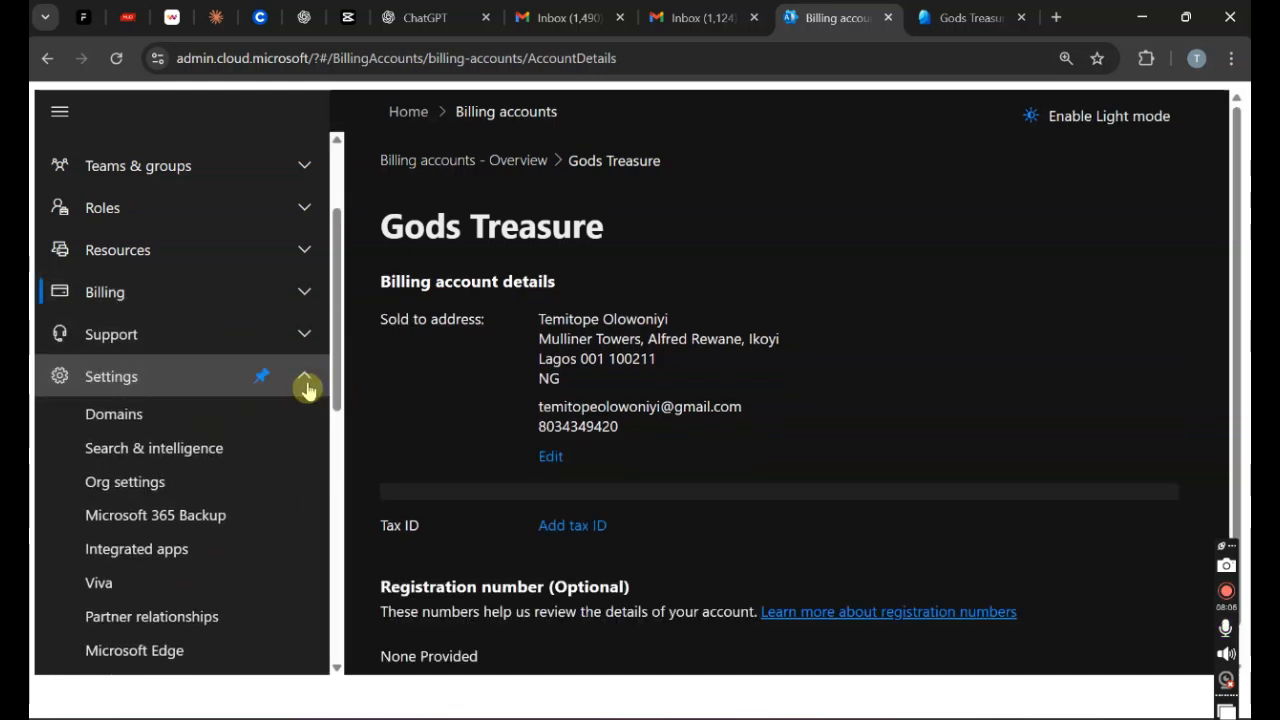
pyautogui.click(190, 487)
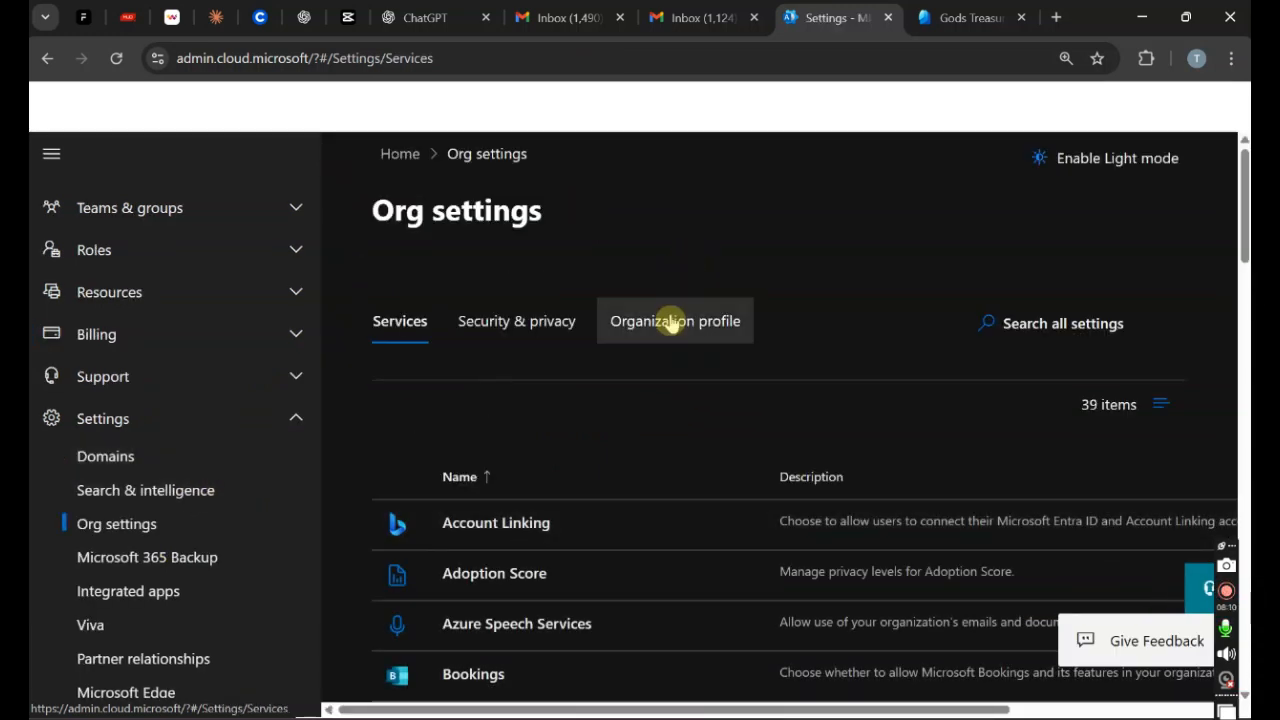
pyautogui.click(672, 321)
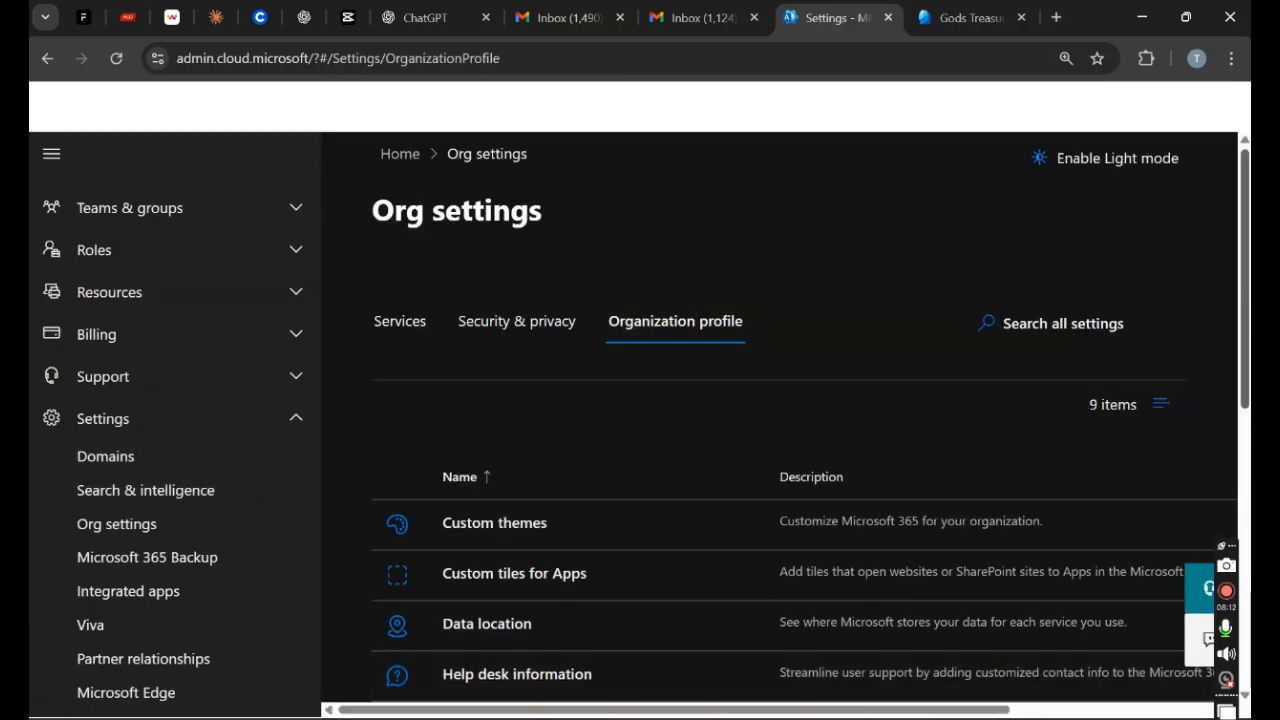
pyautogui.moveTo(1240, 366); pyautogui.dragTo(1245, 490)
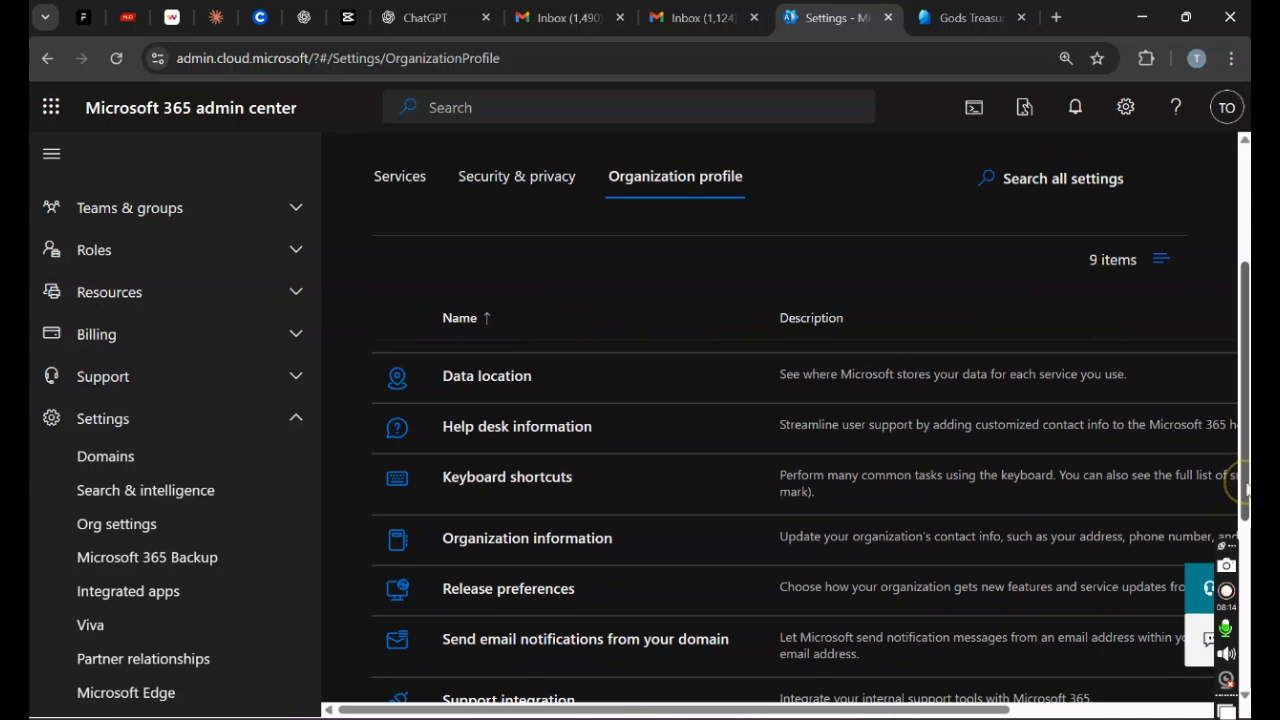
pyautogui.click(548, 538)
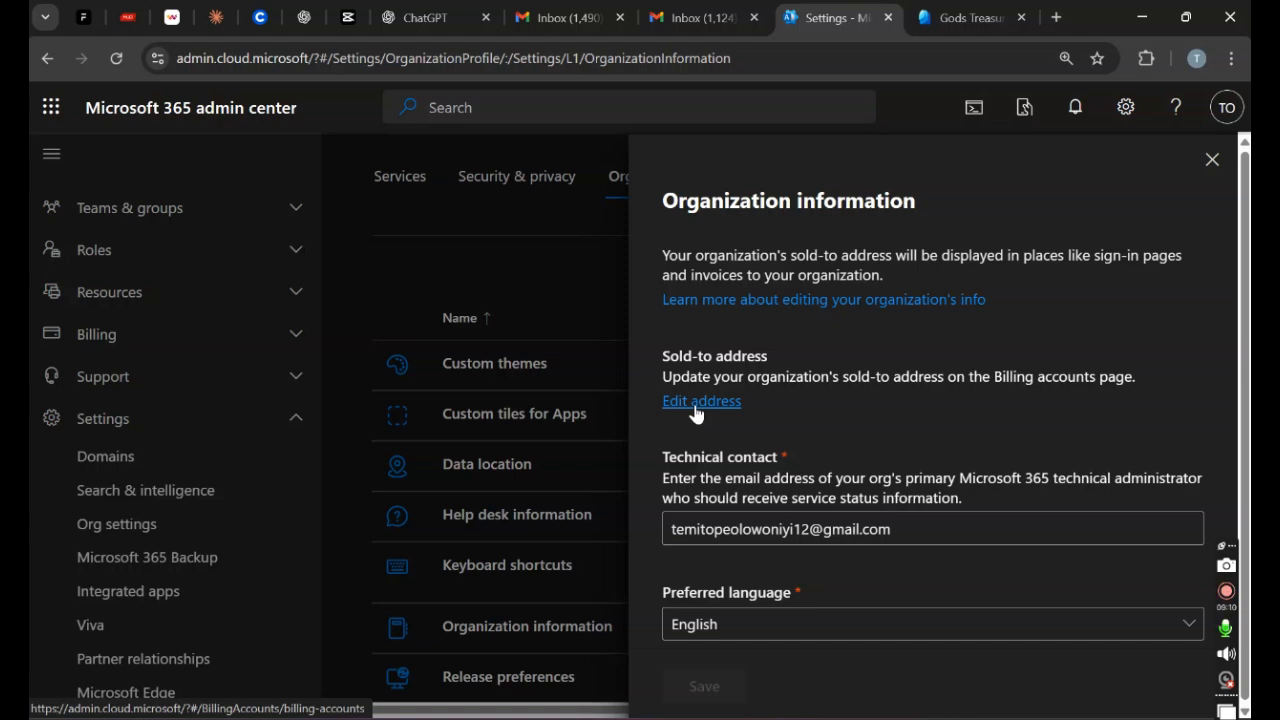
# Step: Open the Gods Treasure billing account and start editing its sold-to address
pyautogui.click(696, 406)
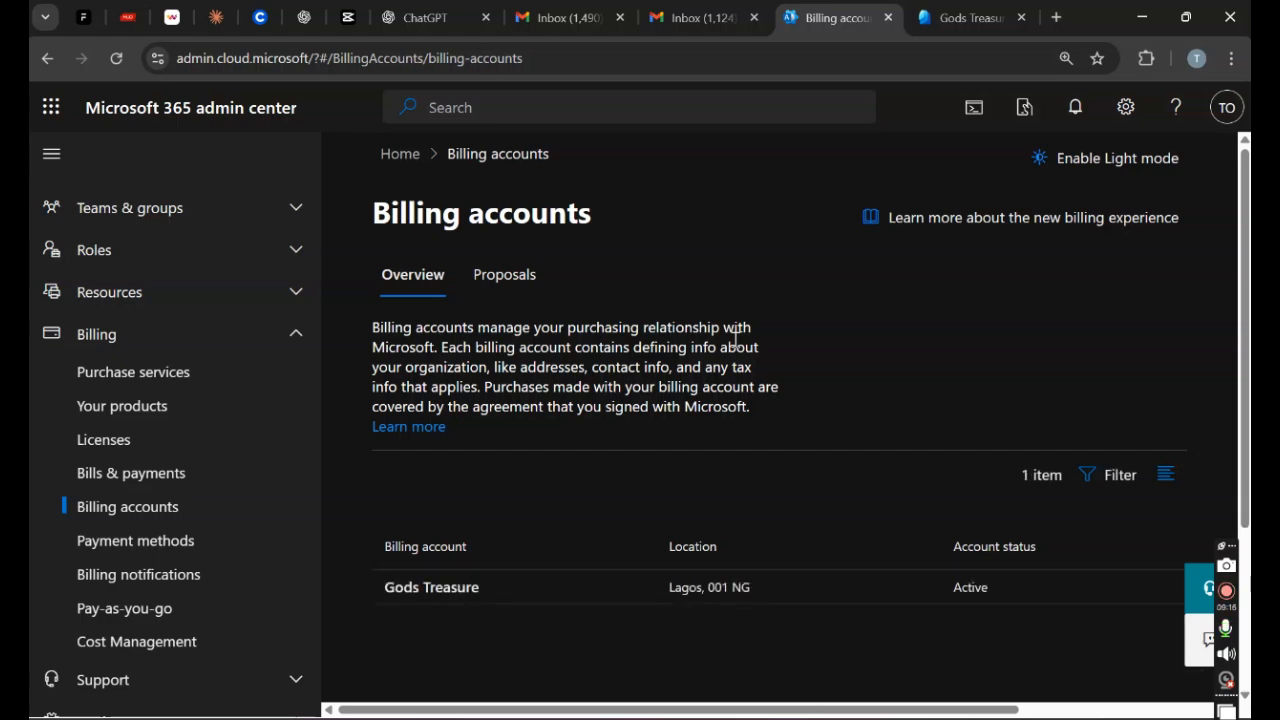
pyautogui.click(438, 592)
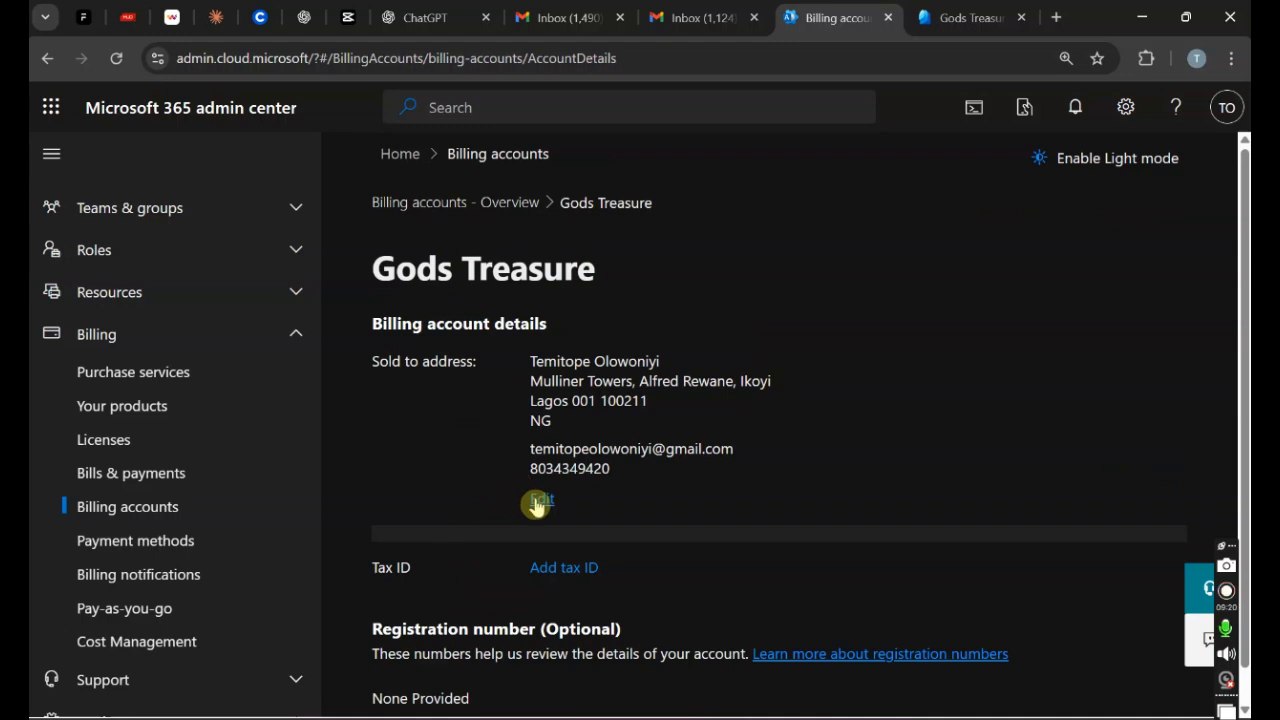
pyautogui.click(538, 502)
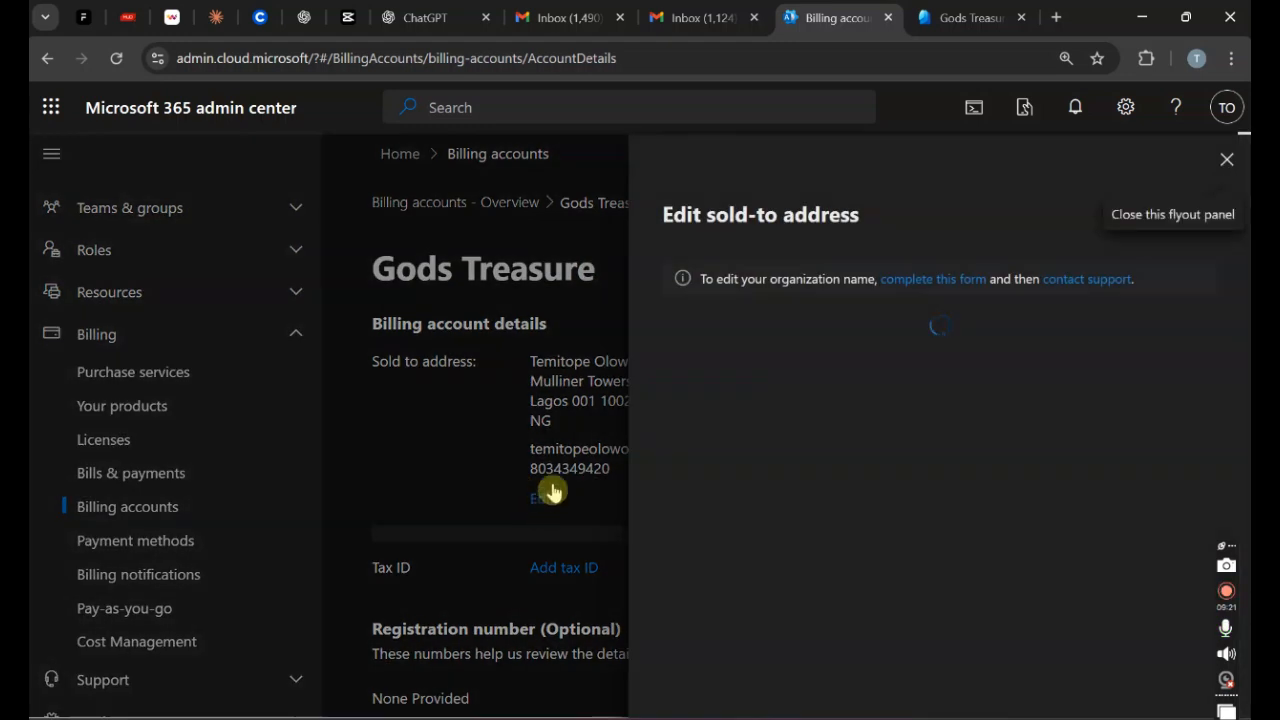
pyautogui.click(1103, 553)
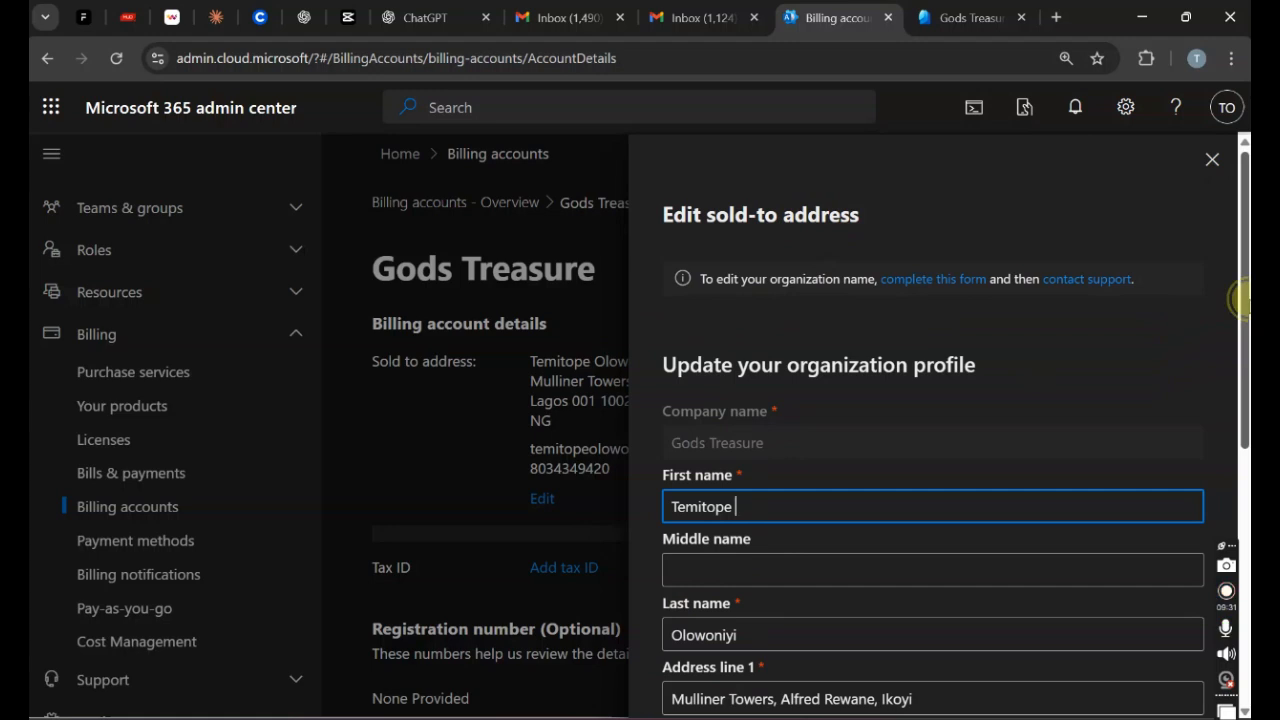
pyautogui.scroll(-1, 1243, 300)
pyautogui.scroll(-1, 932, 450)
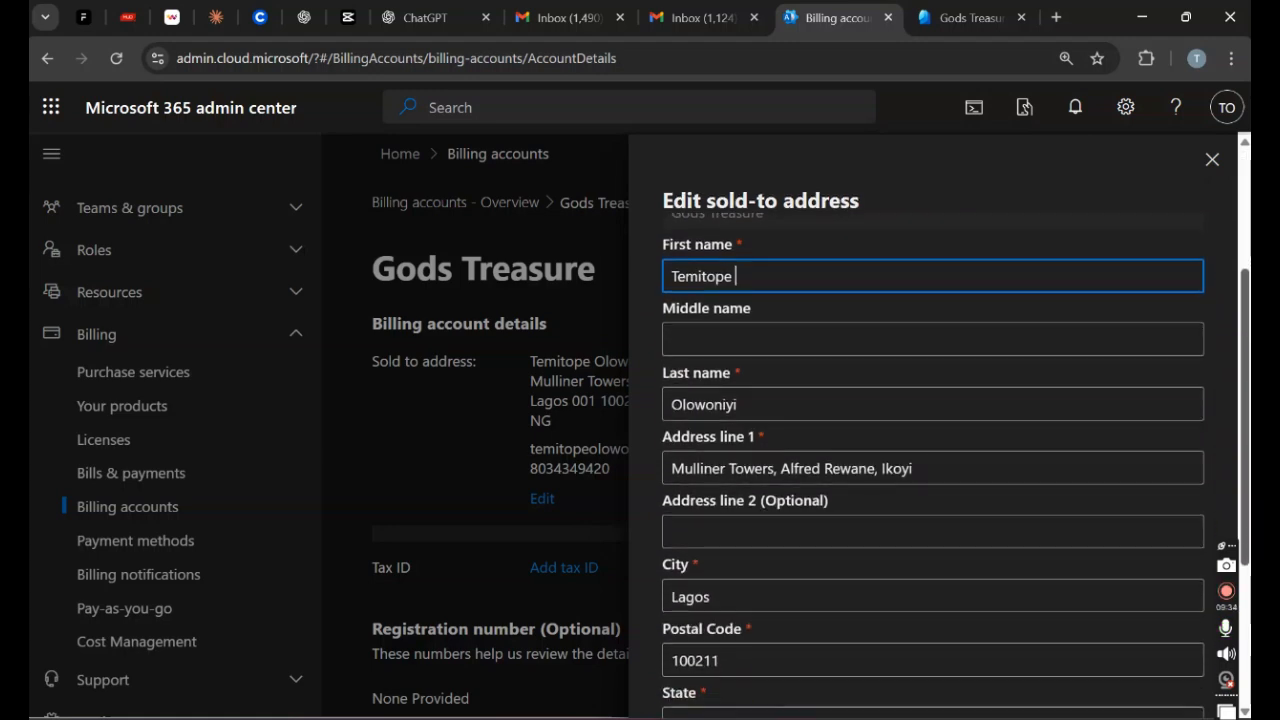
pyautogui.scroll(-3, 1240, 340)
pyautogui.scroll(5, 1240, 340)
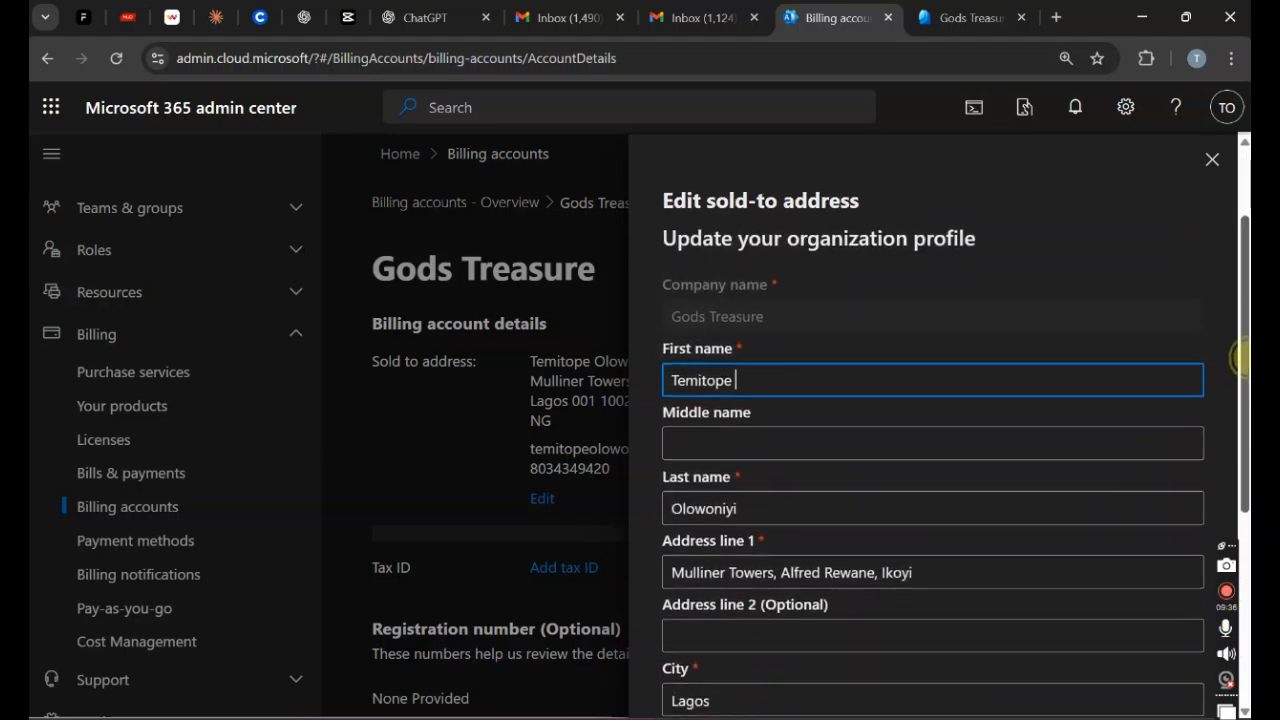
pyautogui.moveTo(1243, 340); pyautogui.dragTo(1242, 540)
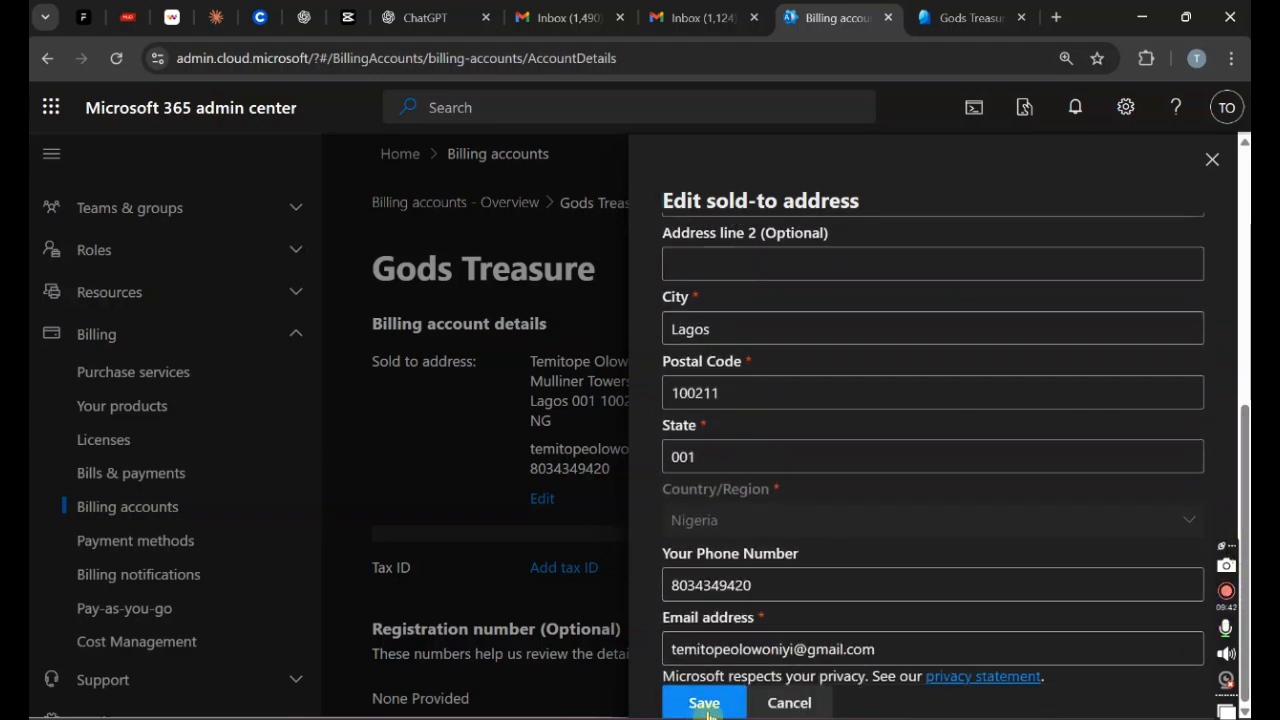
pyautogui.scroll(1, 1246, 600)
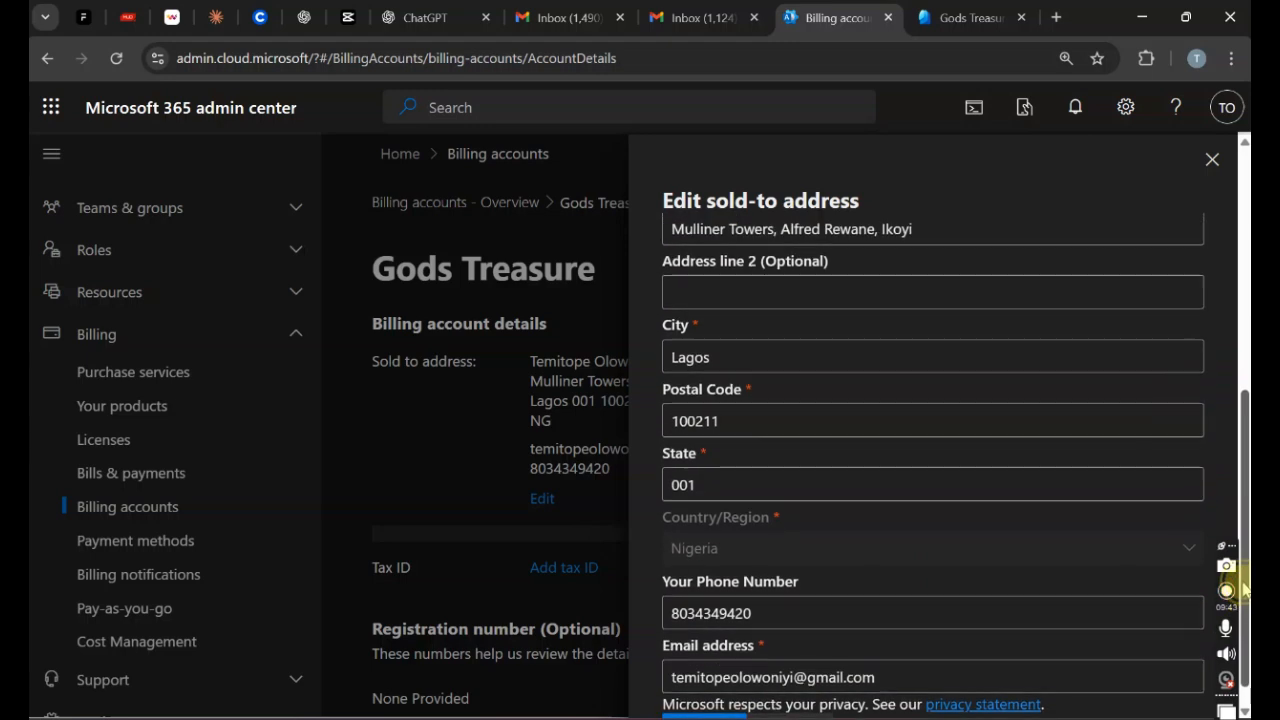
pyautogui.scroll(-1, 1246, 600)
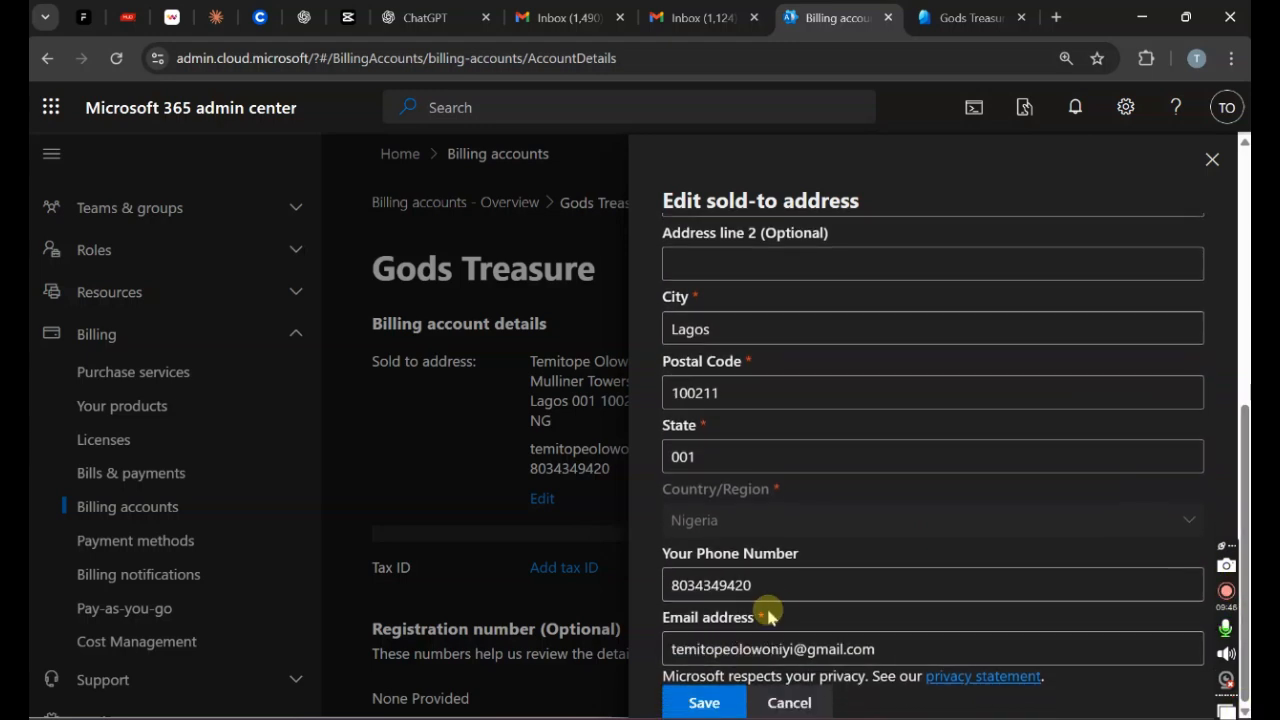
# Step: Enter the new phone number, remove the first name's trailing space, and save the address
pyautogui.moveTo(777, 589); pyautogui.dragTo(668, 587)
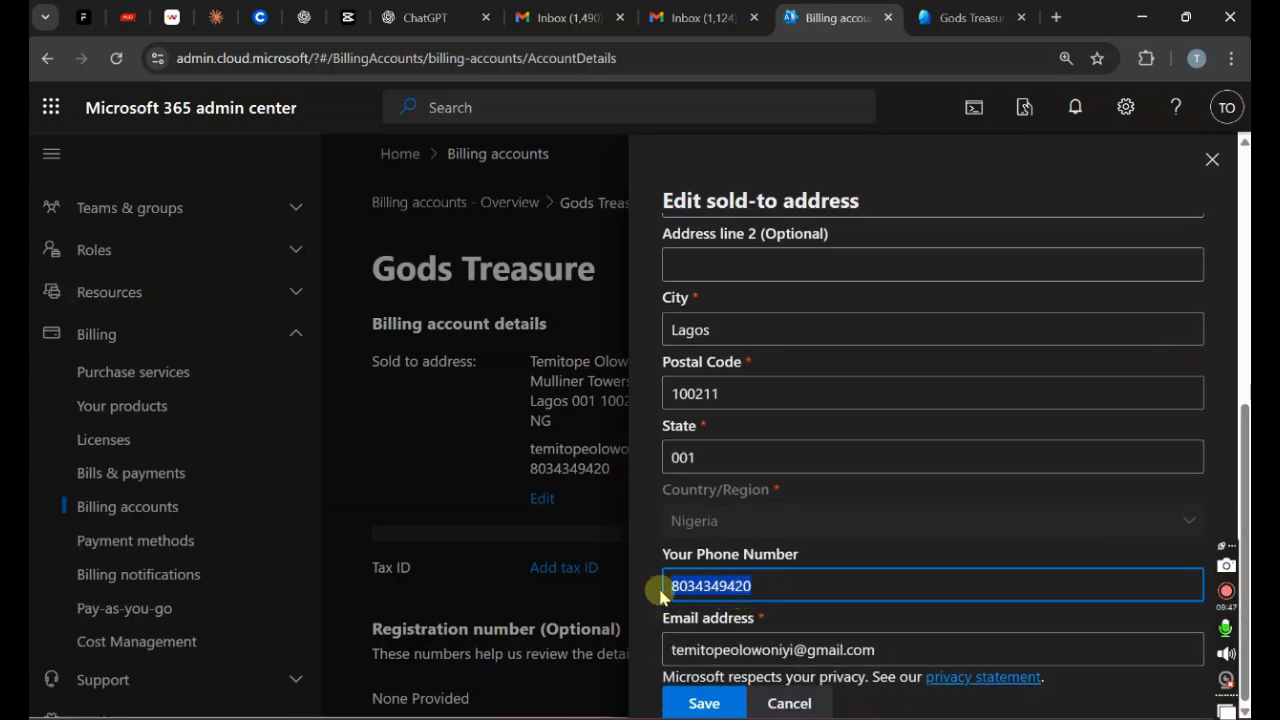
pyautogui.press('BackSpace')
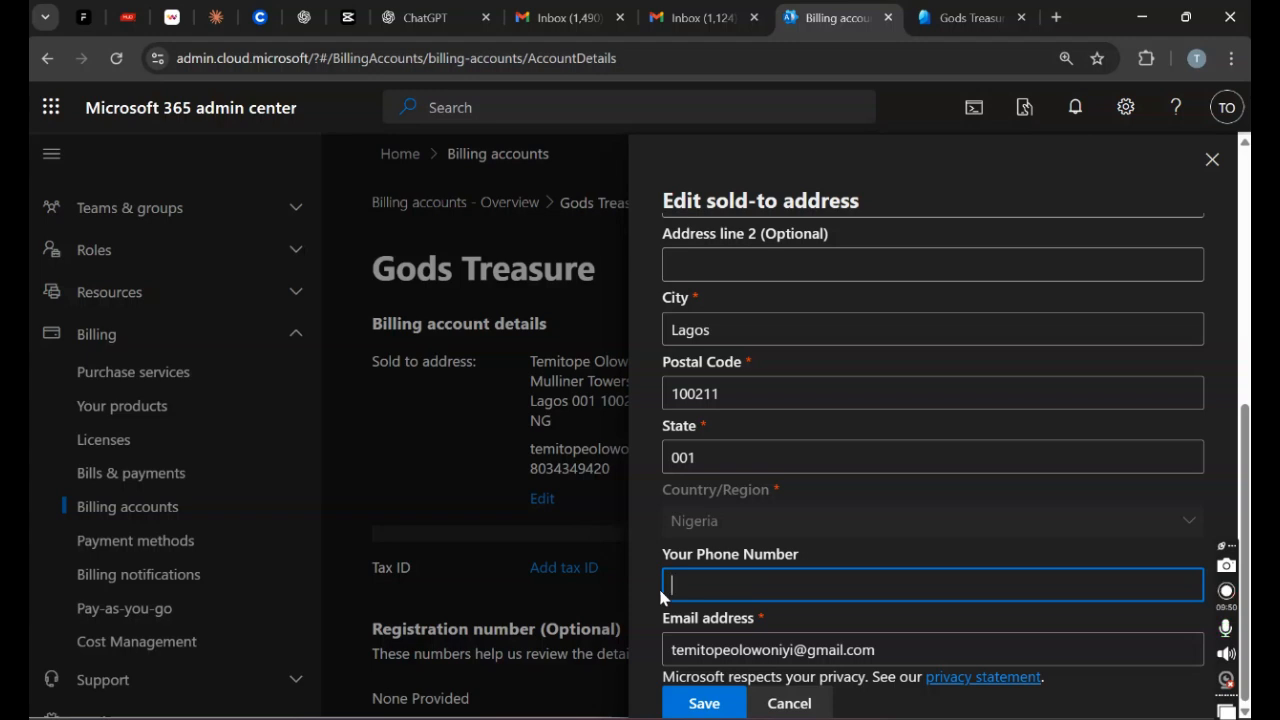
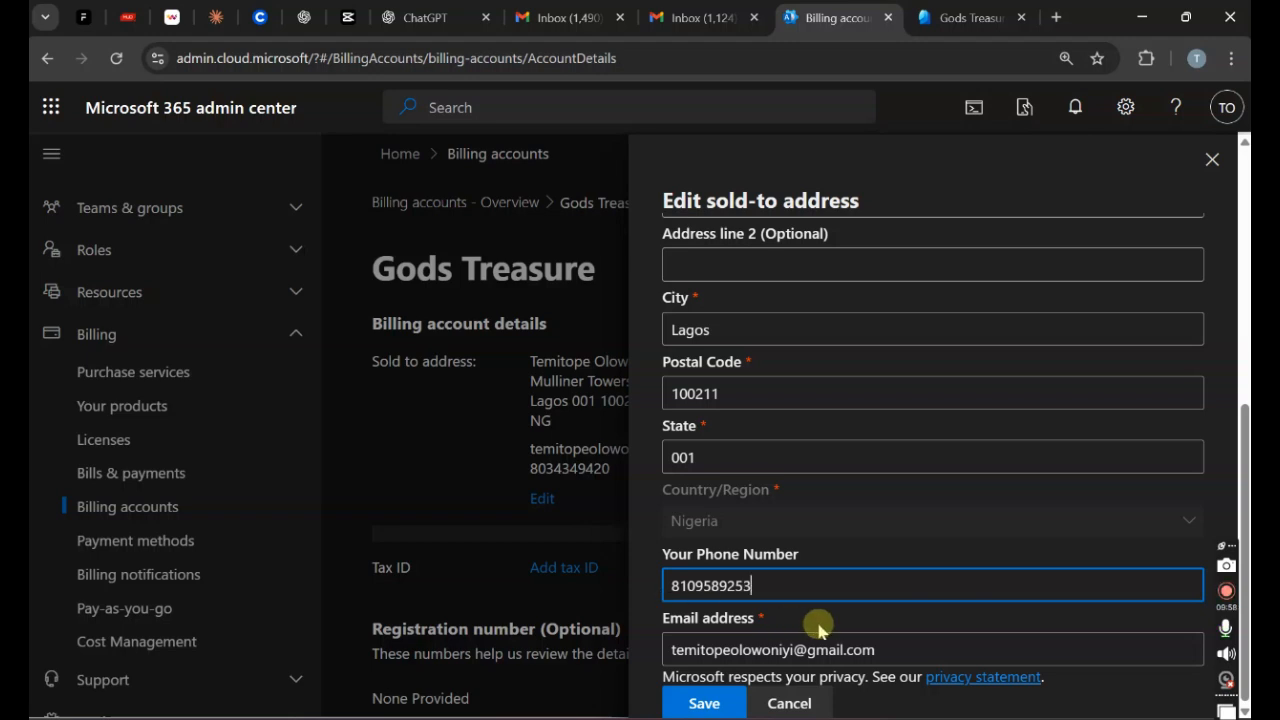
pyautogui.click(707, 704)
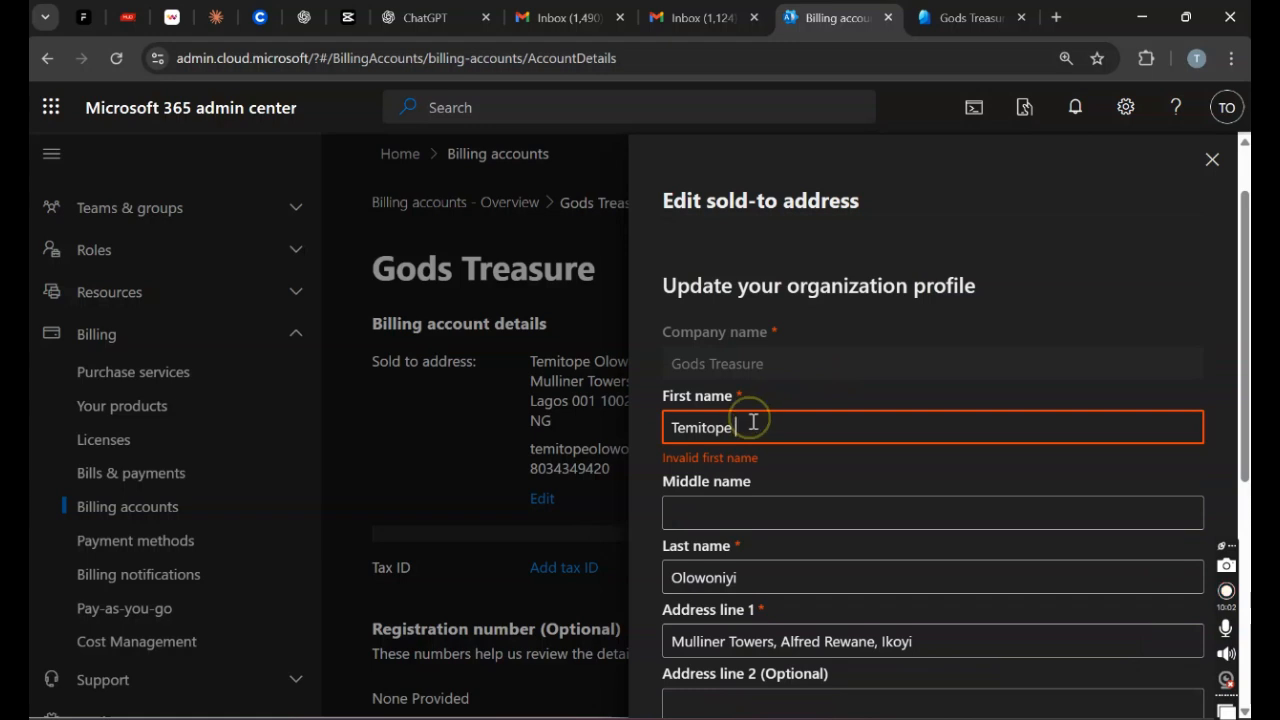
pyautogui.press('BackSpace')
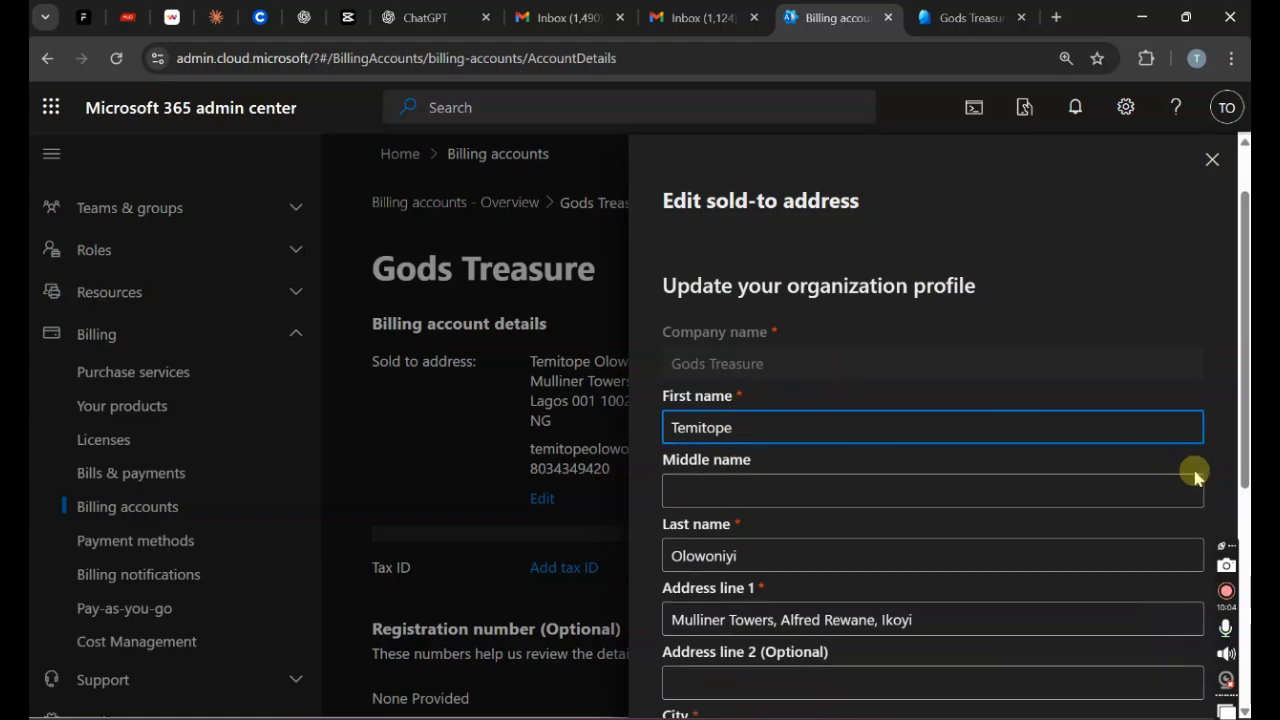
pyautogui.scroll(-3, 1188, 612)
pyautogui.scroll(-1, 1188, 612)
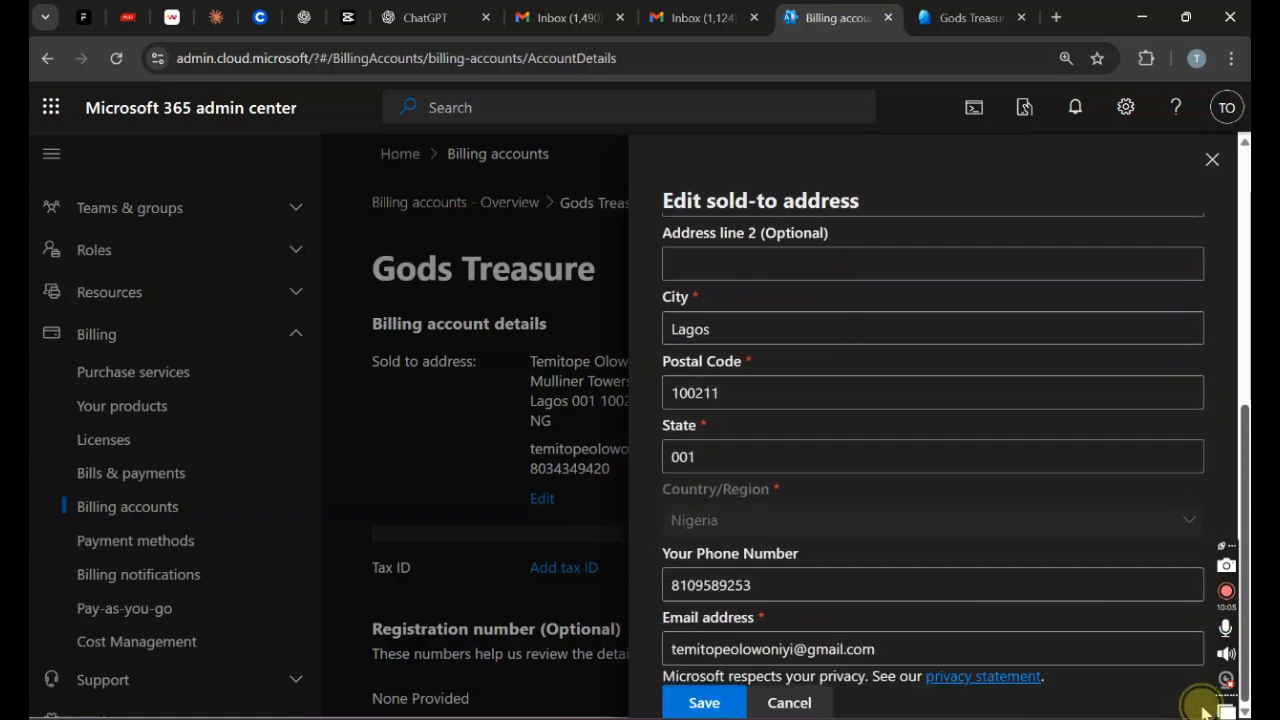
pyautogui.click(700, 706)
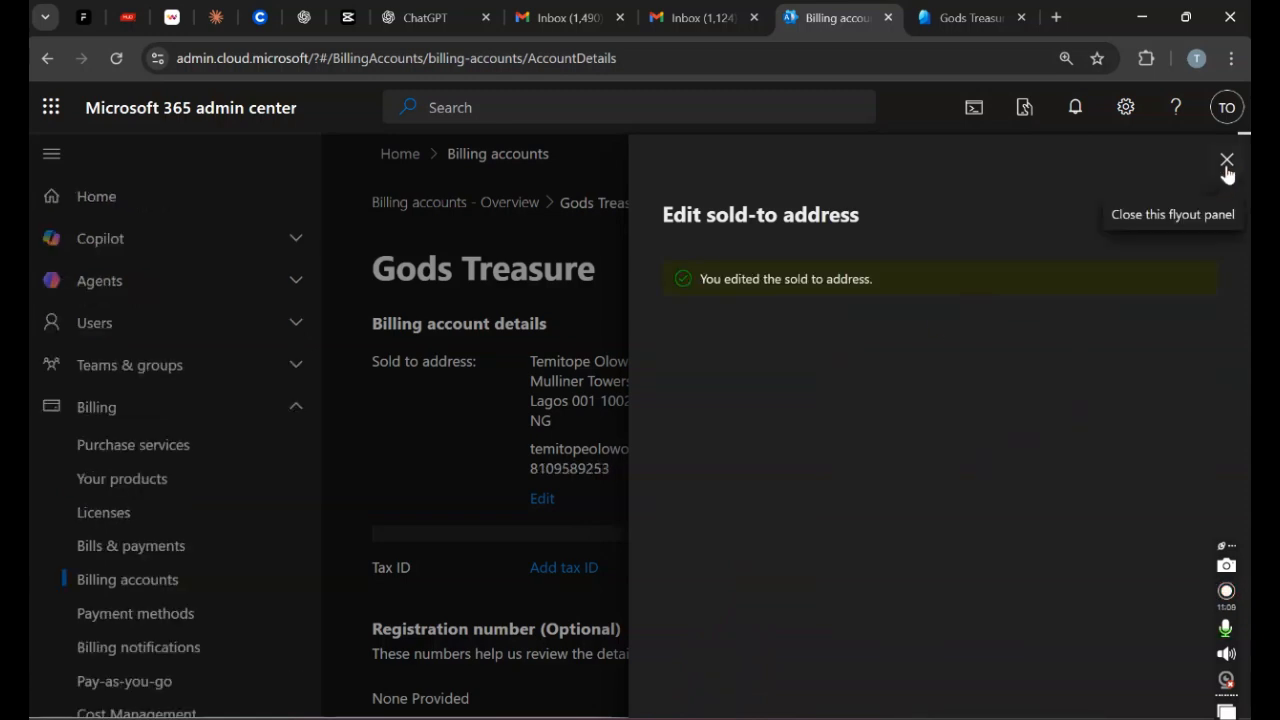
# Step: Close the sold-to and tax ID panels without adding a tax ID, and return to the Billing accounts overview
pyautogui.click(1227, 162)
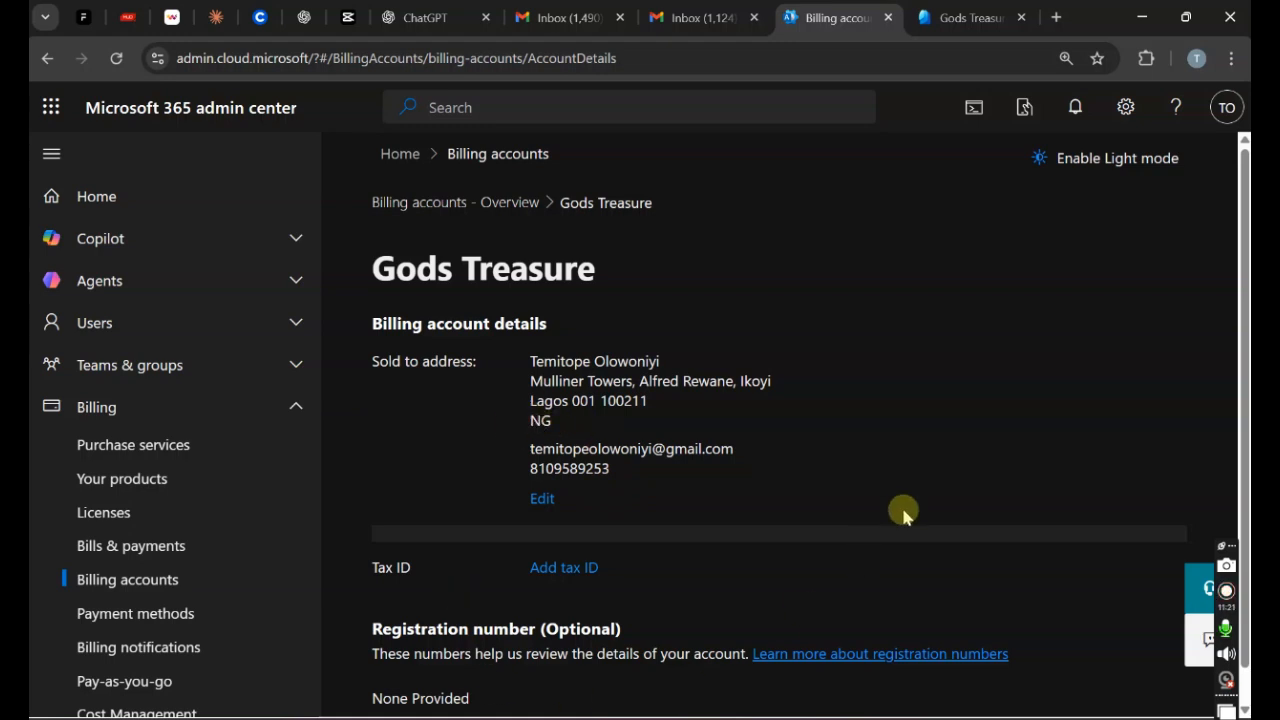
pyautogui.moveTo(1244, 300); pyautogui.dragTo(1209, 473)
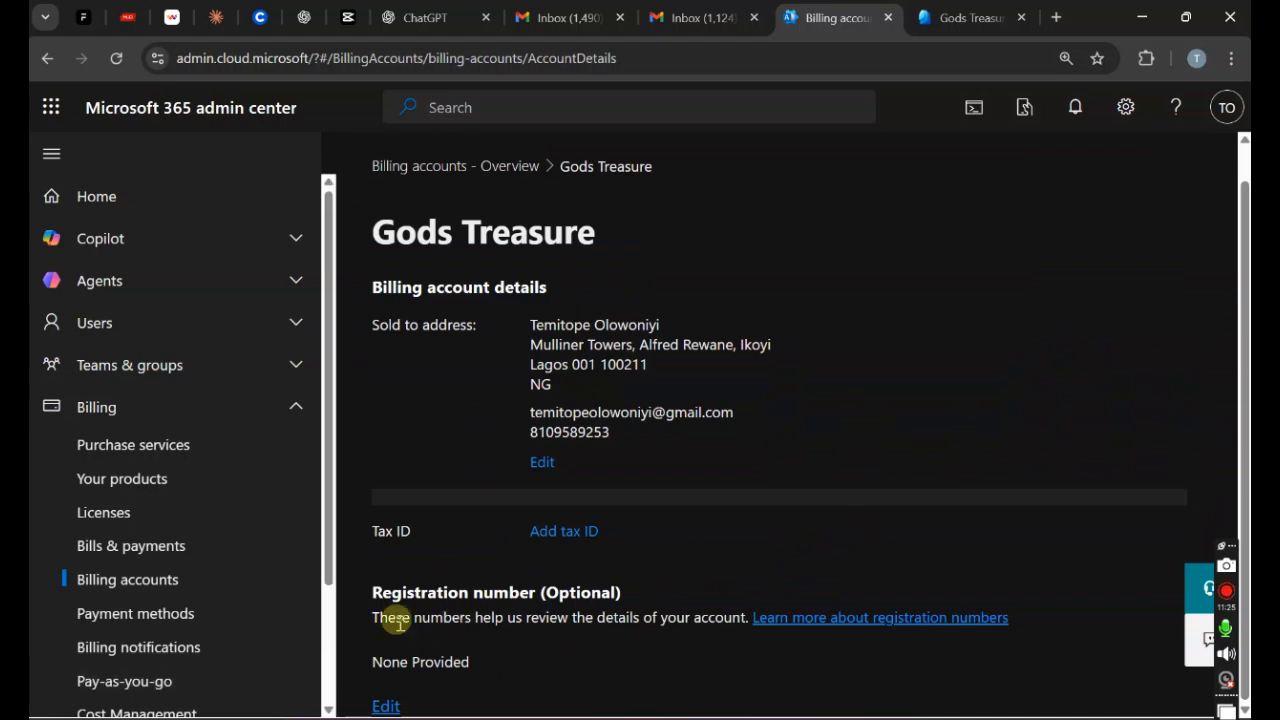
pyautogui.click(563, 535)
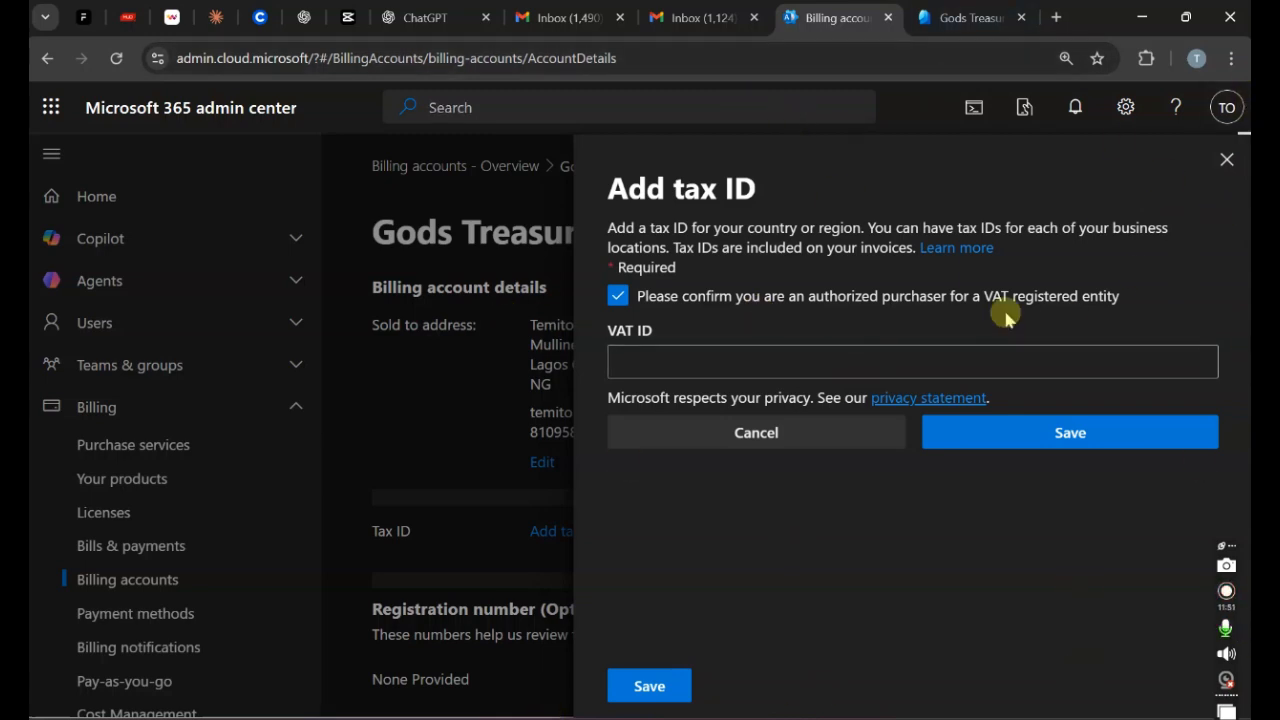
pyautogui.click(1222, 167)
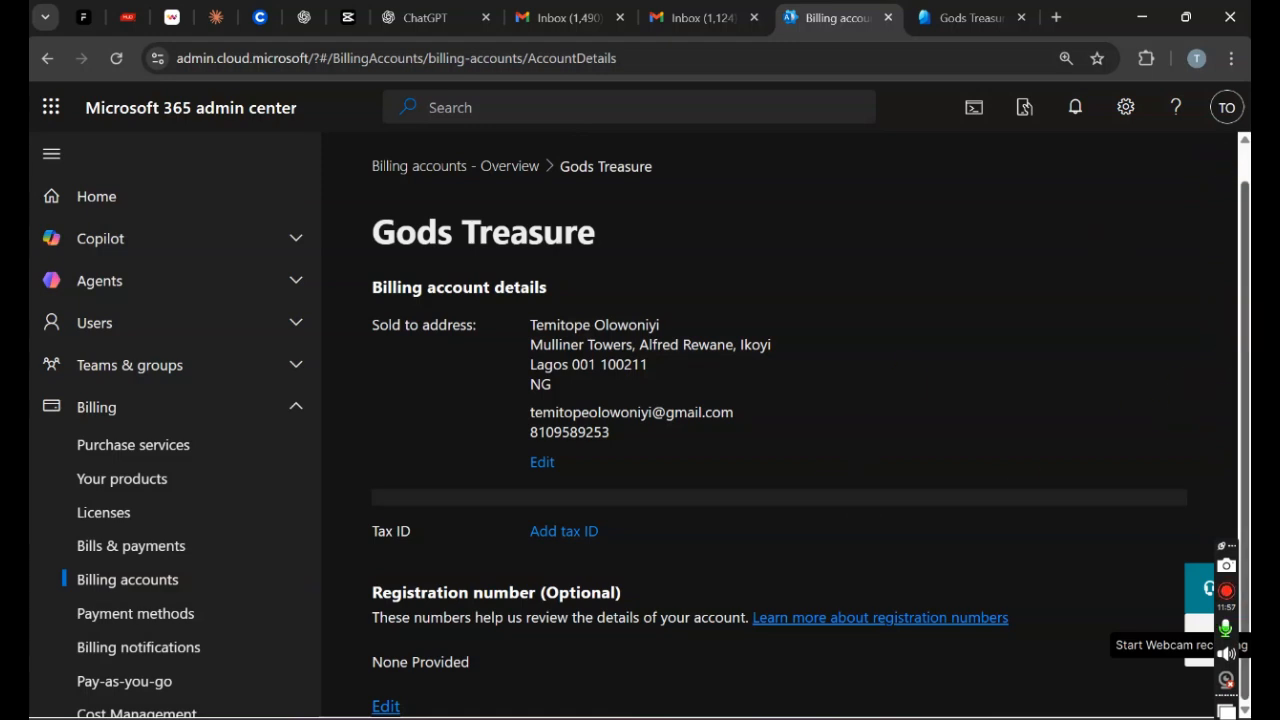
pyautogui.scroll(1, 1240, 492)
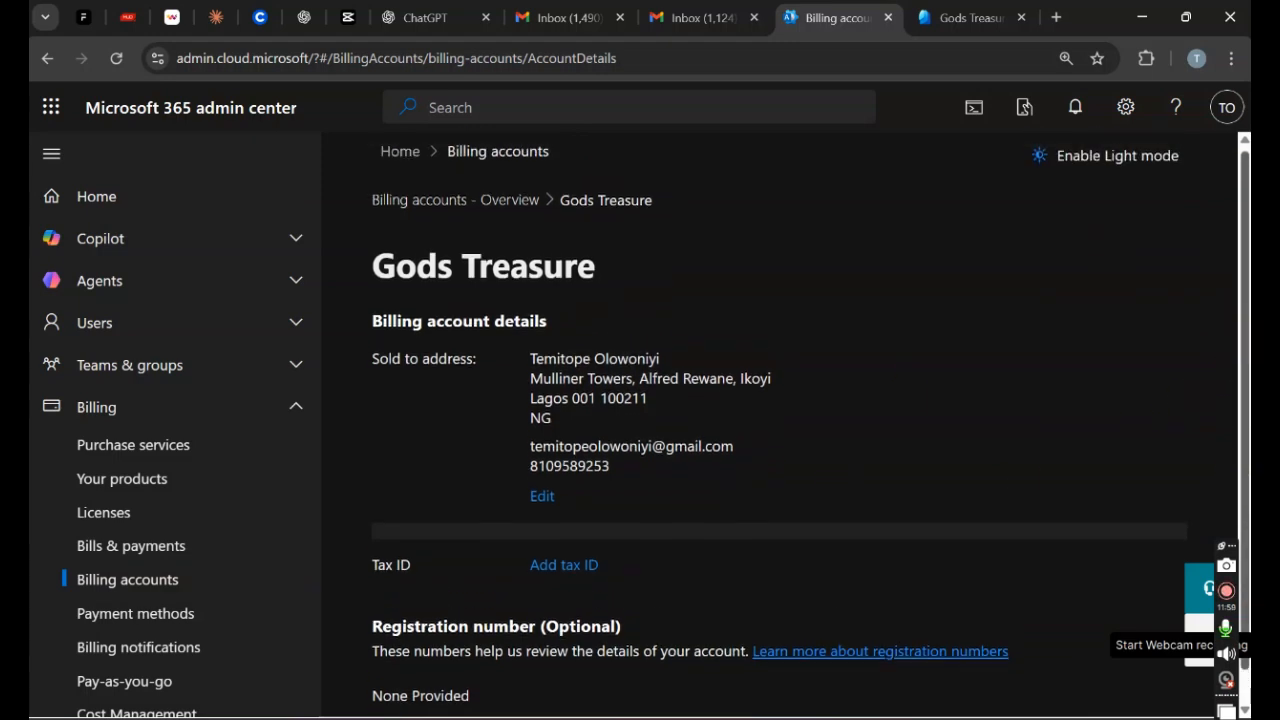
pyautogui.click(382, 204)
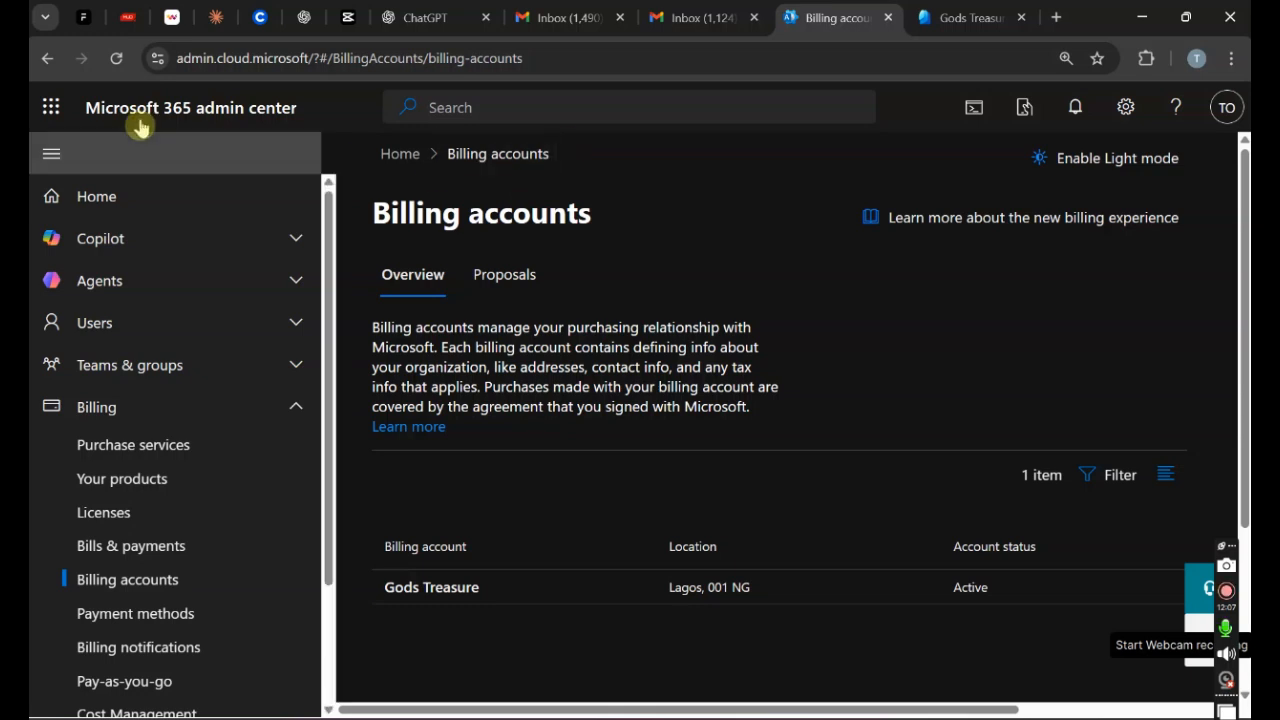
# Step: In Entra tenant Properties, replace the name Gods Treasure with 'Treasures' and save it
pyautogui.click(966, 17)
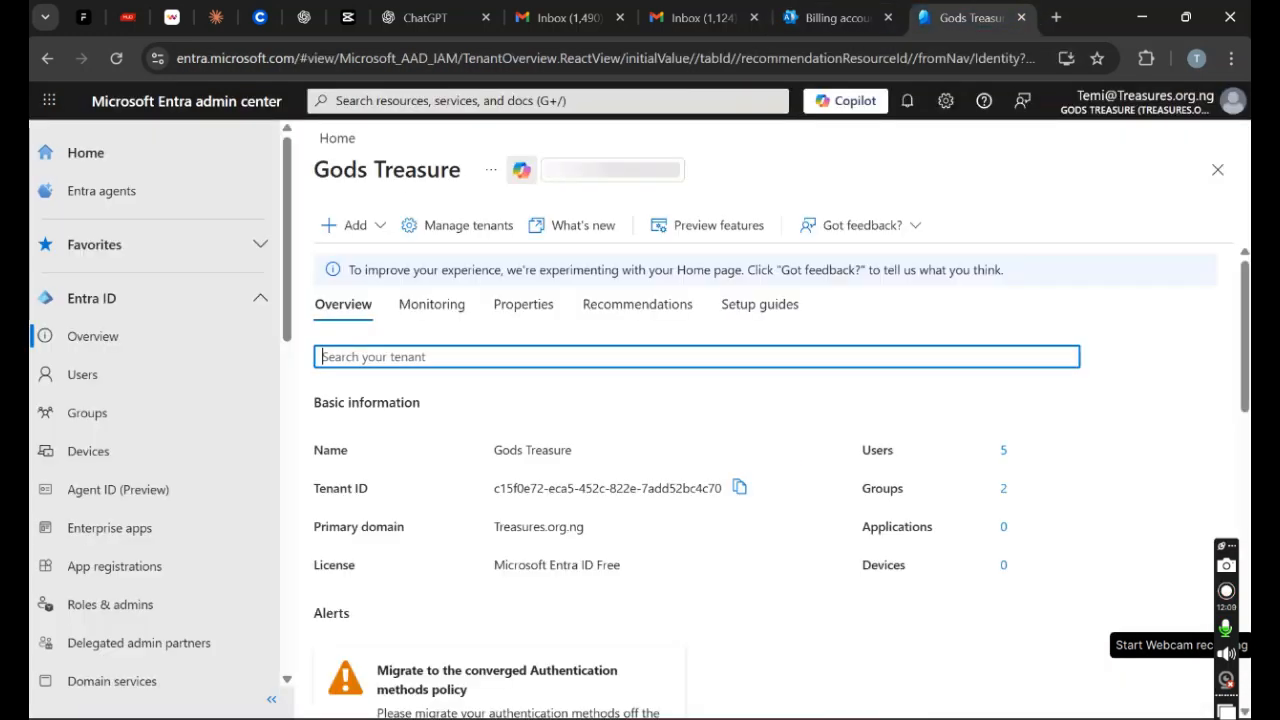
pyautogui.click(540, 312)
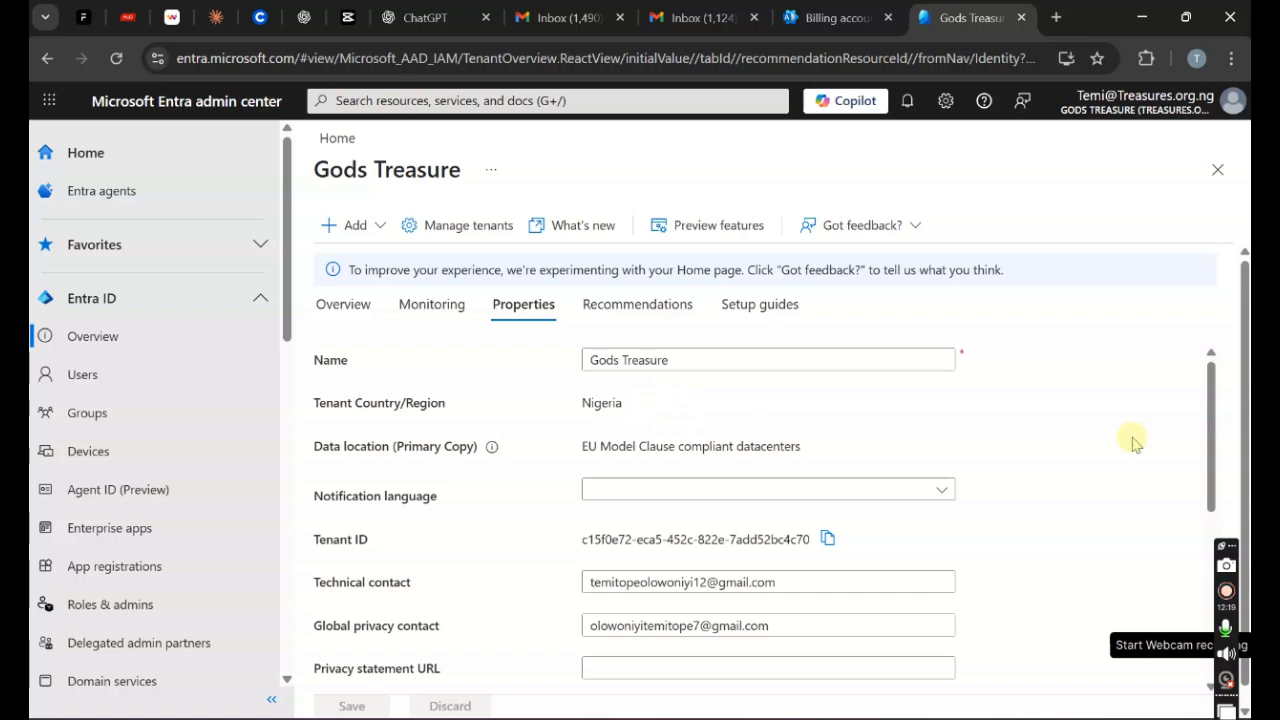
pyautogui.moveTo(1212, 398)
pyautogui.mouseDown()
pyautogui.moveTo(1203, 486)
pyautogui.moveTo(1210, 388)
pyautogui.mouseUp()
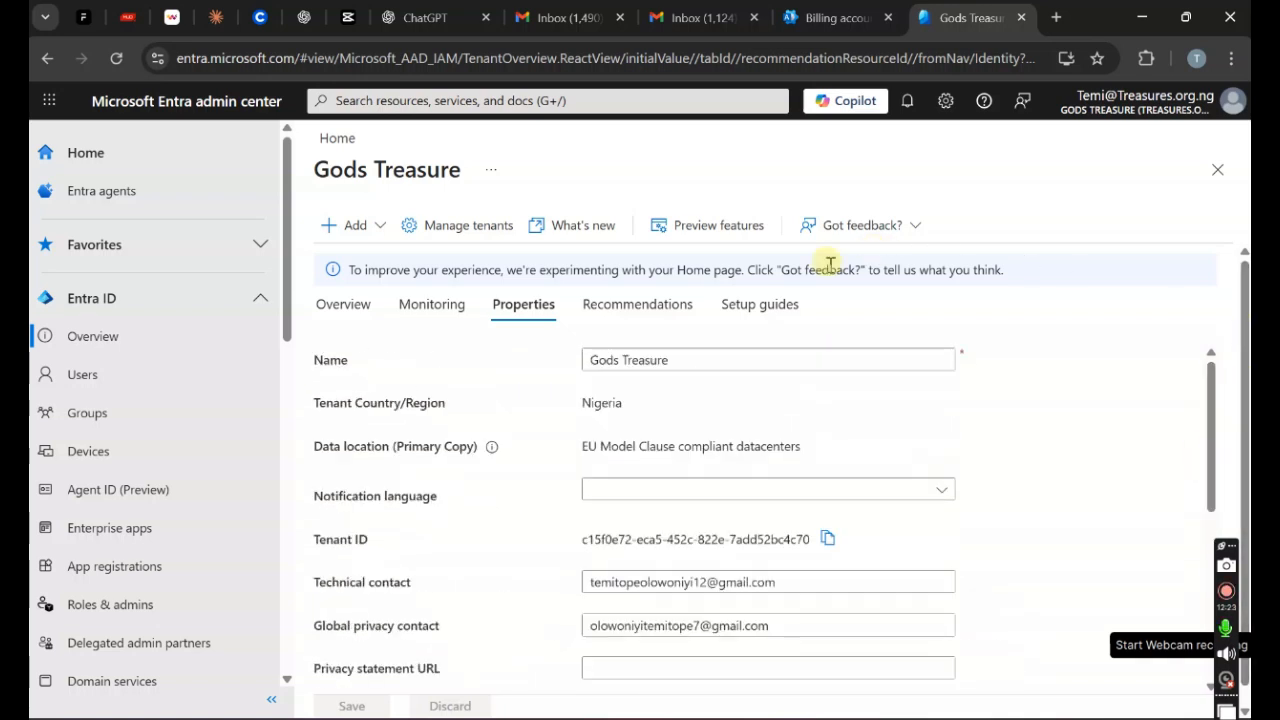
pyautogui.click(677, 359)
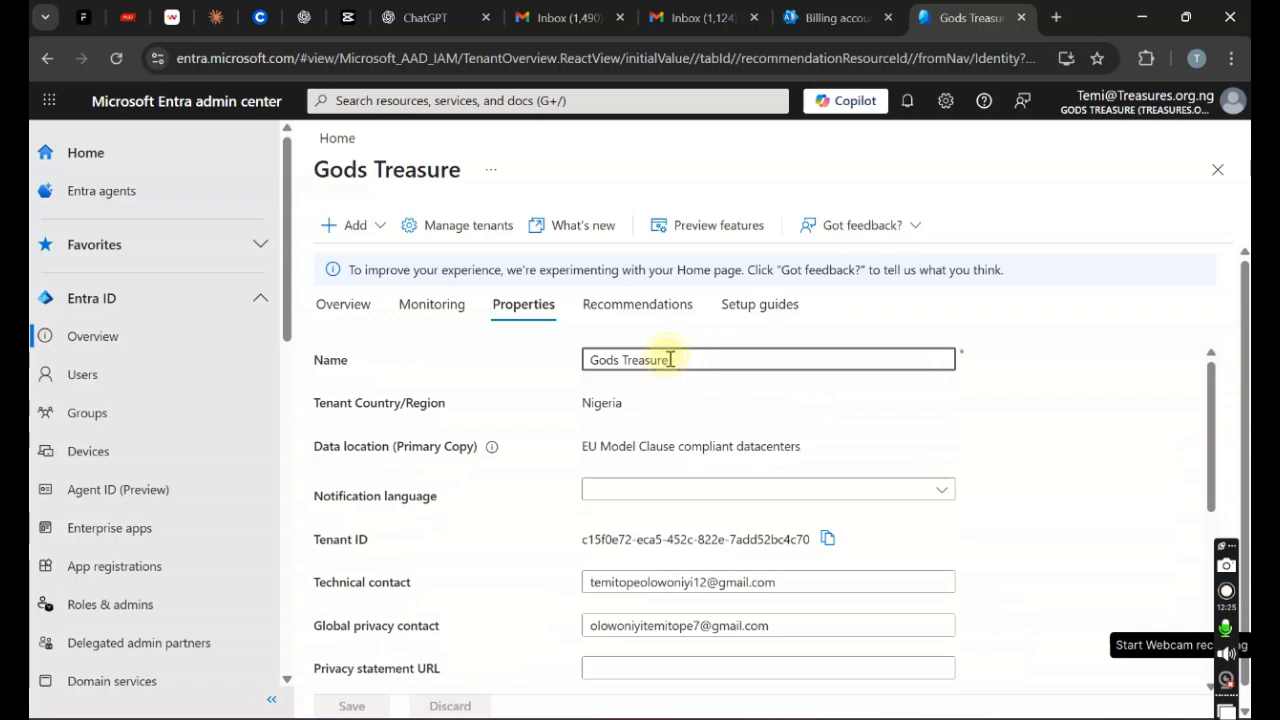
pyautogui.moveTo(677, 359); pyautogui.dragTo(517, 374)
pyautogui.write('Trea')
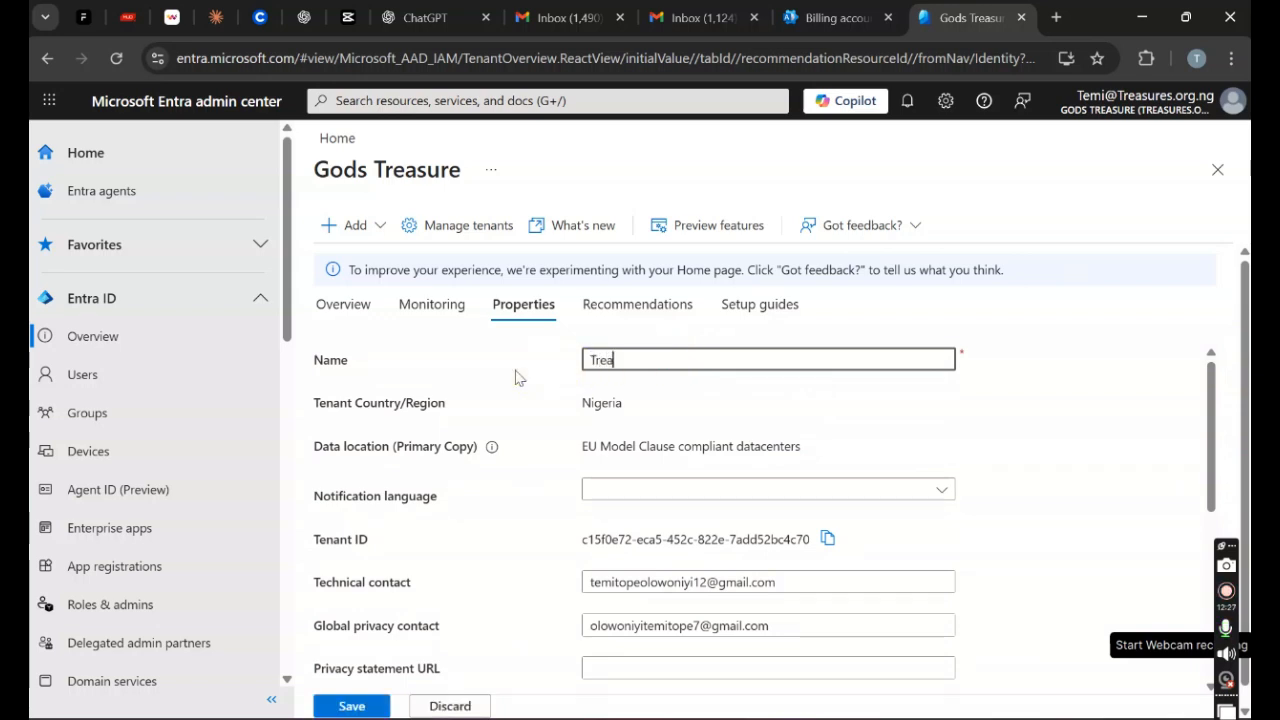
pyautogui.write('sures')
pyautogui.click(361, 707)
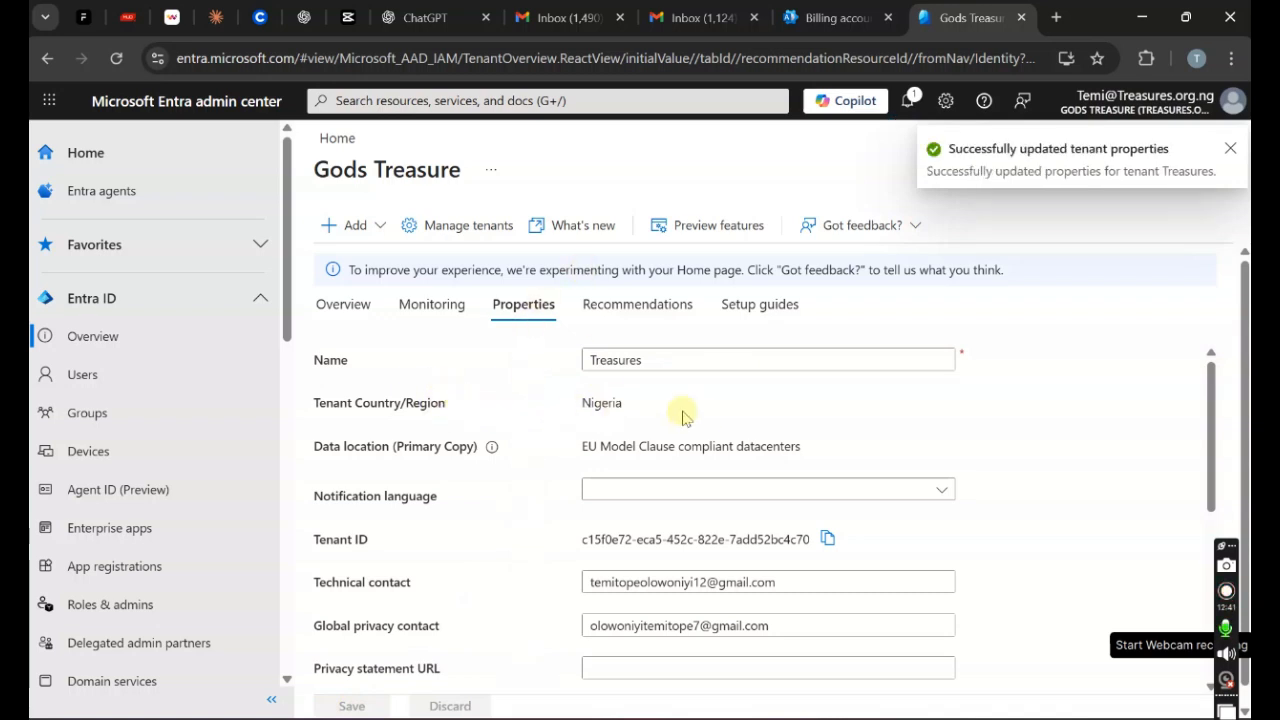
pyautogui.click(835, 17)
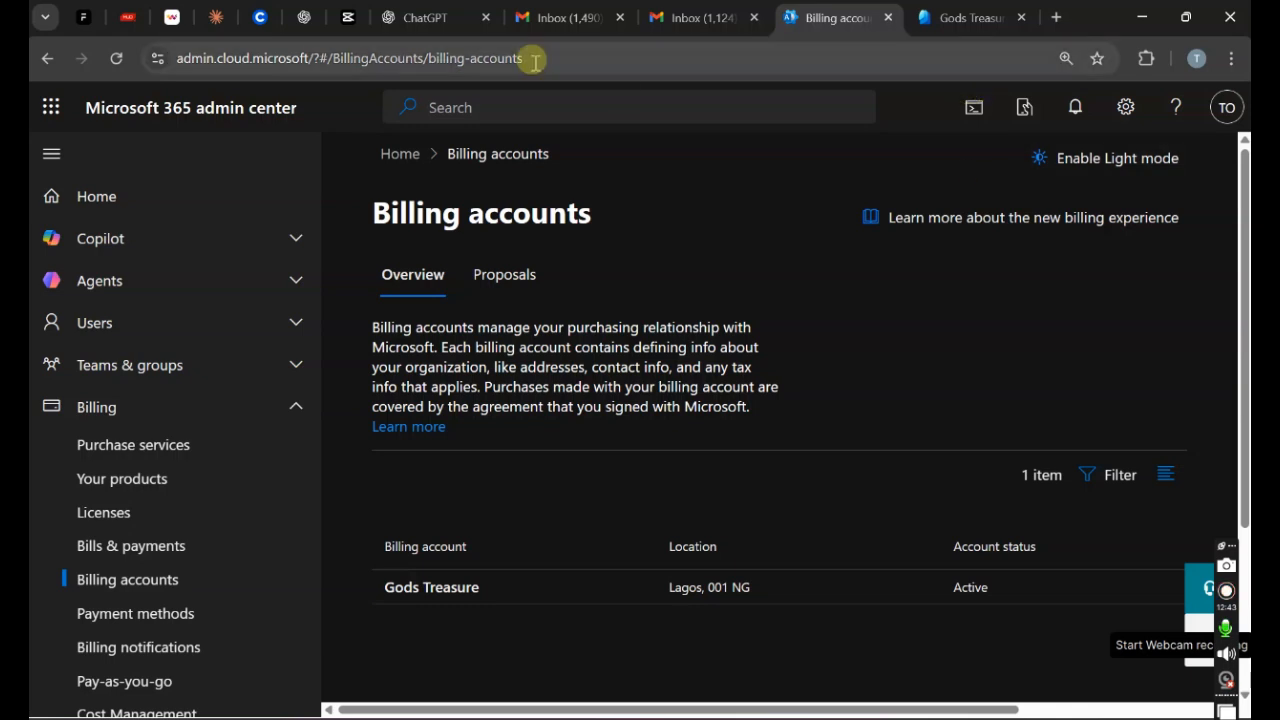
# Step: Reload the Billing accounts page and expand the full admin navigation menu
pyautogui.click(115, 62)
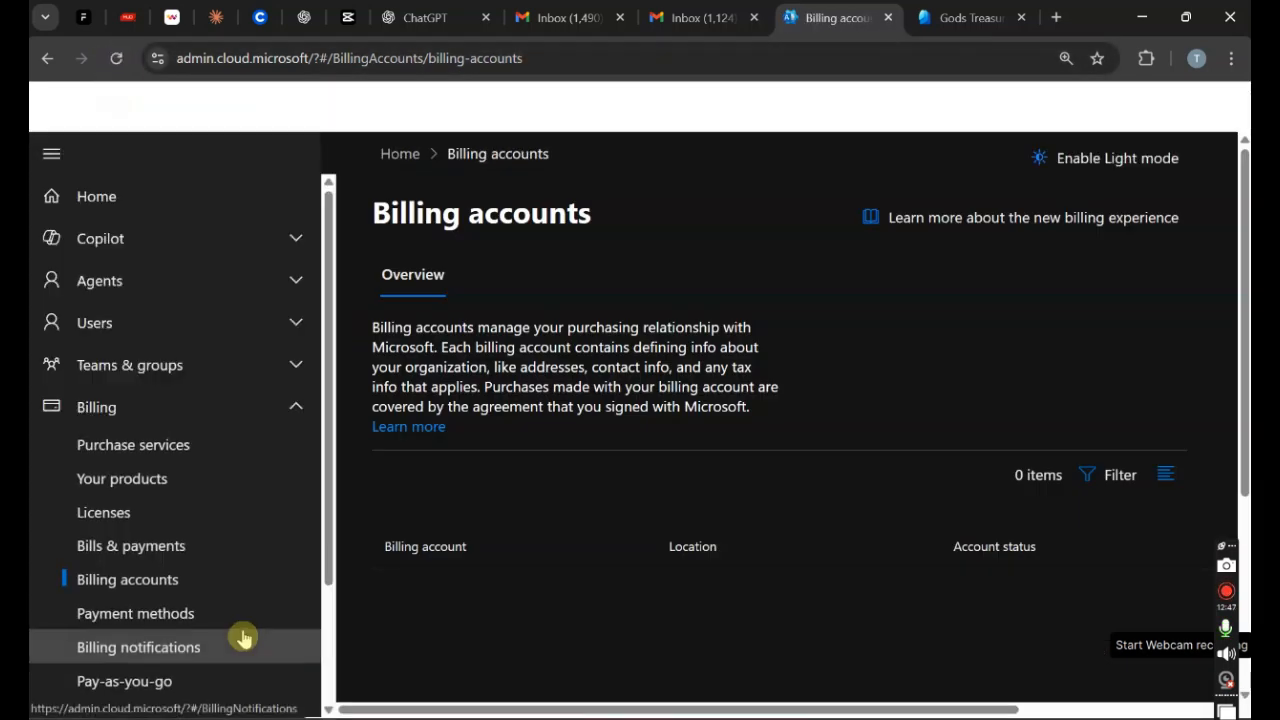
pyautogui.moveTo(333, 390); pyautogui.dragTo(323, 517)
pyautogui.click(145, 697)
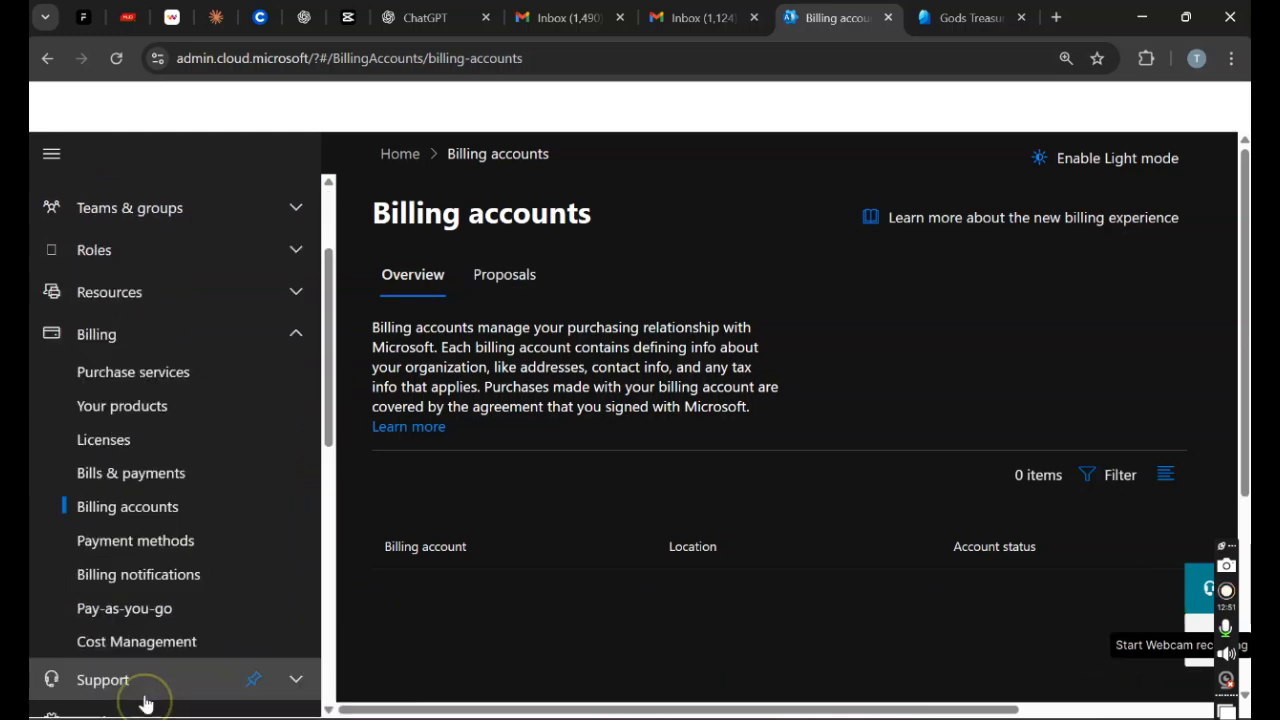
pyautogui.moveTo(323, 323); pyautogui.dragTo(286, 429)
# Step: Review Settings > Org settings > Organization information, then follow Edit address to Billing accounts
pyautogui.click(180, 416)
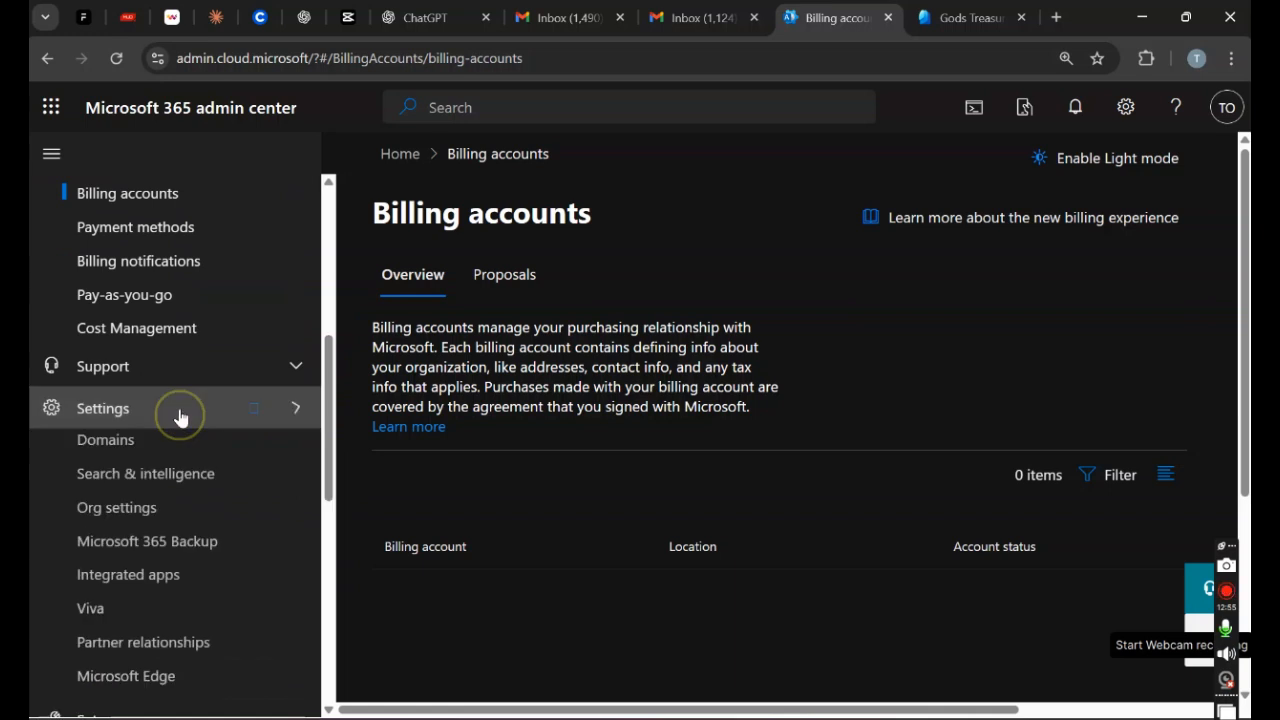
pyautogui.click(123, 452)
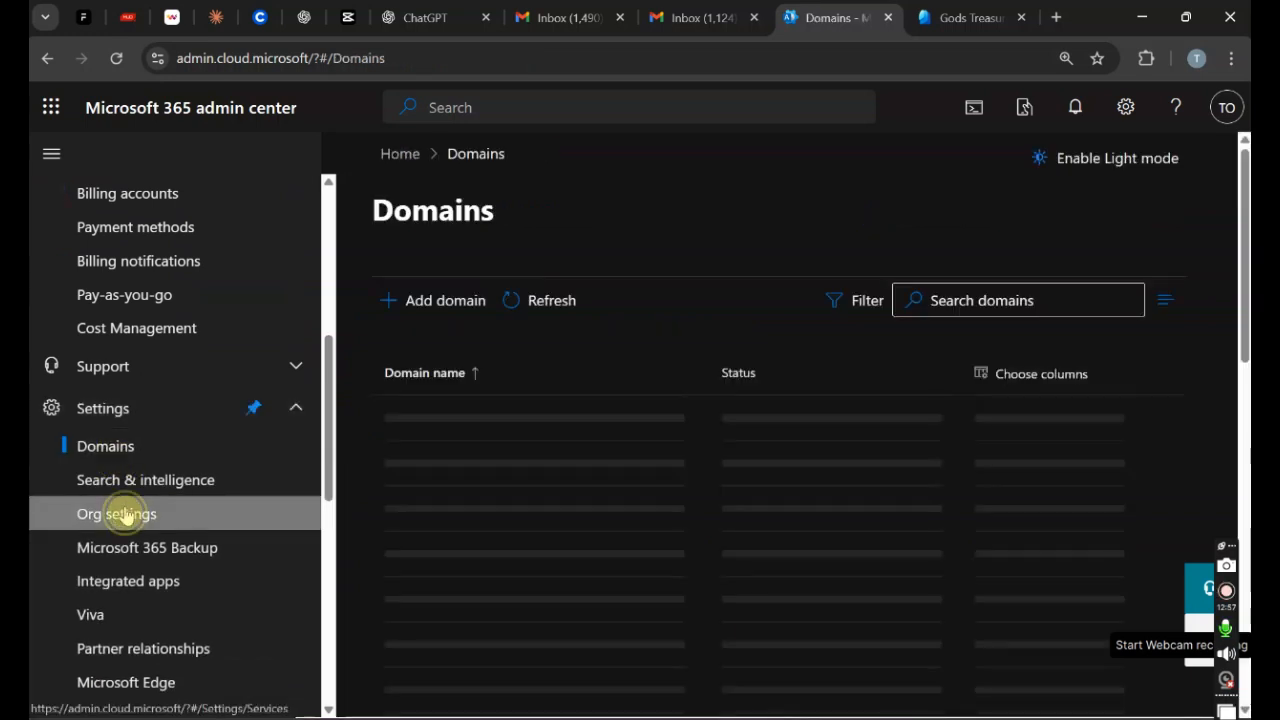
pyautogui.click(122, 515)
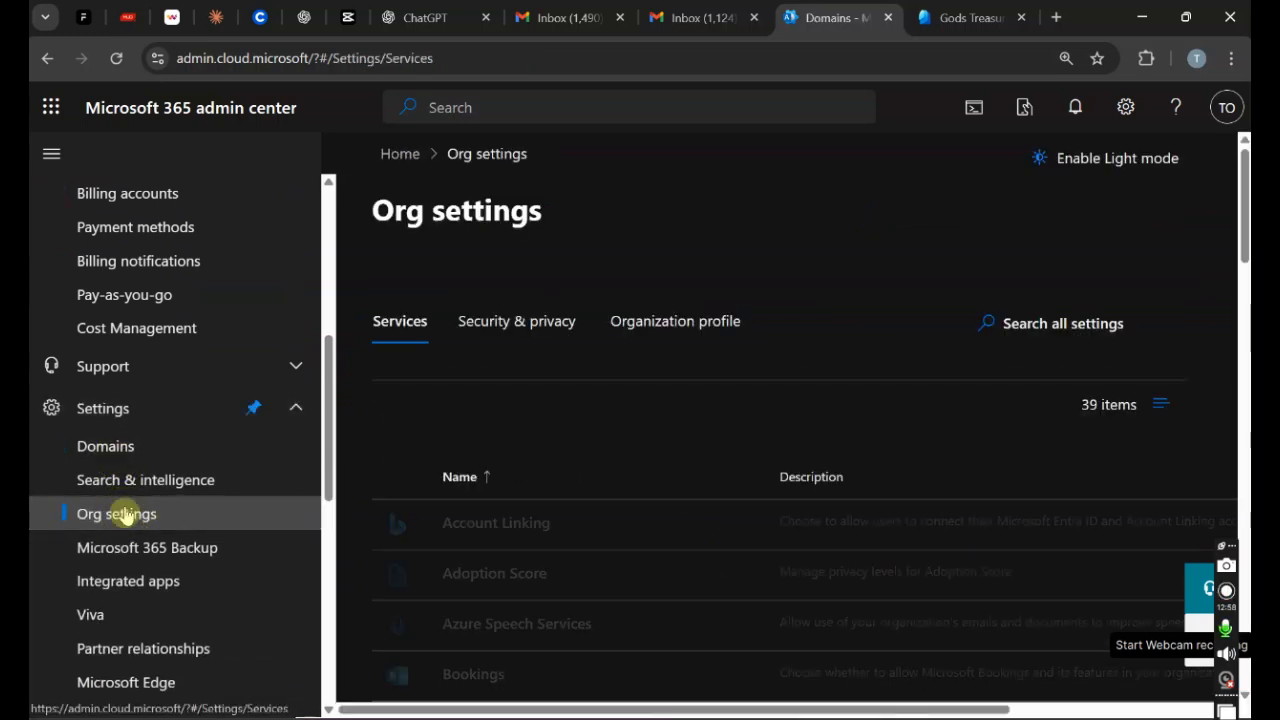
pyautogui.click(660, 326)
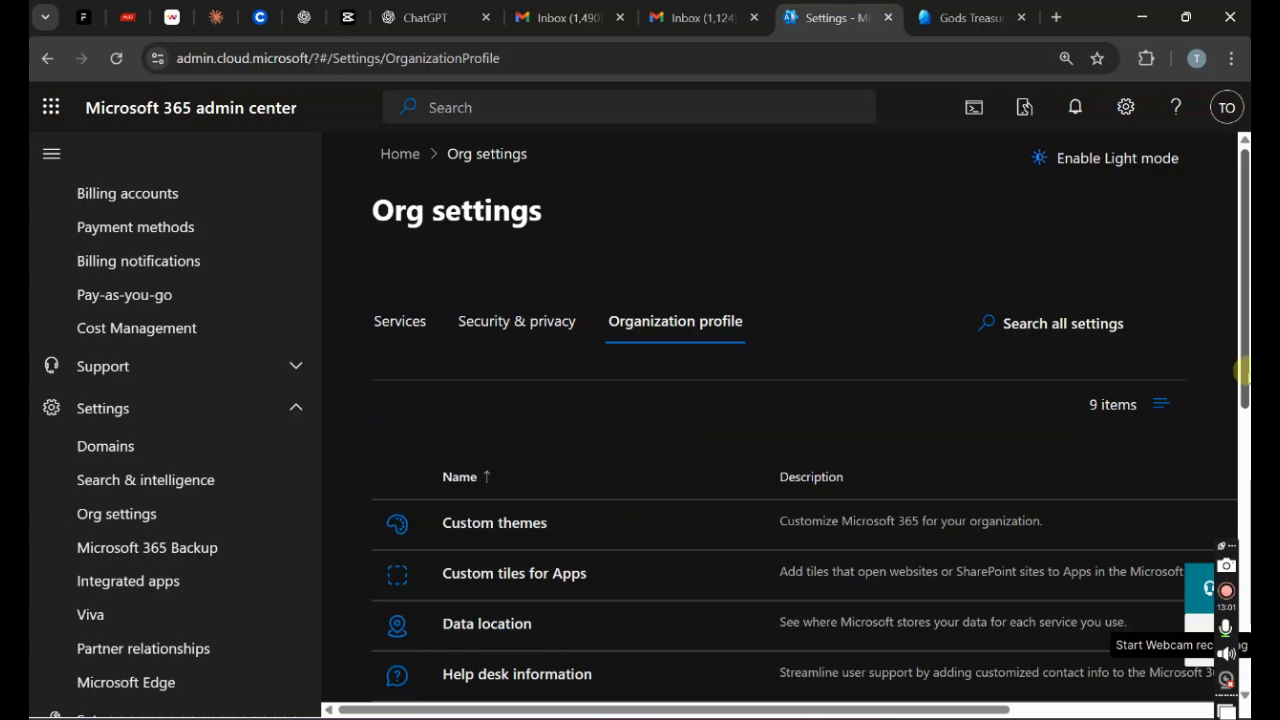
pyautogui.moveTo(1243, 372); pyautogui.dragTo(1246, 486)
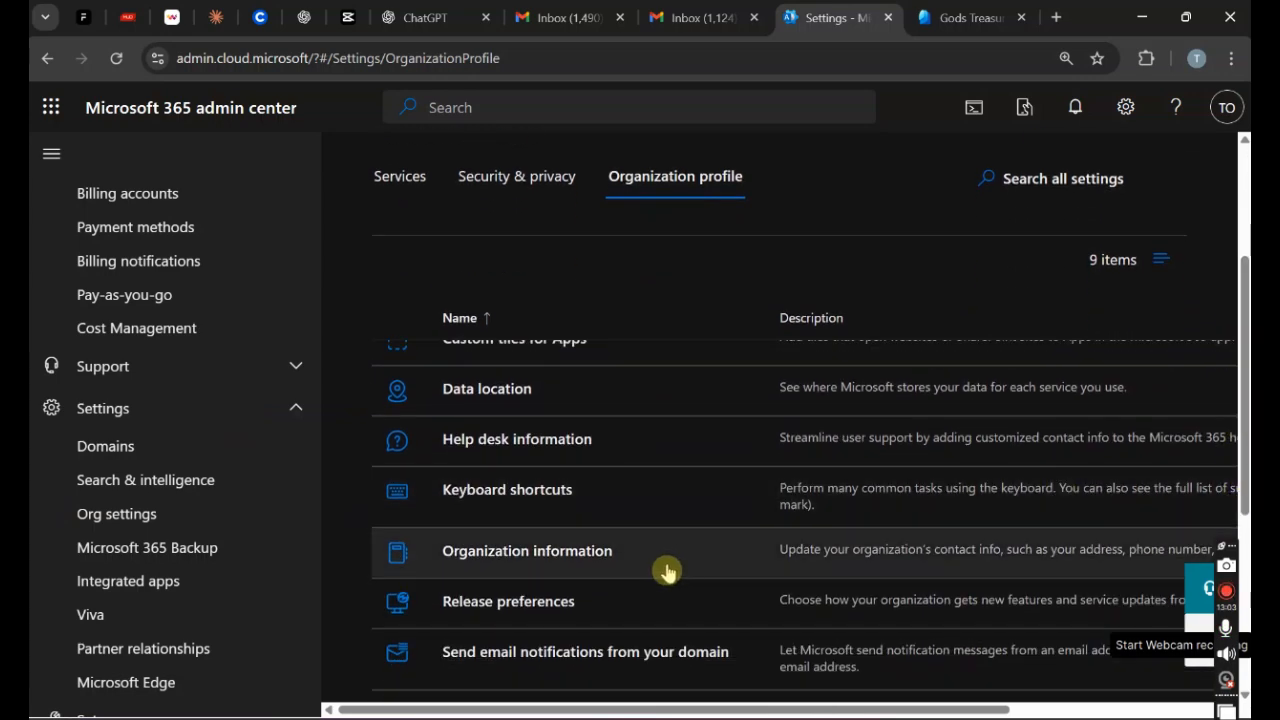
pyautogui.click(597, 551)
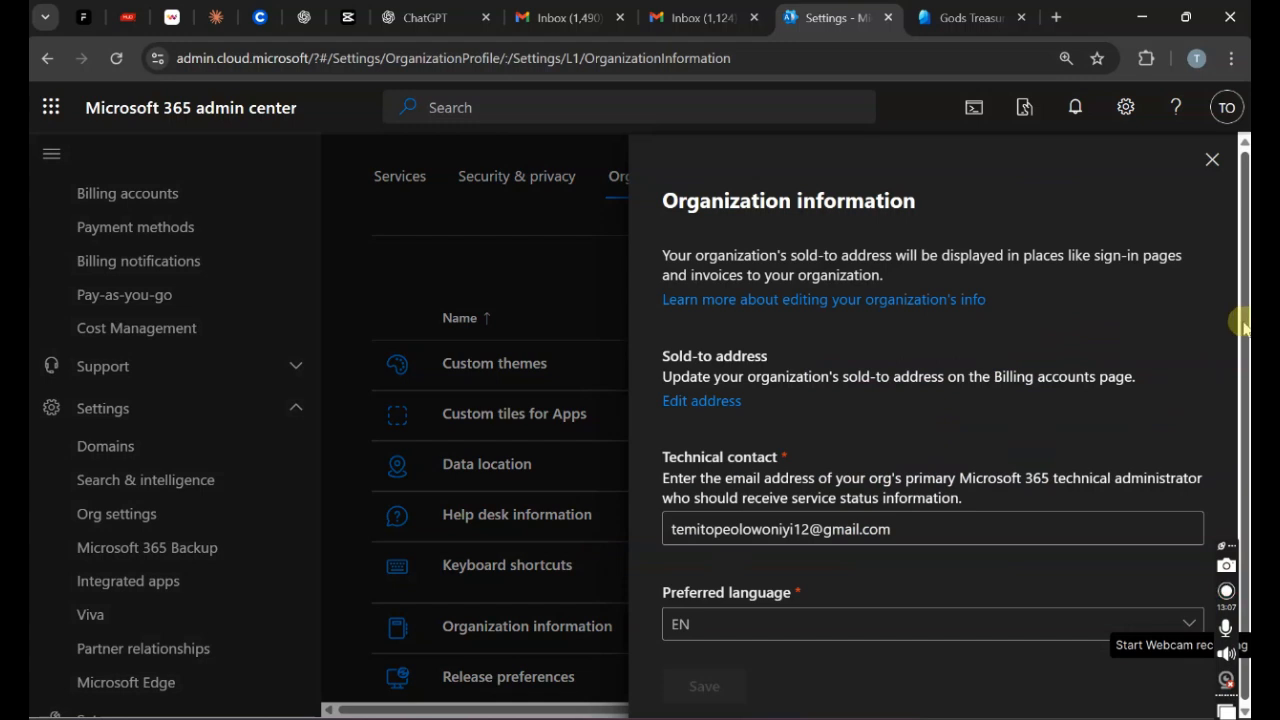
pyautogui.click(702, 399)
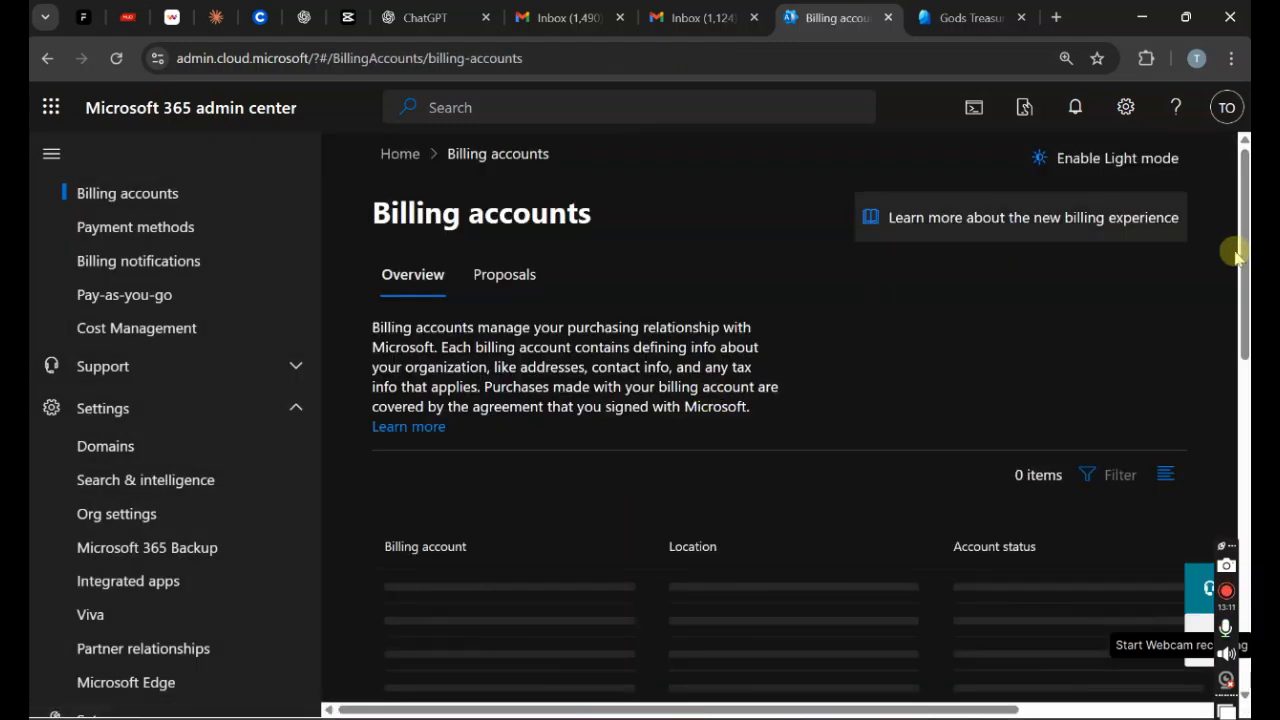
pyautogui.scroll(-1, 1236, 265)
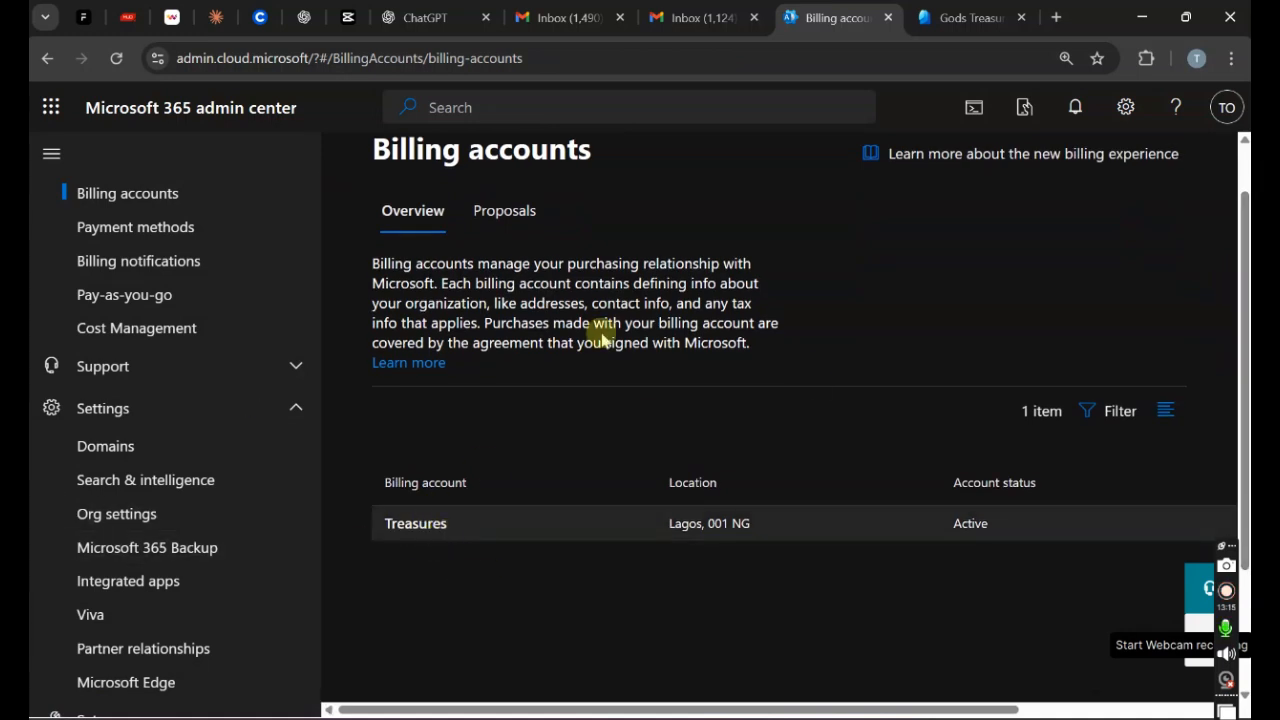
# Step: Change the Entra tenant name to "God's Treasure" on the Properties tab and save
pyautogui.click(928, 30)
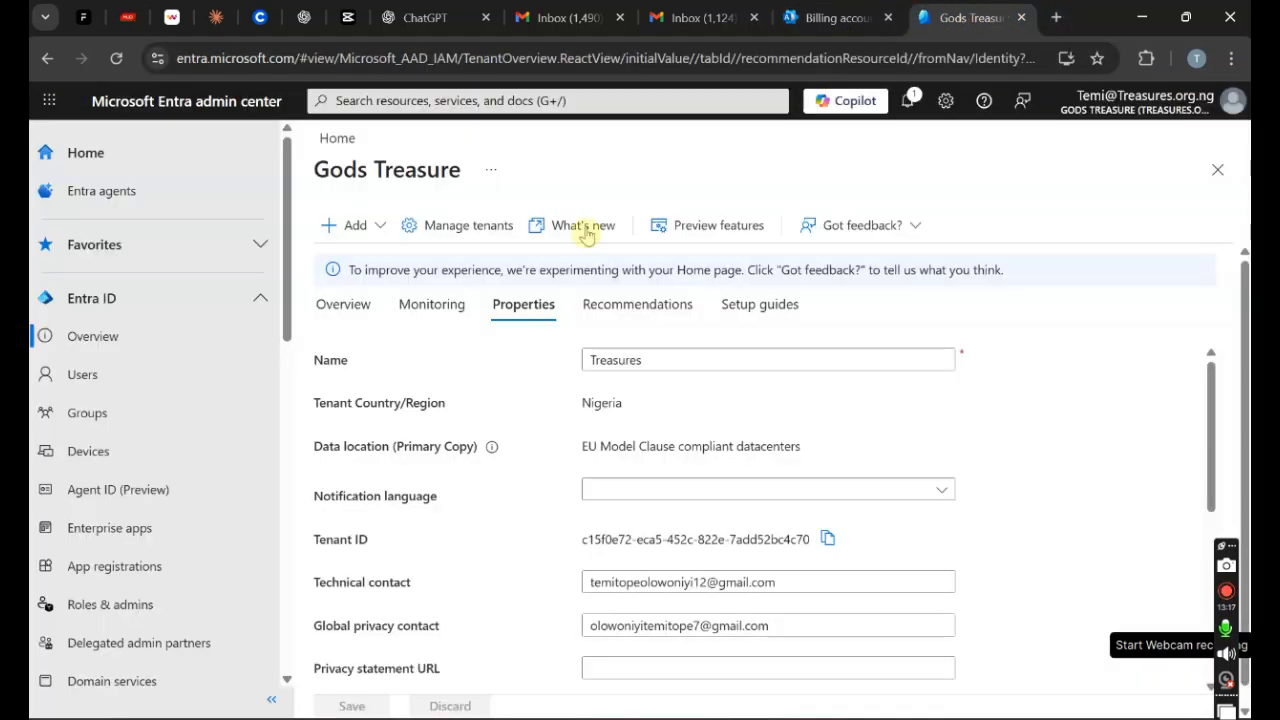
pyautogui.click(590, 350)
pyautogui.write('Gods')
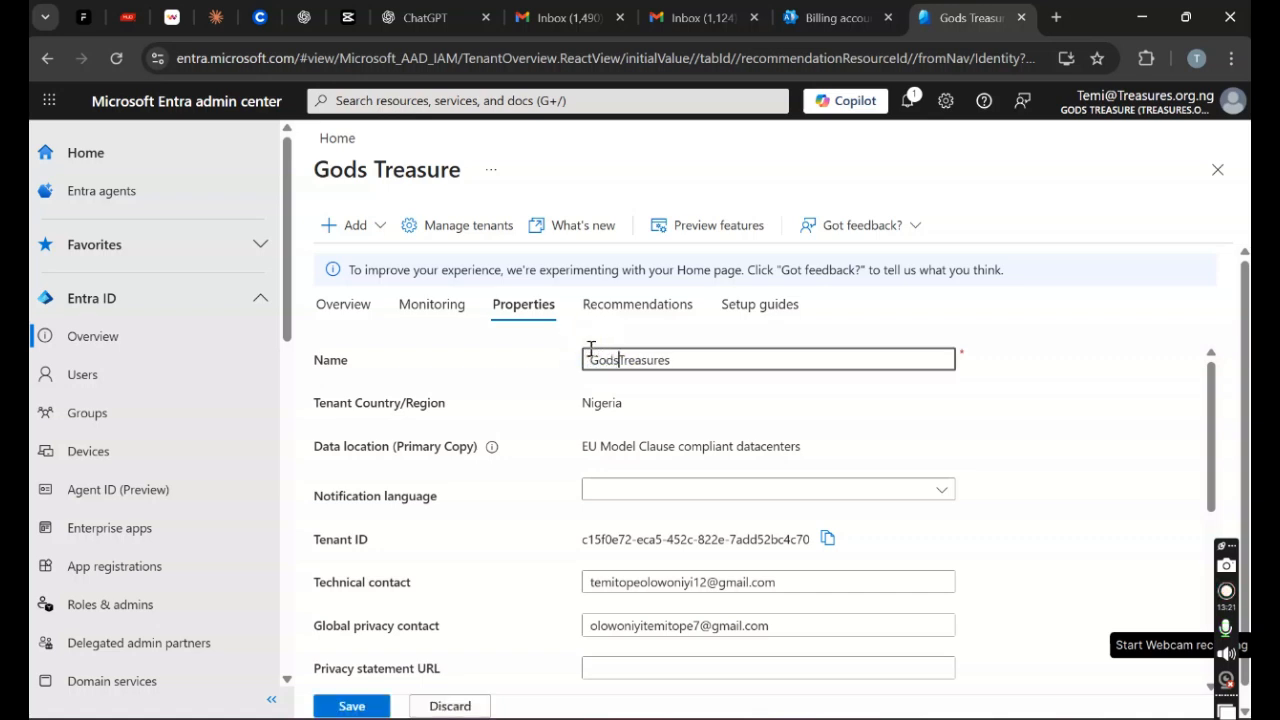
pyautogui.write("'s")
pyautogui.click(730, 362)
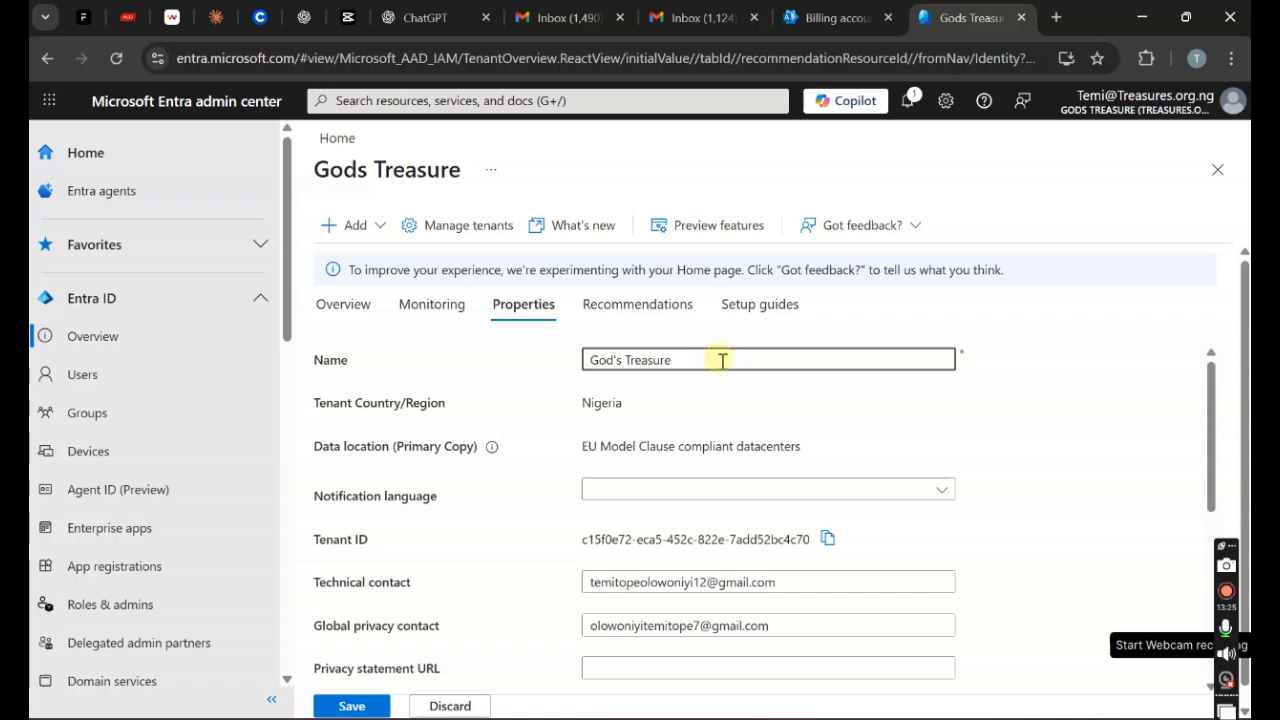
pyautogui.click(343, 703)
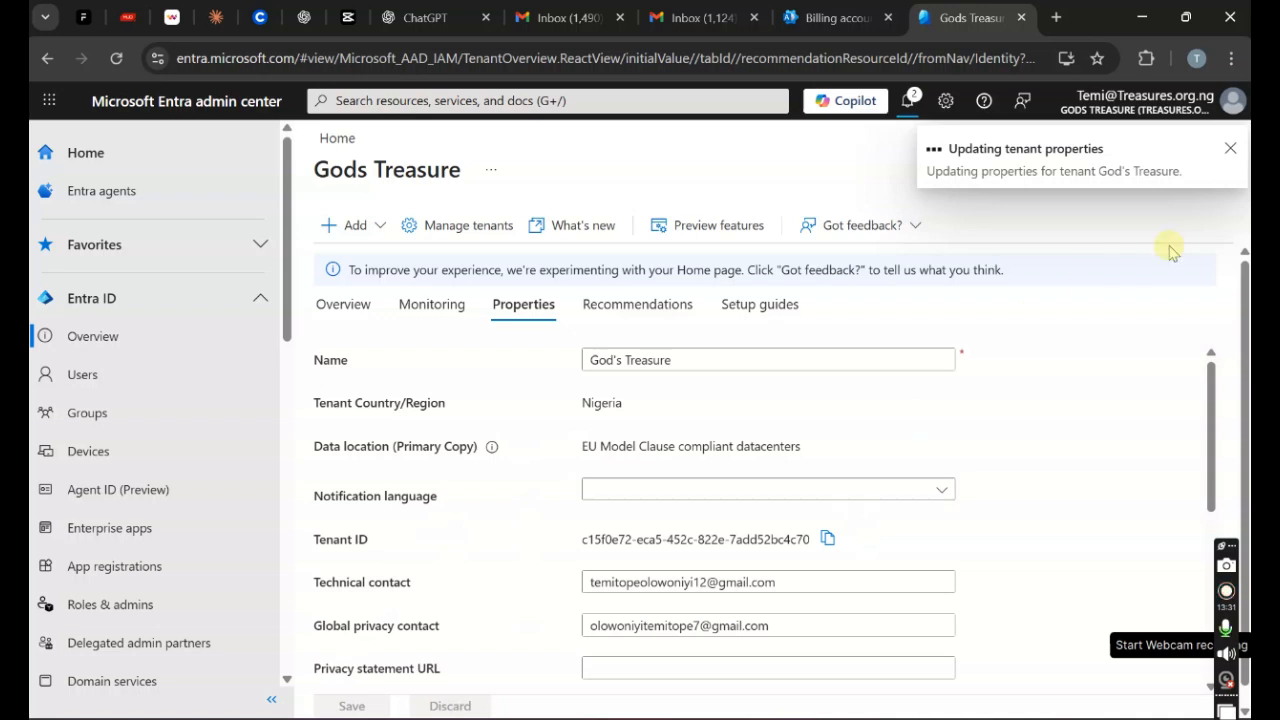
pyautogui.scroll(-1, 1245, 340)
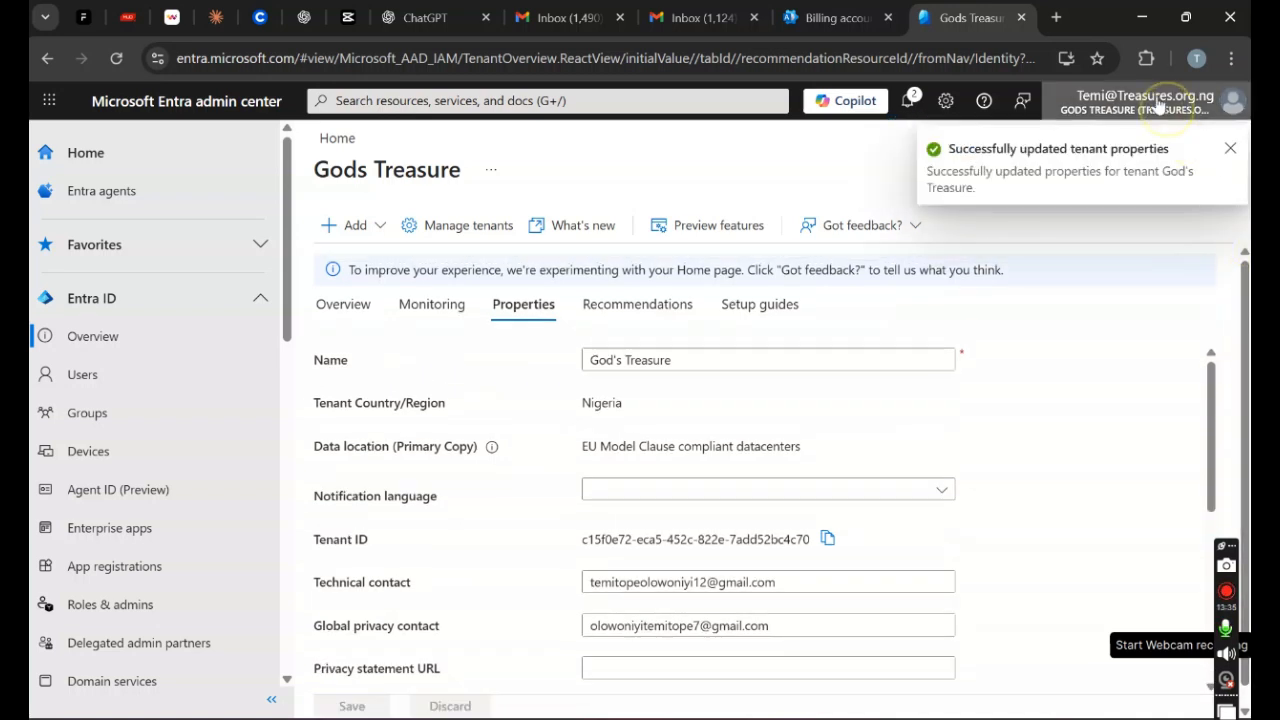
# Step: Reload and go Home > Billing accounts until the God's Treasure account row appears
pyautogui.click(848, 14)
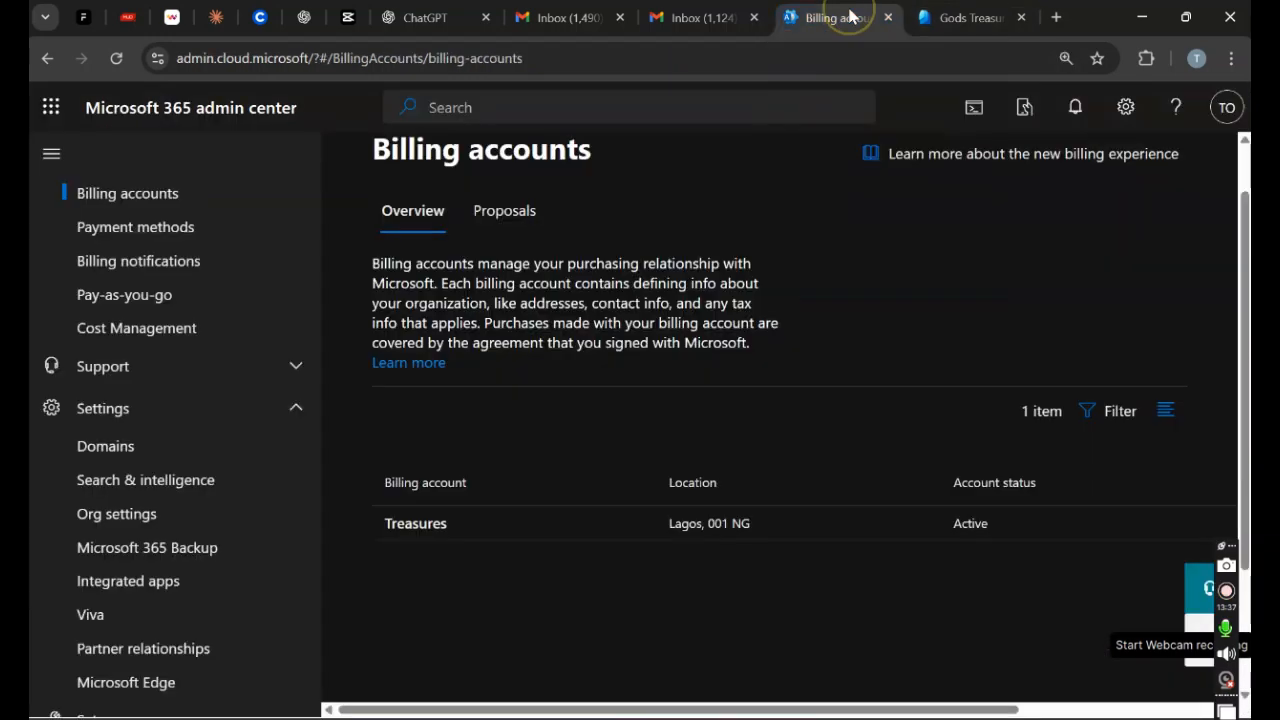
pyautogui.click(116, 58)
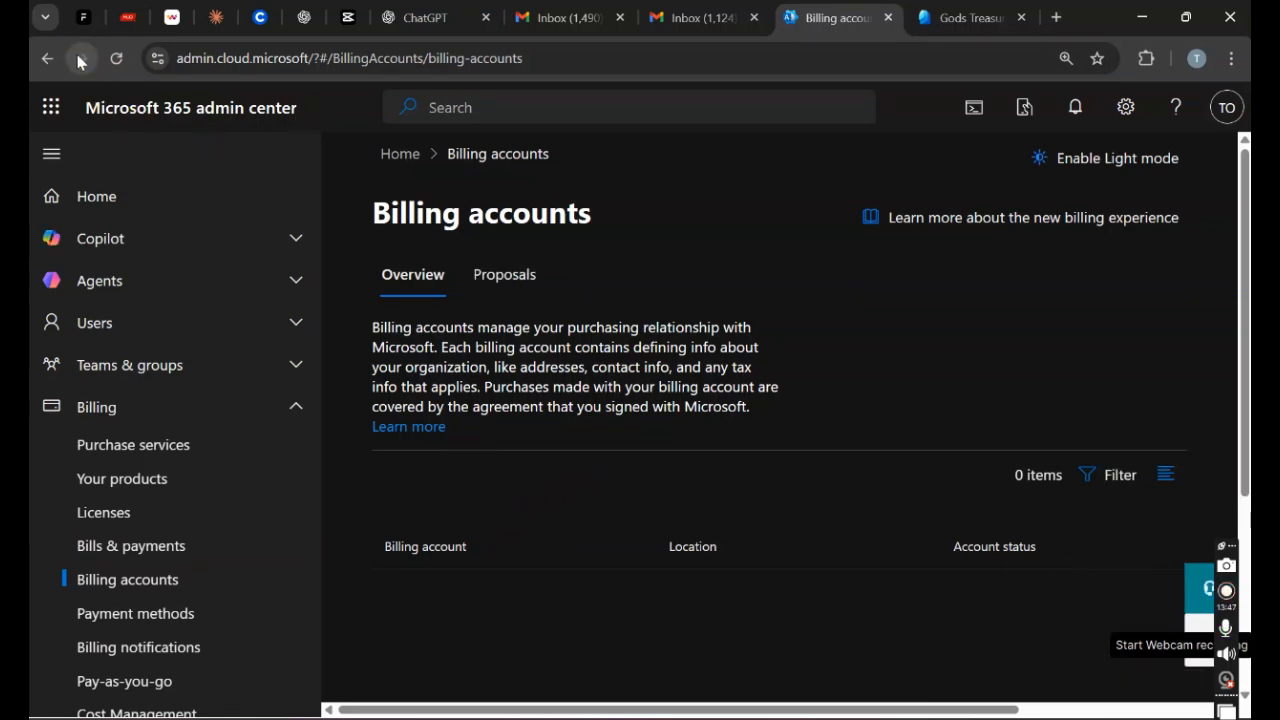
pyautogui.click(116, 58)
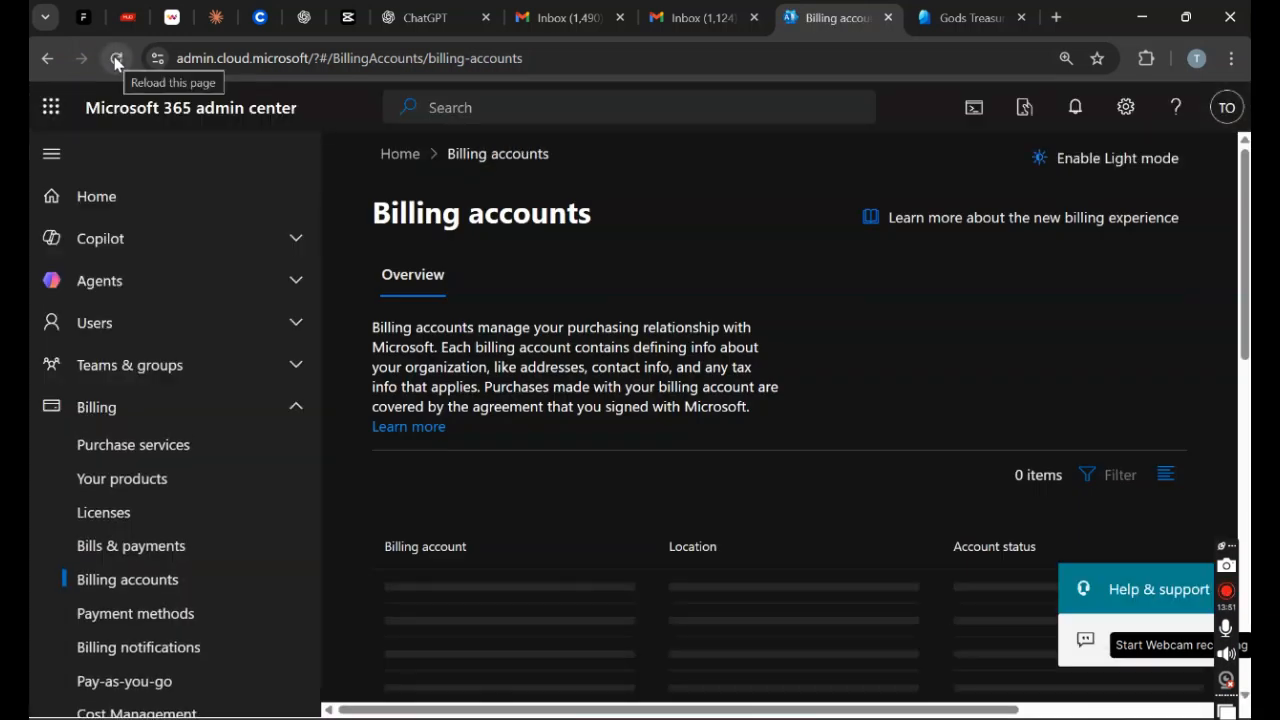
pyautogui.click(397, 168)
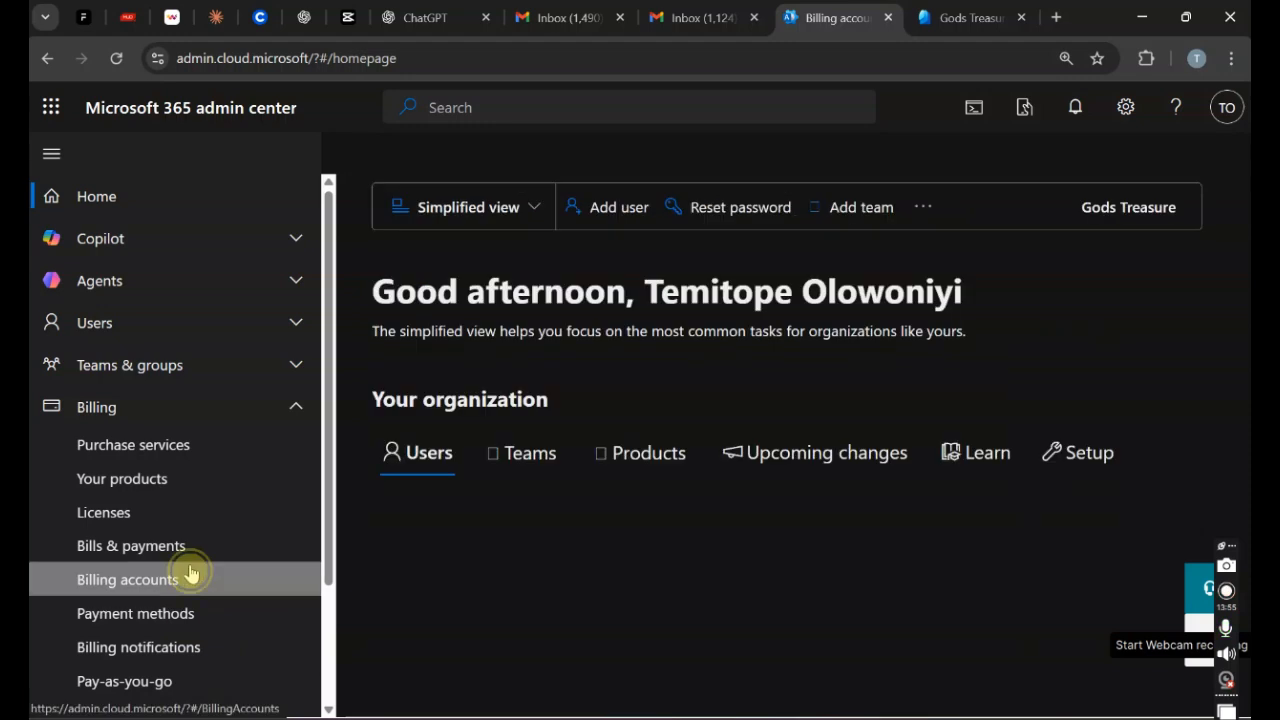
pyautogui.click(191, 574)
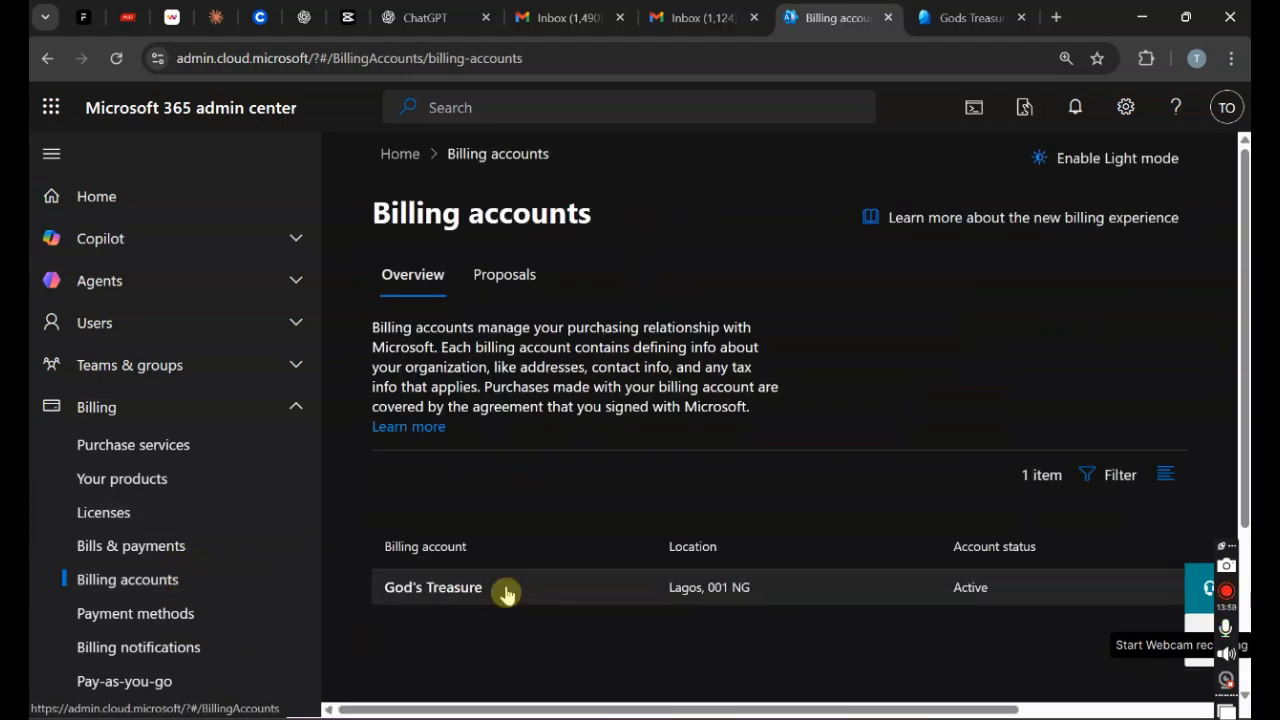
pyautogui.click(641, 598)
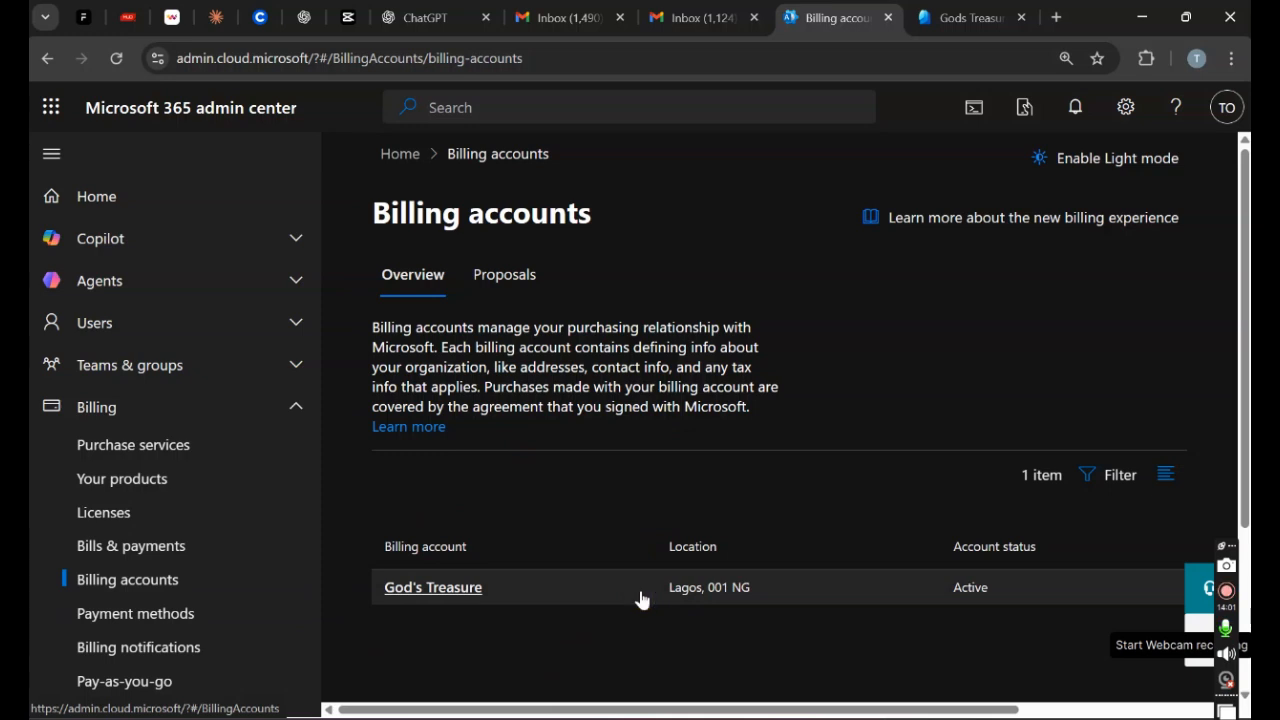
# Step: Open the God's Treasure sold-to address editor and check the tenant's contact email in Entra
pyautogui.click(484, 590)
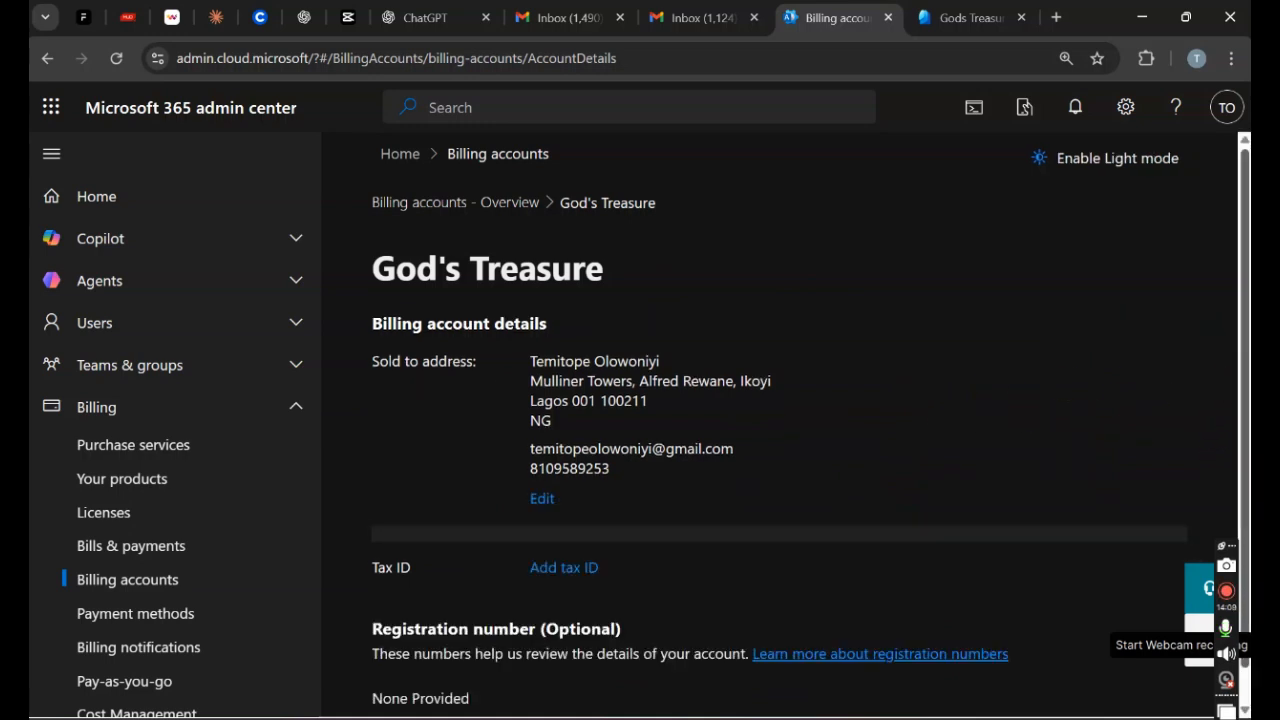
pyautogui.scroll(-1, 1238, 390)
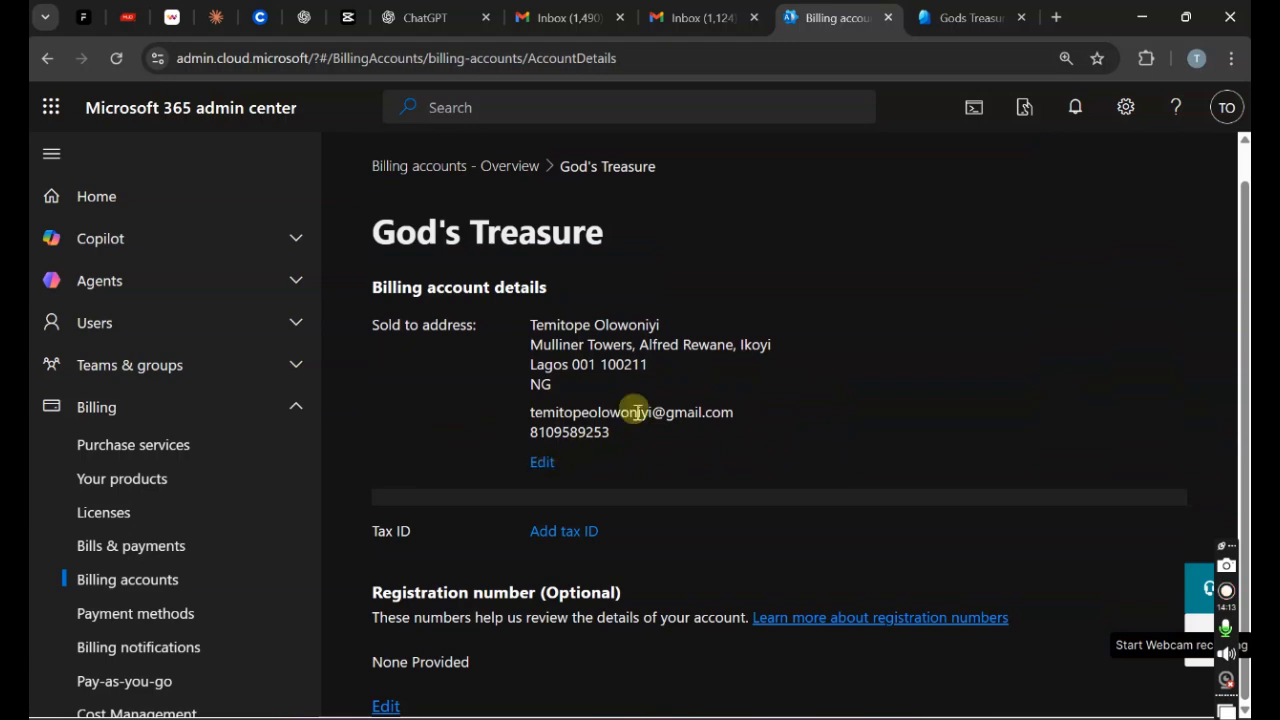
pyautogui.click(545, 464)
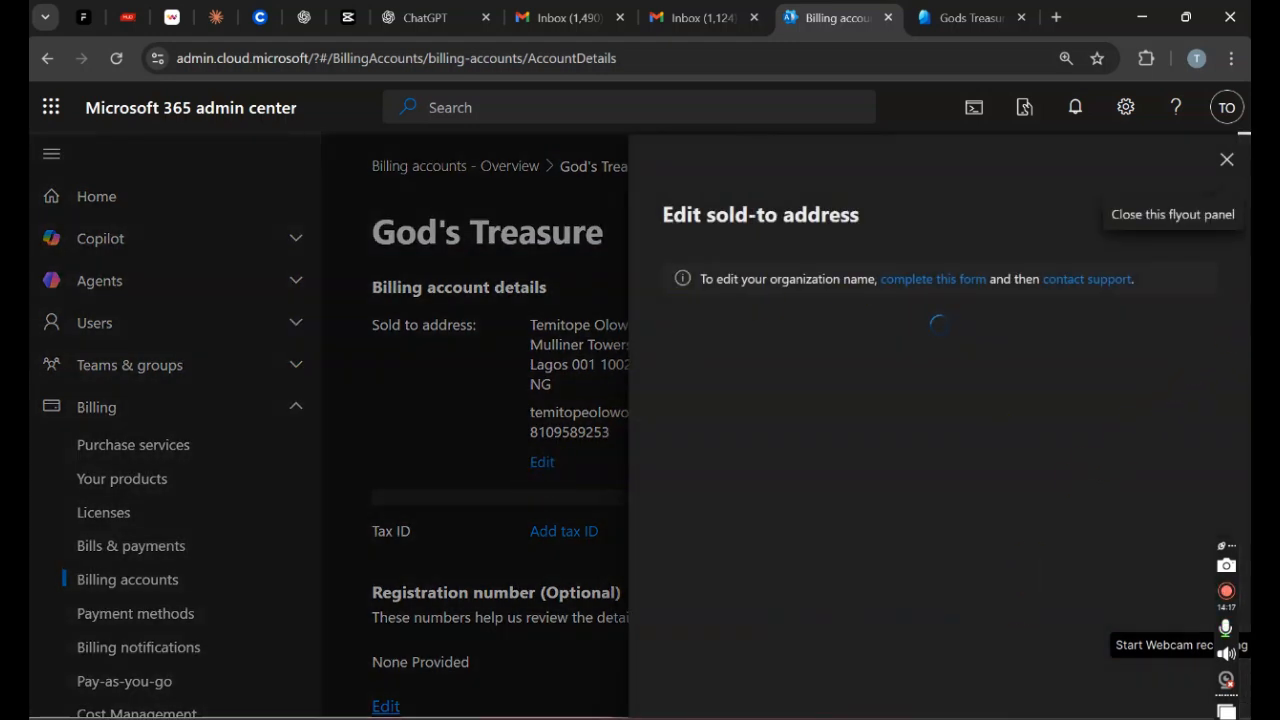
pyautogui.click(968, 18)
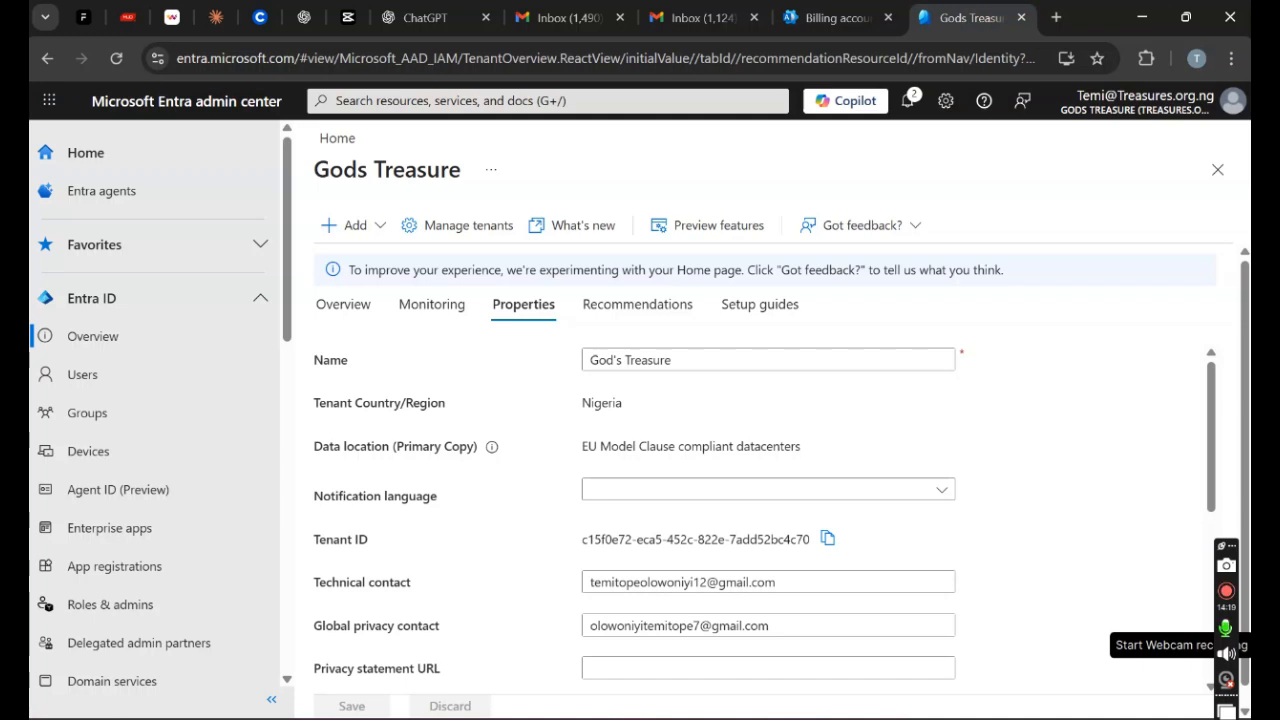
pyautogui.click(838, 18)
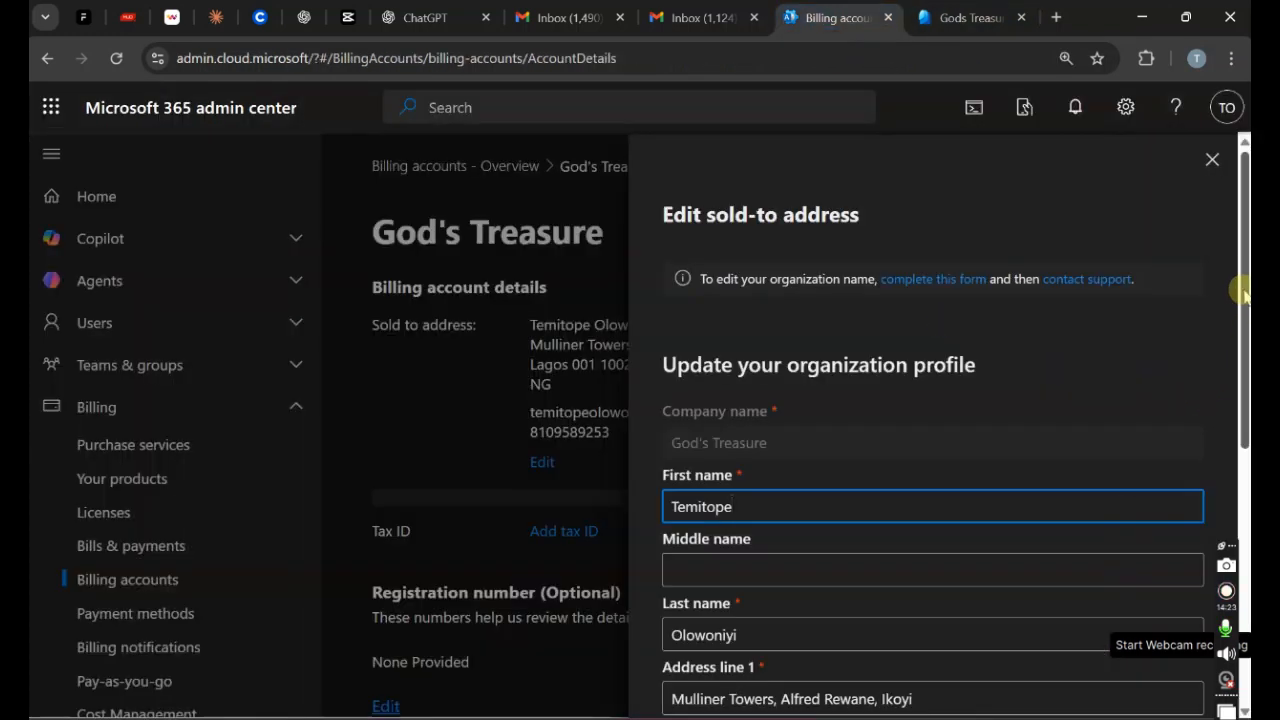
# Step: Update the sold-to email address, save, and accept the address as entered
pyautogui.moveTo(1245, 269); pyautogui.dragTo(1245, 522)
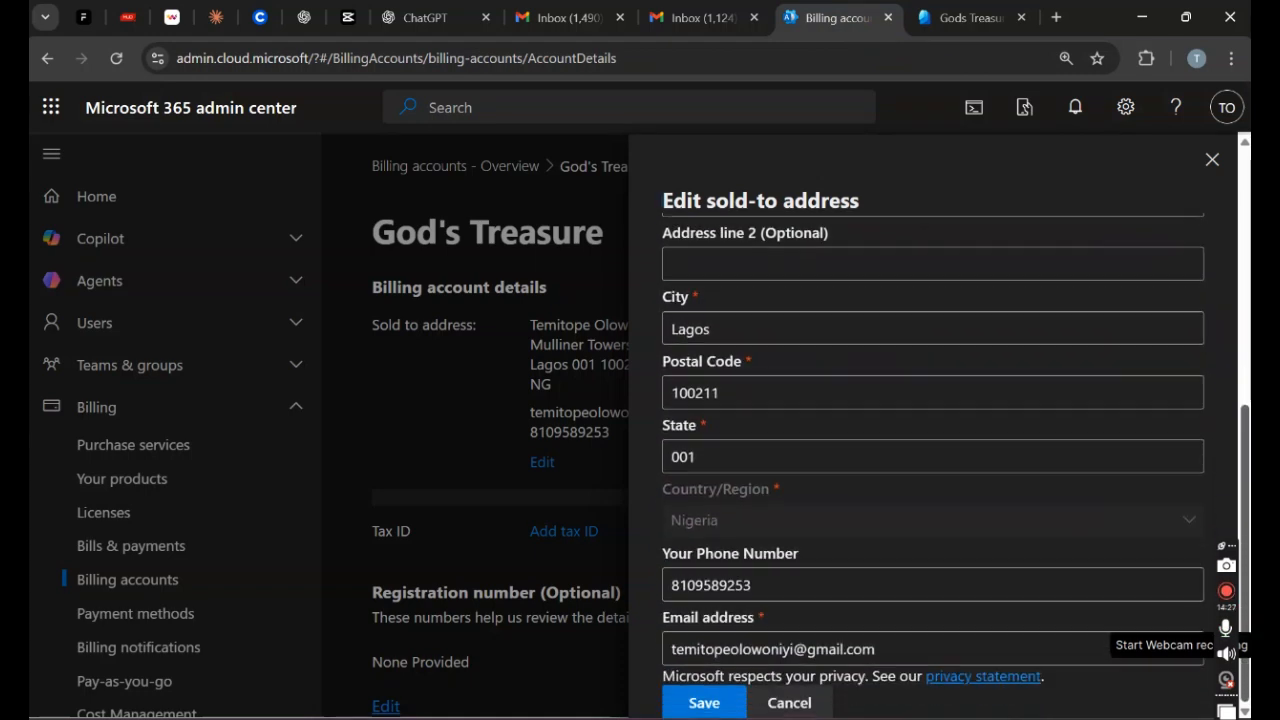
pyautogui.click(795, 648)
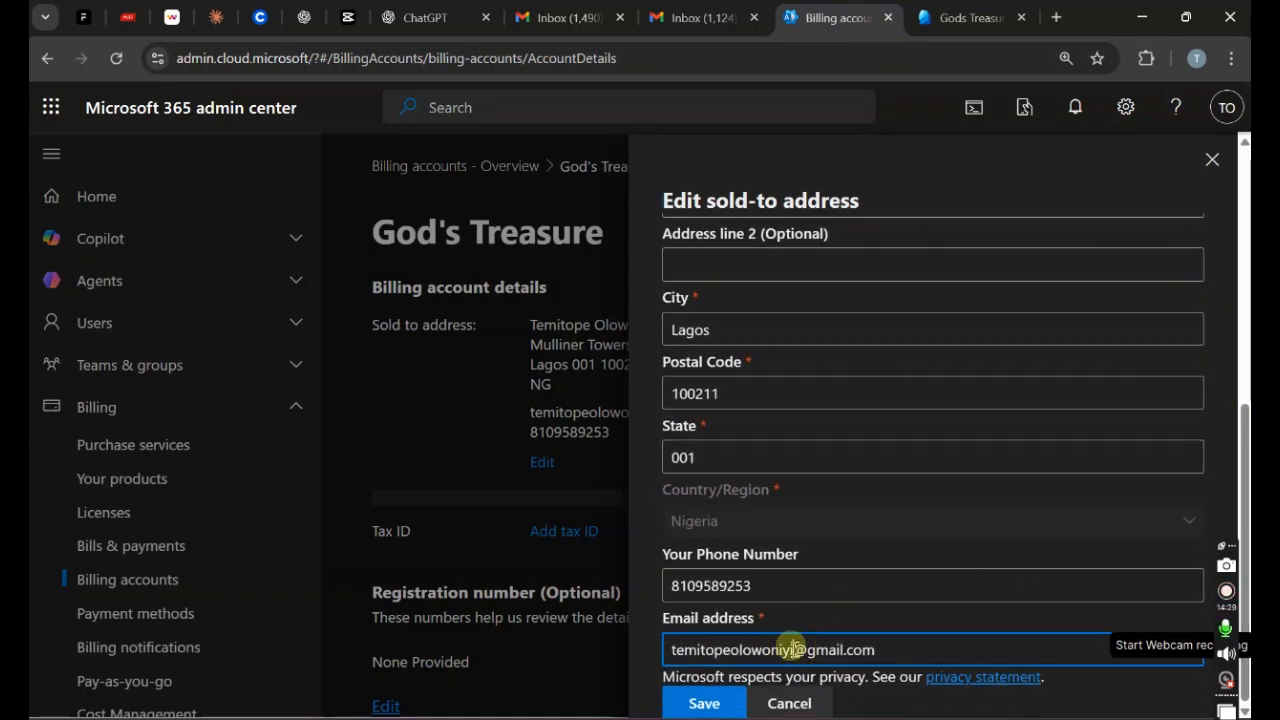
pyautogui.write('12')
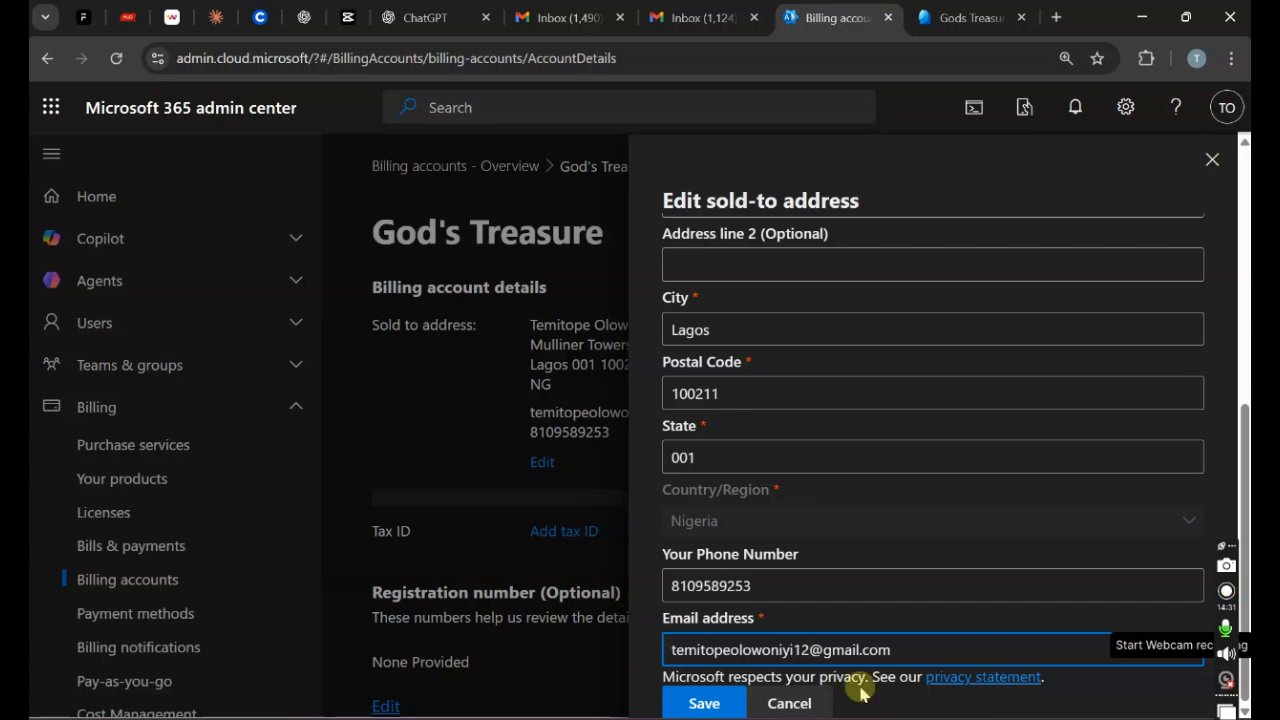
pyautogui.click(731, 705)
pyautogui.click(719, 707)
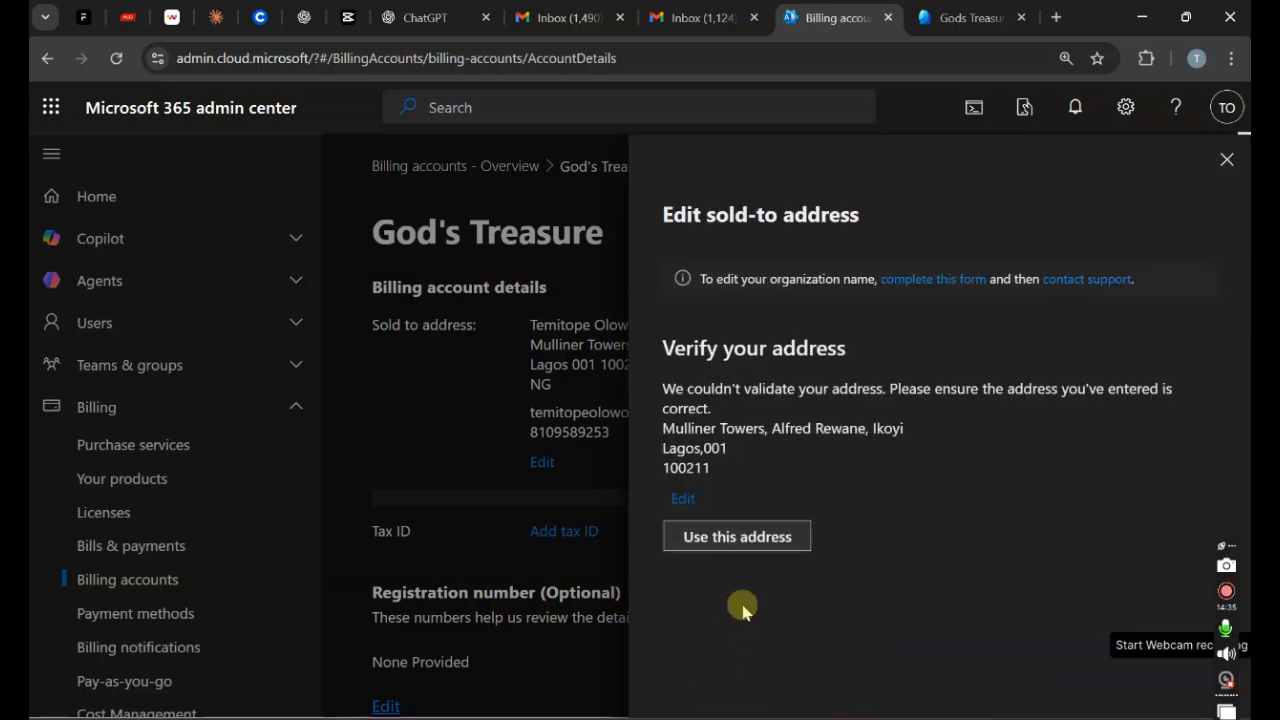
pyautogui.click(781, 537)
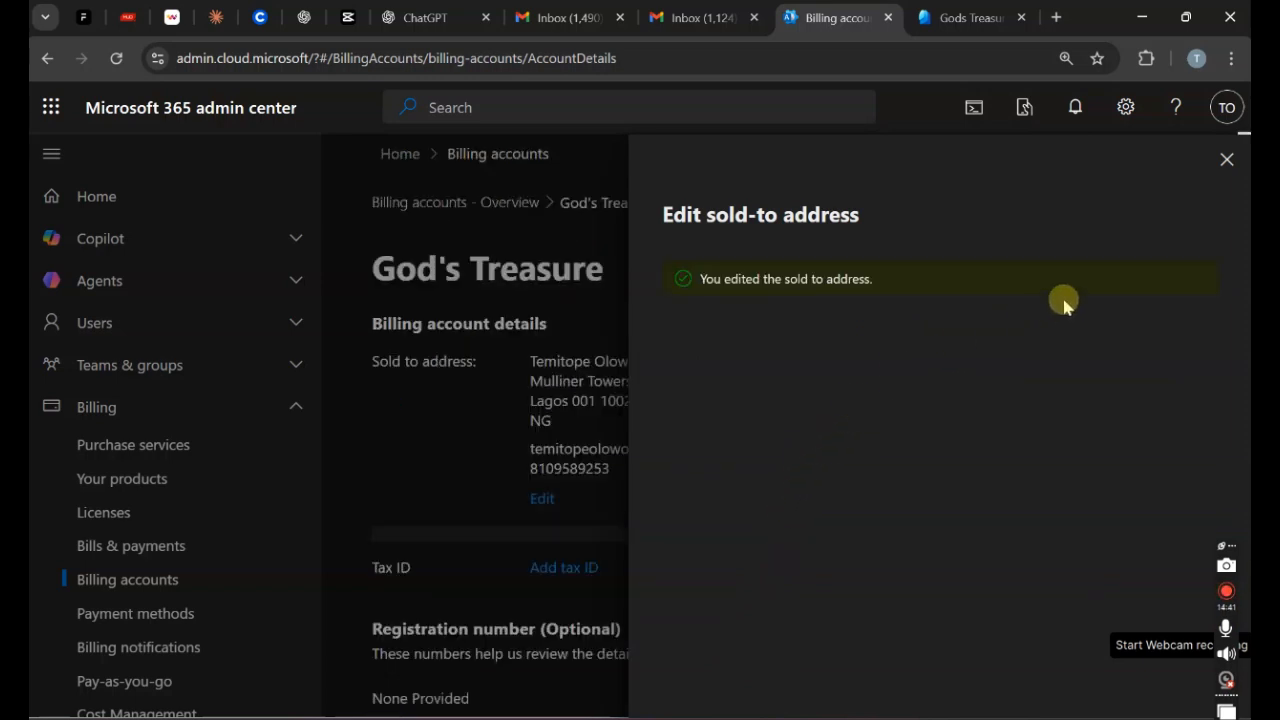
# Step: Close the sold-to editor to view the updated account, then open the Microsoft 365 apps launcher
pyautogui.click(1226, 160)
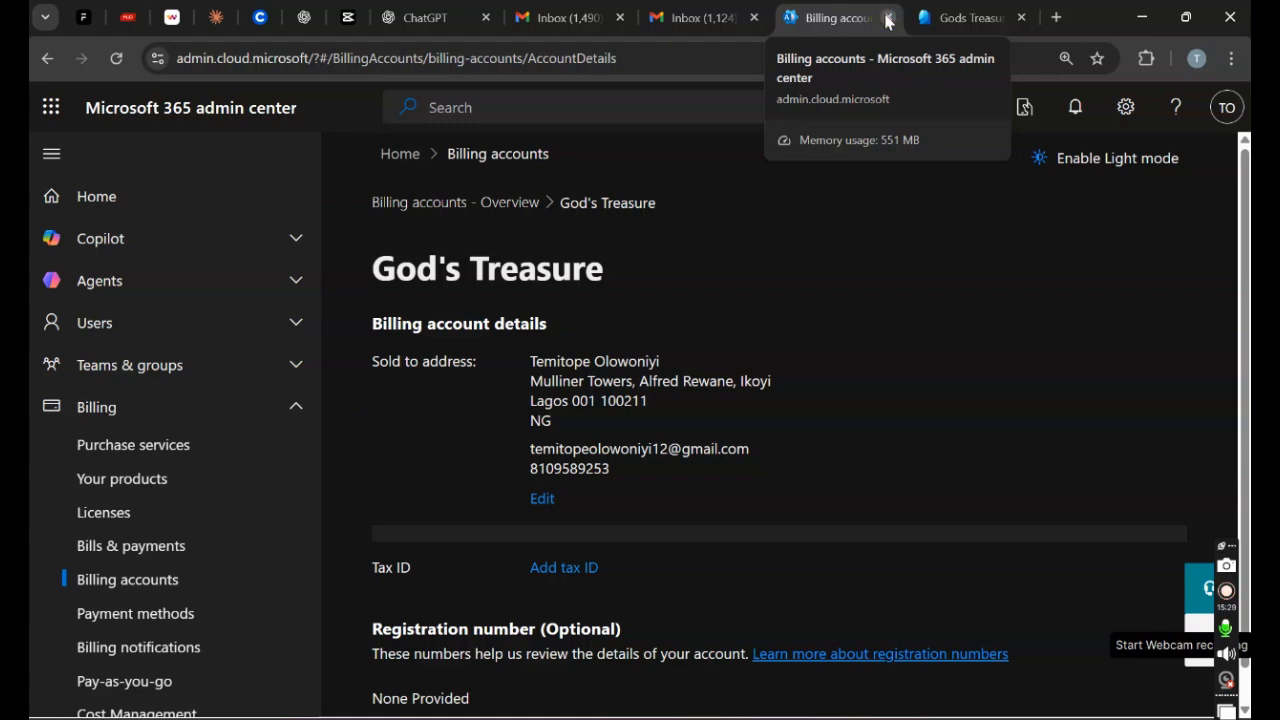
pyautogui.click(51, 114)
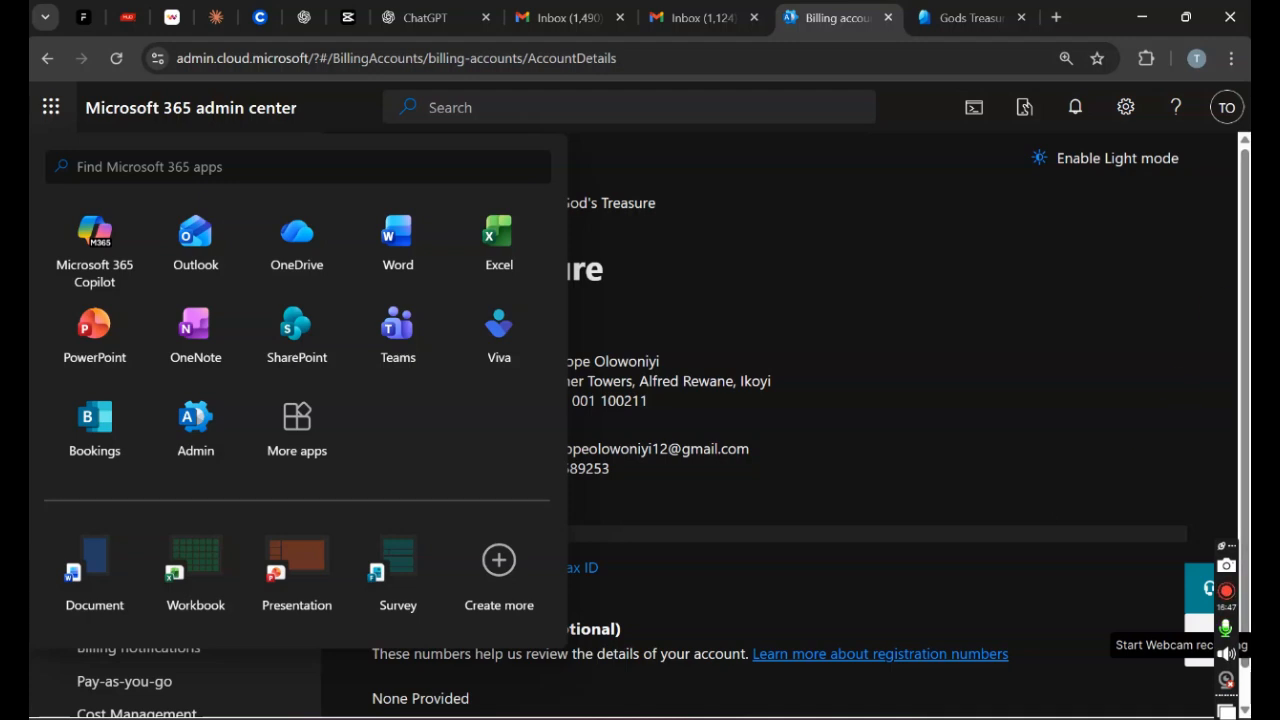
# Step: Glance at the Entra tab, return to the billing account, and dismiss the apps launcher
pyautogui.click(965, 17)
pyautogui.click(826, 12)
pyautogui.click(731, 185)
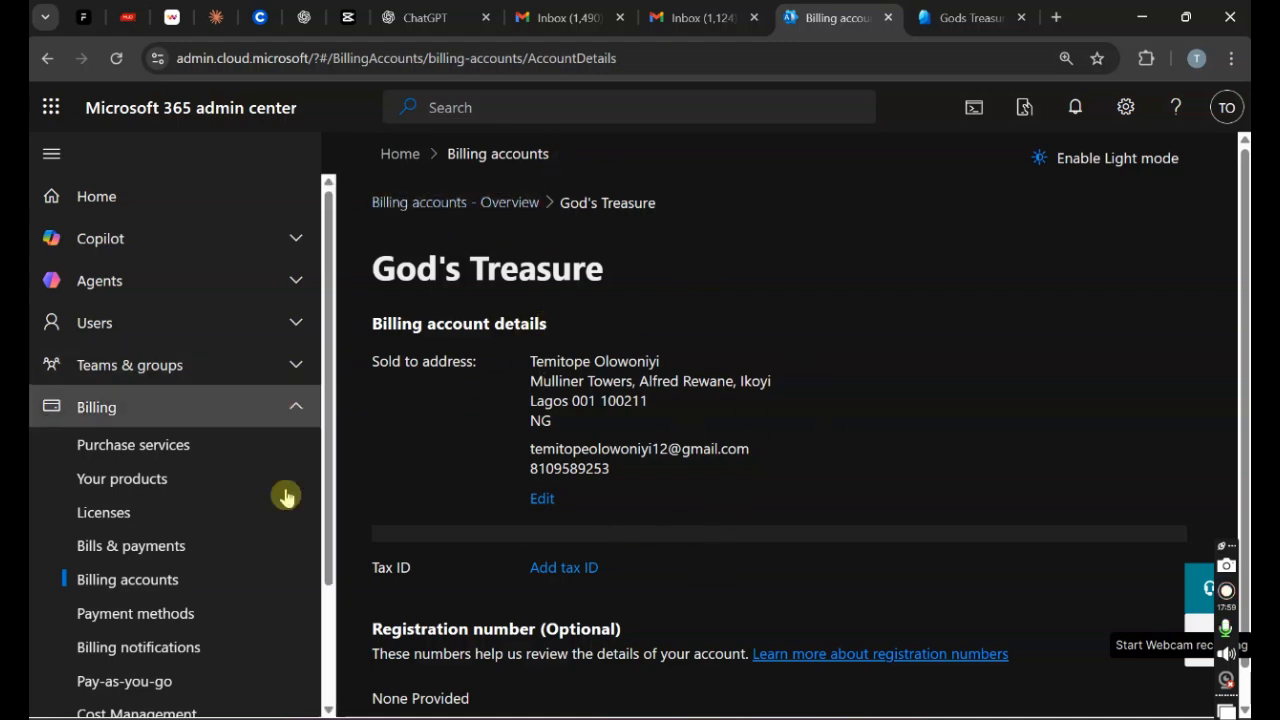
# Step: Go to Billing > Payment methods and cancel Add a payment method, leaving none added
pyautogui.click(185, 558)
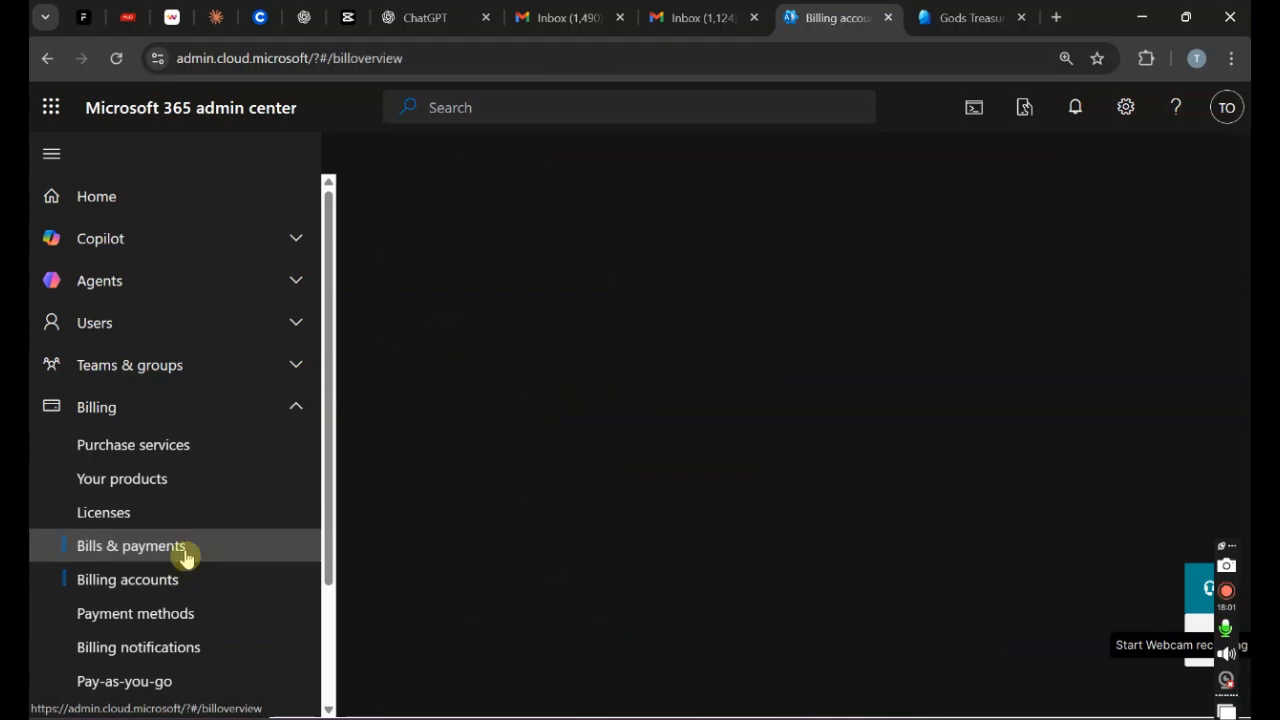
pyautogui.click(130, 620)
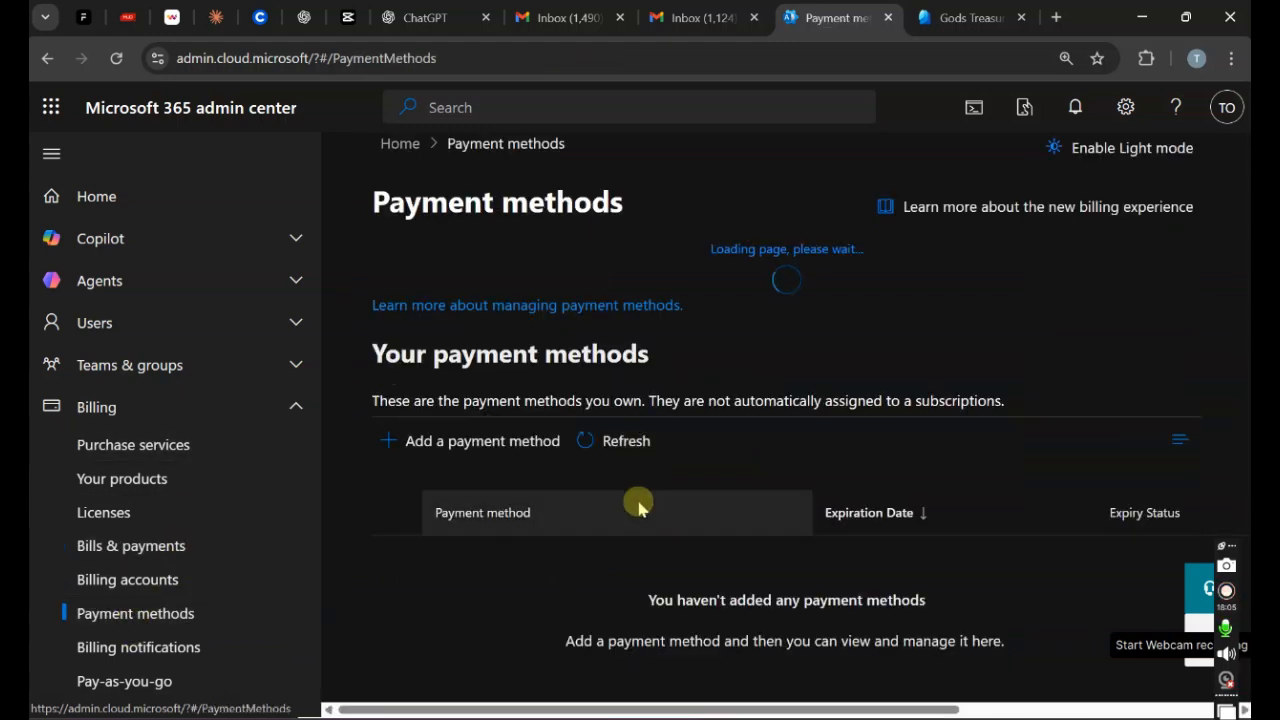
pyautogui.click(514, 438)
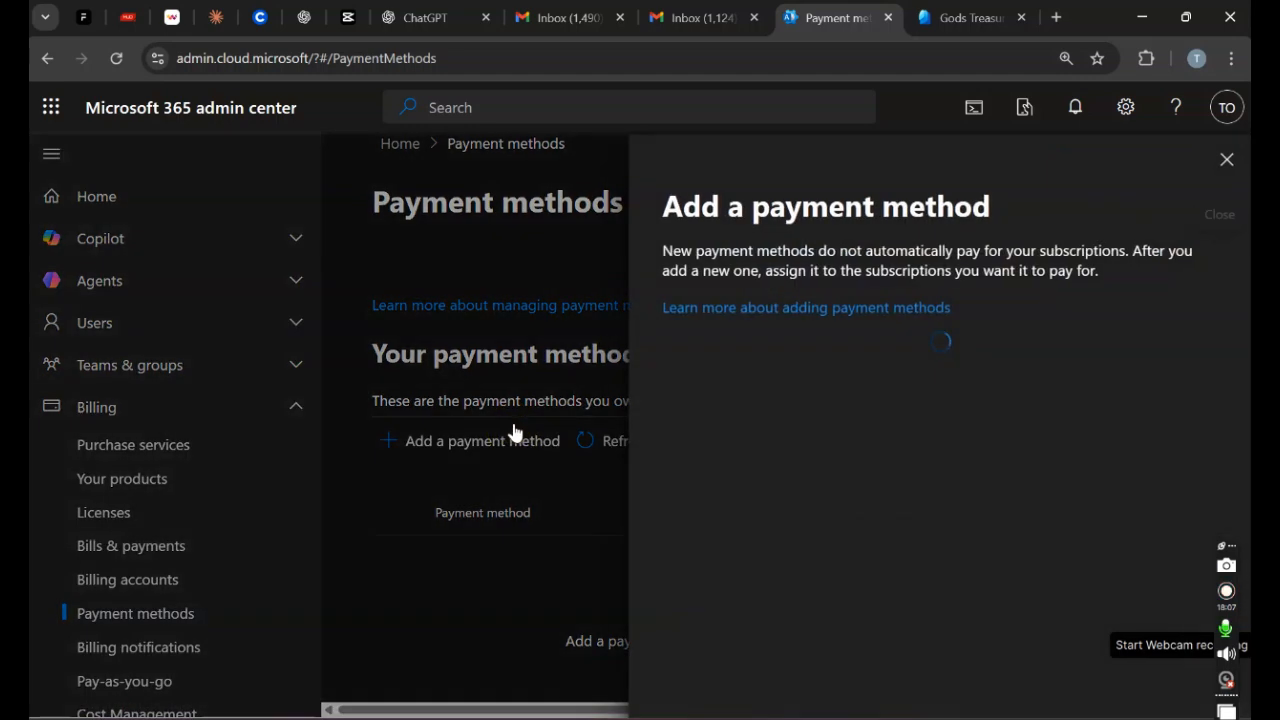
pyautogui.click(1225, 161)
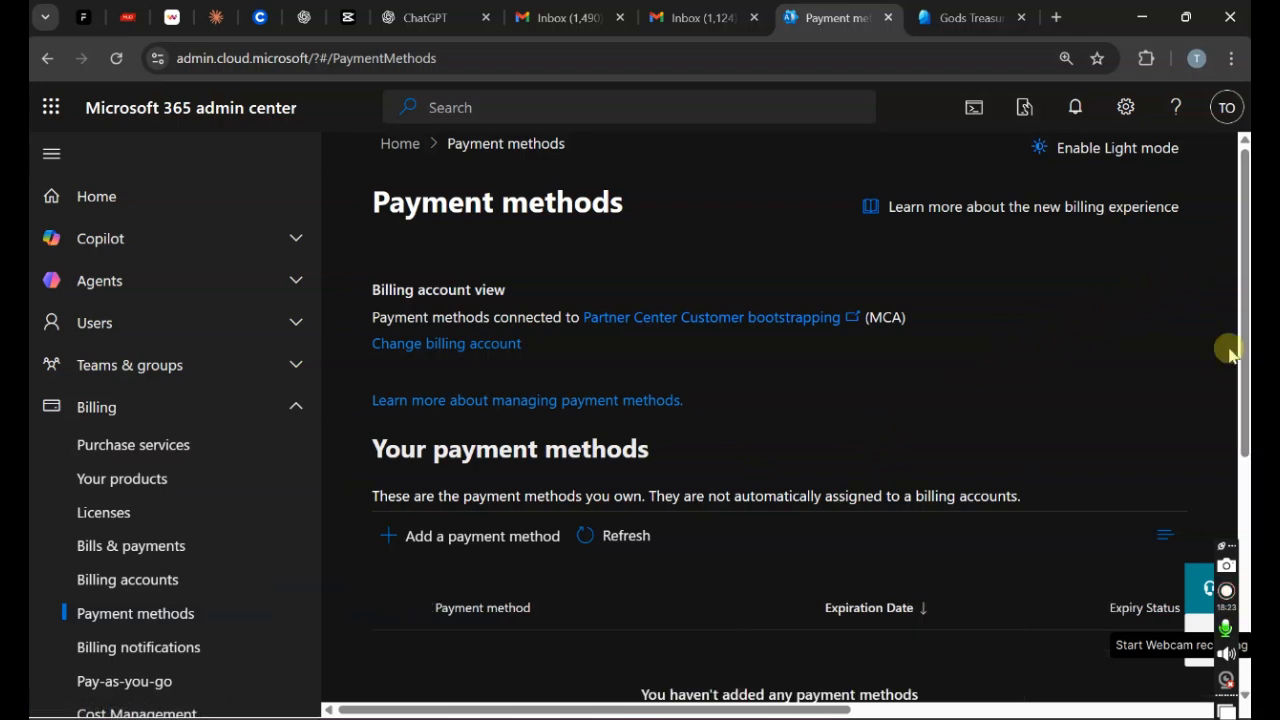
pyautogui.moveTo(1246, 282)
pyautogui.mouseDown()
pyautogui.moveTo(1246, 512)
pyautogui.moveTo(1246, 282)
pyautogui.mouseUp()
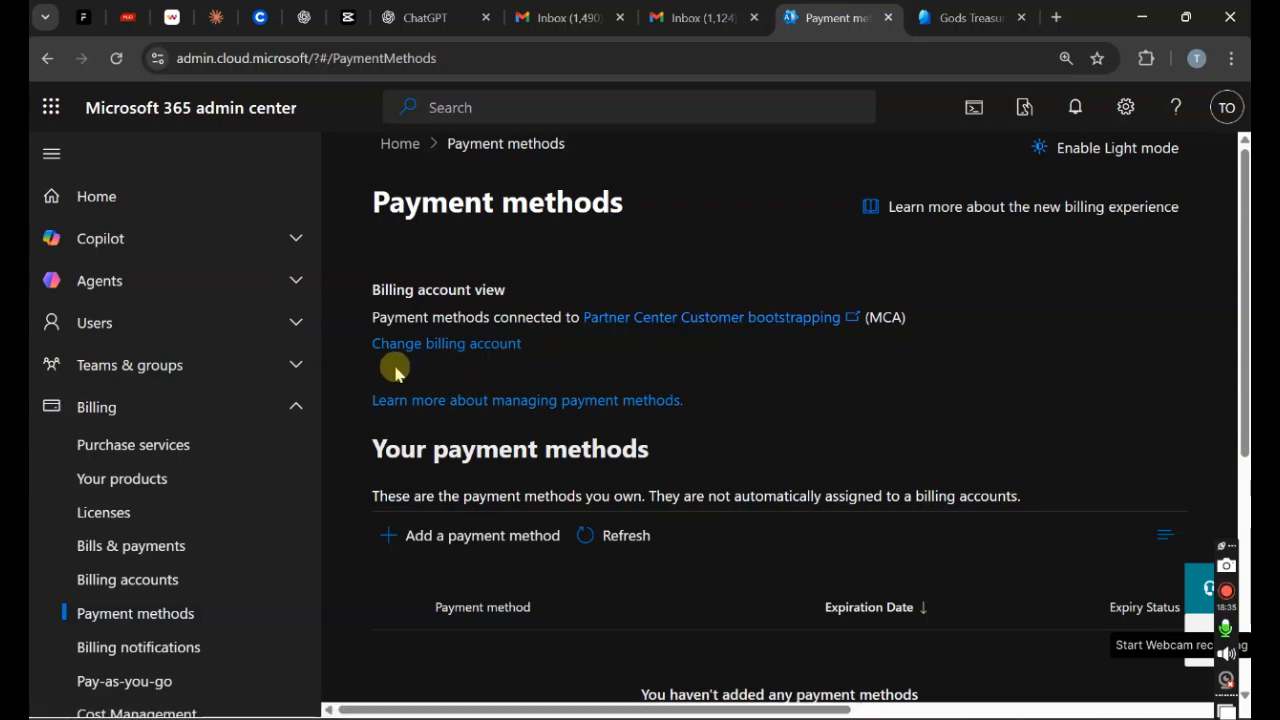
# Step: View Purchase services, return to the admin home page, and open then dismiss the apps launcher
pyautogui.click(215, 454)
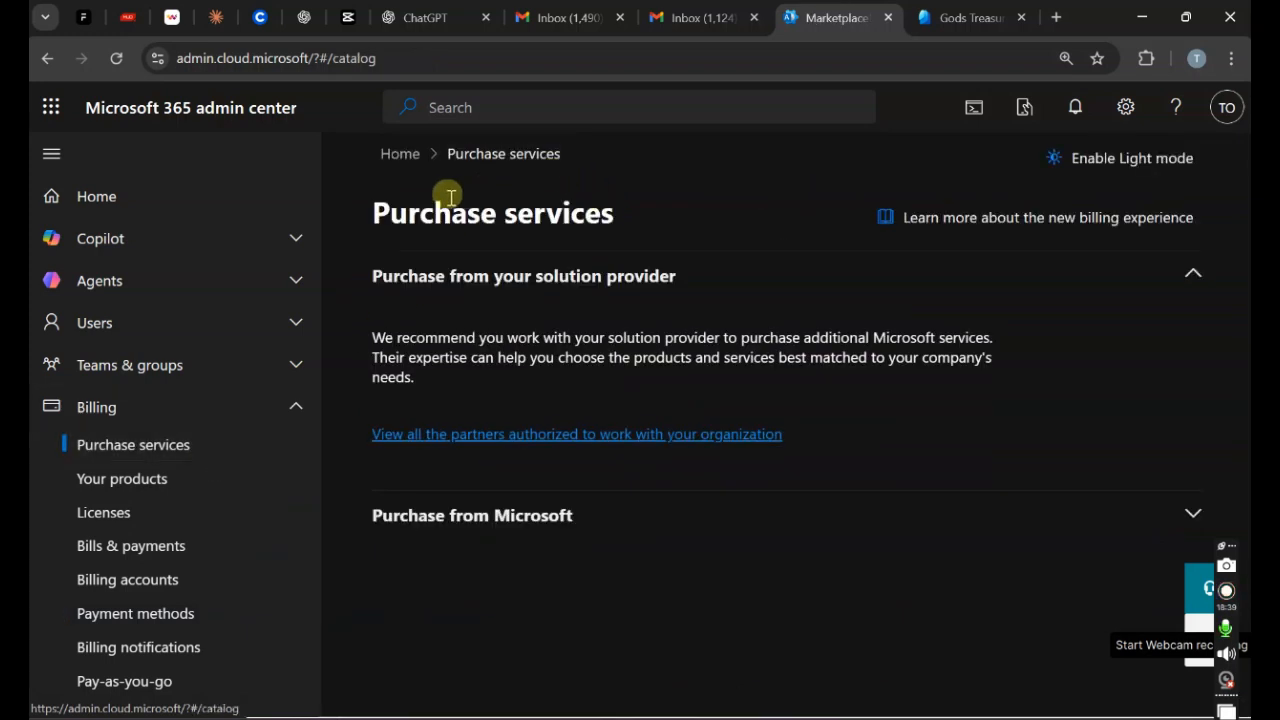
pyautogui.click(400, 155)
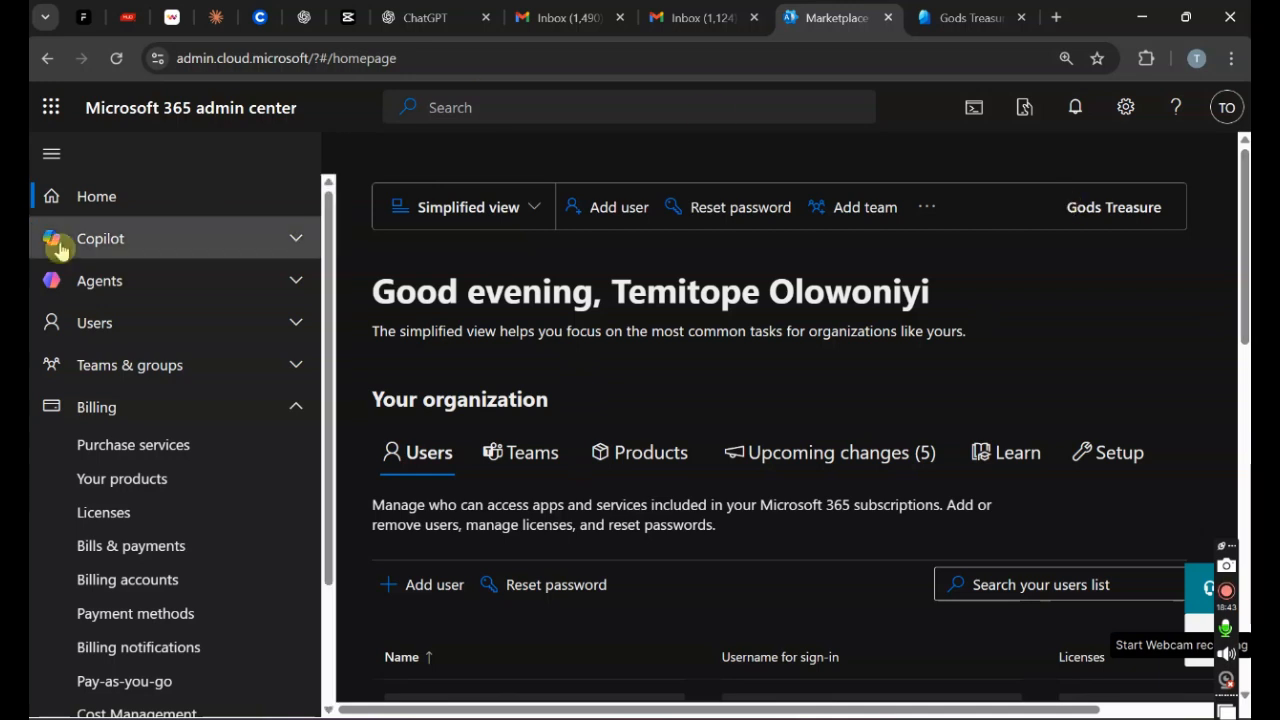
pyautogui.click(50, 108)
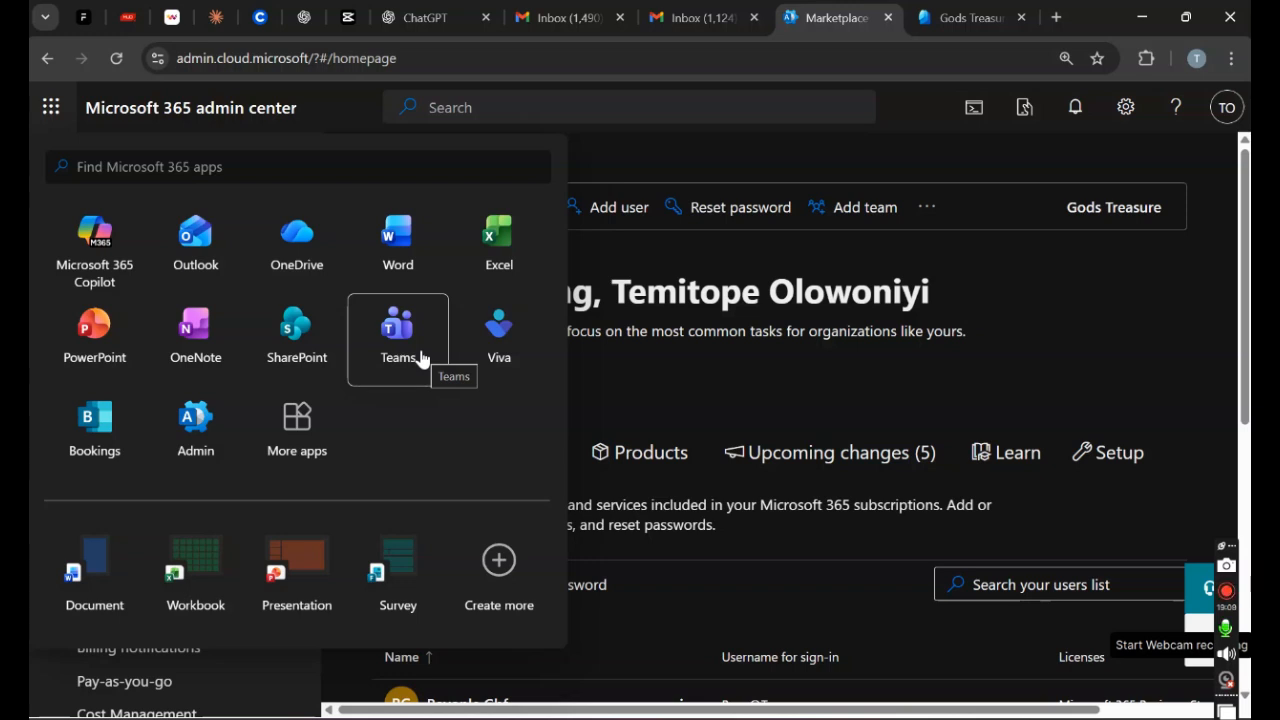
pyautogui.click(910, 402)
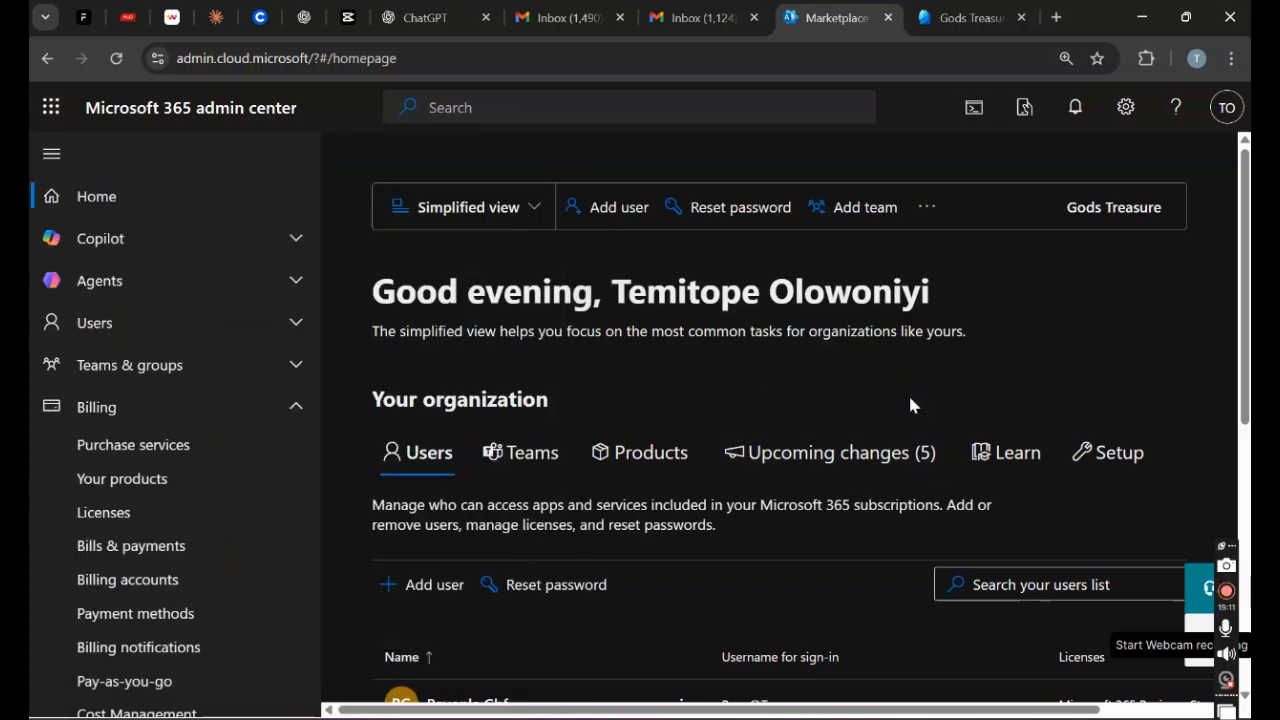